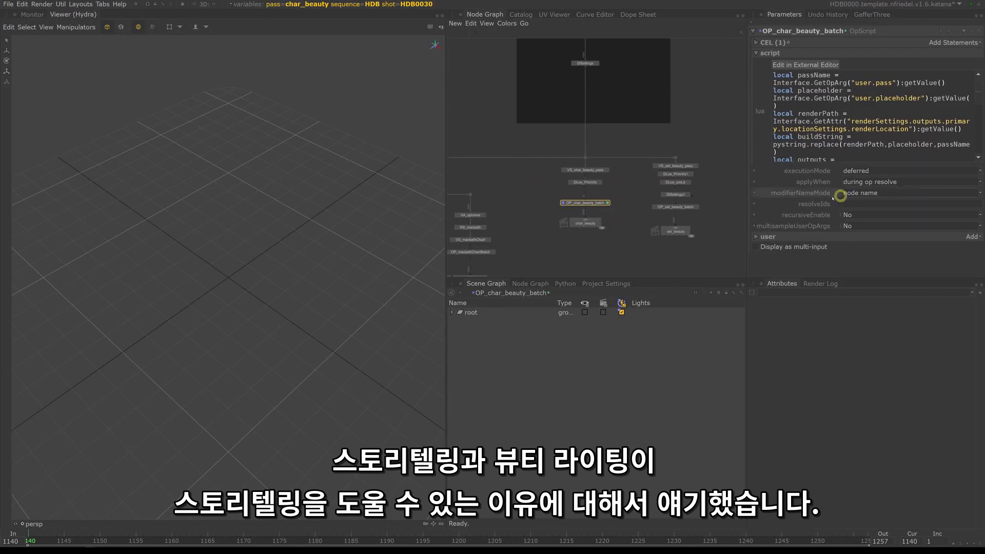
# Switch to Nuke and examine the samurai and the surrounding room in the composite for where key and rim light should fall
pyautogui.hotkey('alt', 'Tab')
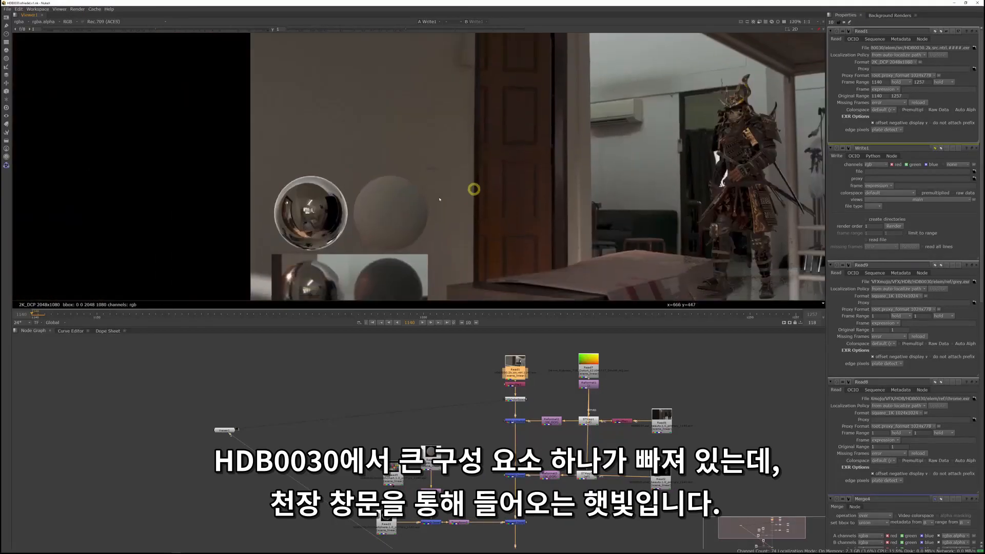
pyautogui.moveTo(432, 240); pyautogui.dragTo(305, 279, button='middle')
pyautogui.scroll(3, 525, 89)
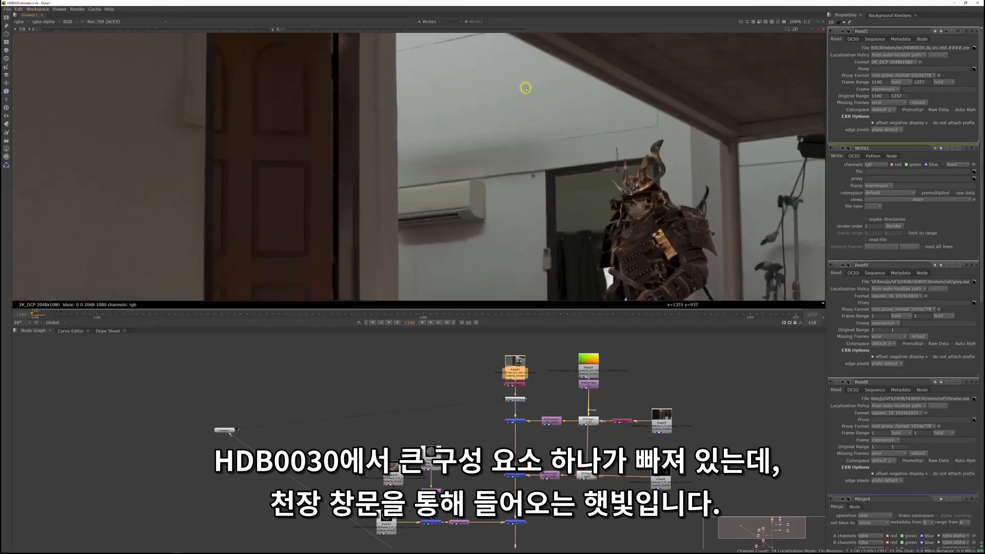
pyautogui.moveTo(575, 244); pyautogui.dragTo(557, 219, button='middle')
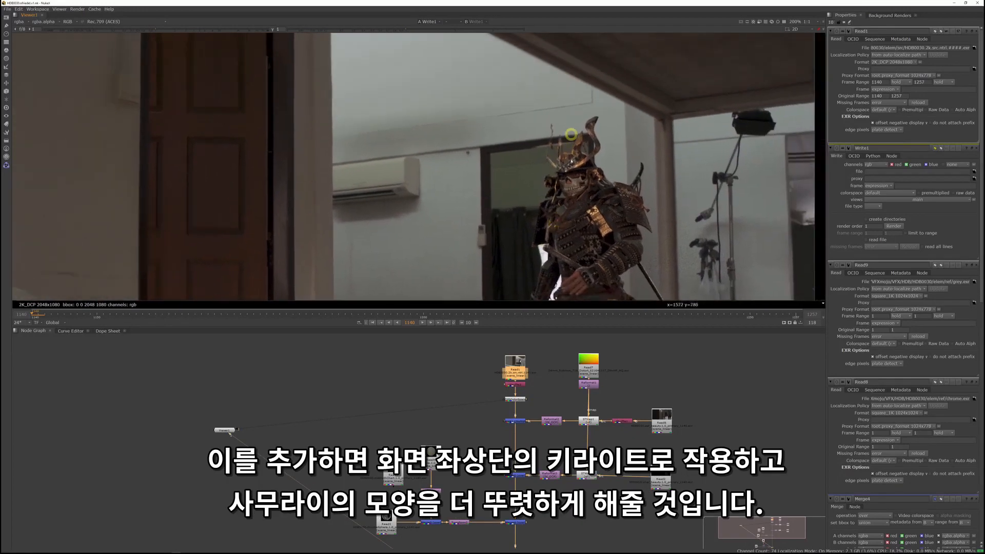
pyautogui.scroll(1, 570, 232)
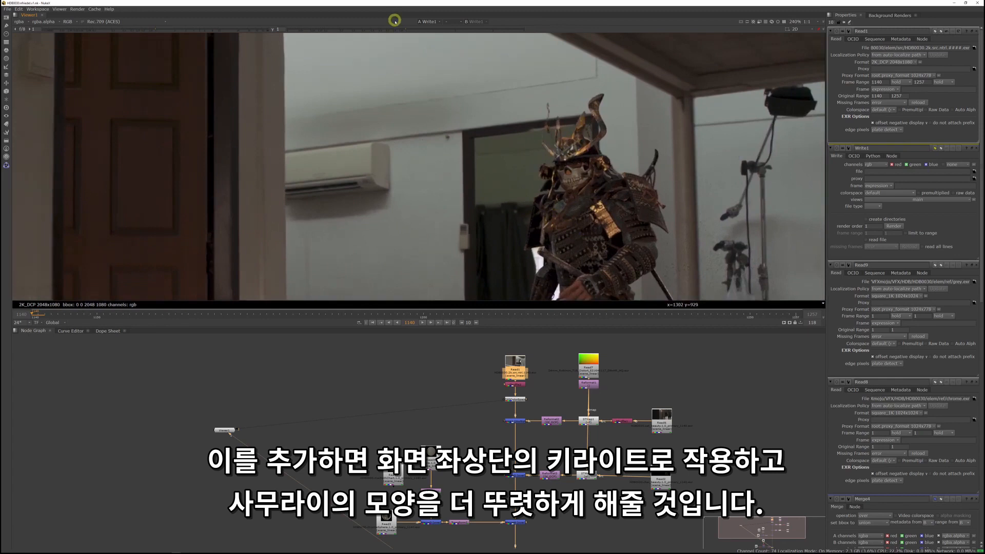
pyautogui.moveTo(823, 203); pyautogui.dragTo(737, 88, button='middle')
pyautogui.scroll(-1, 513, 139)
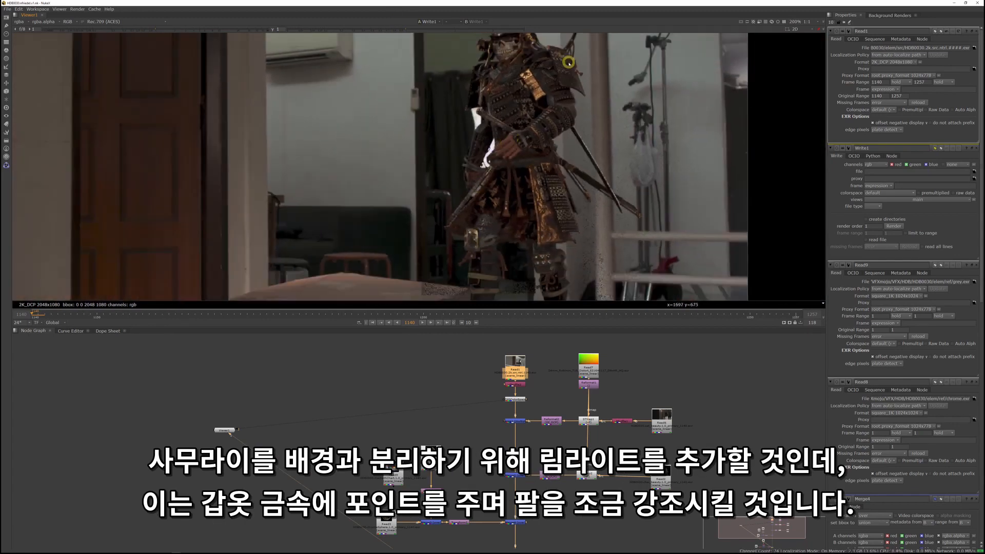
pyautogui.scroll(3, 531, 39)
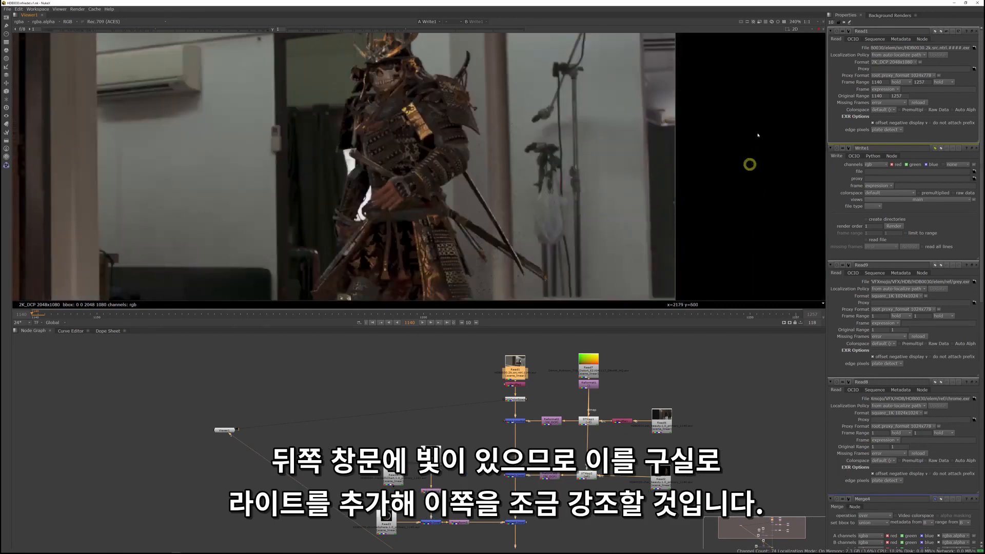
pyautogui.moveTo(574, 222); pyautogui.dragTo(609, 254, button='middle')
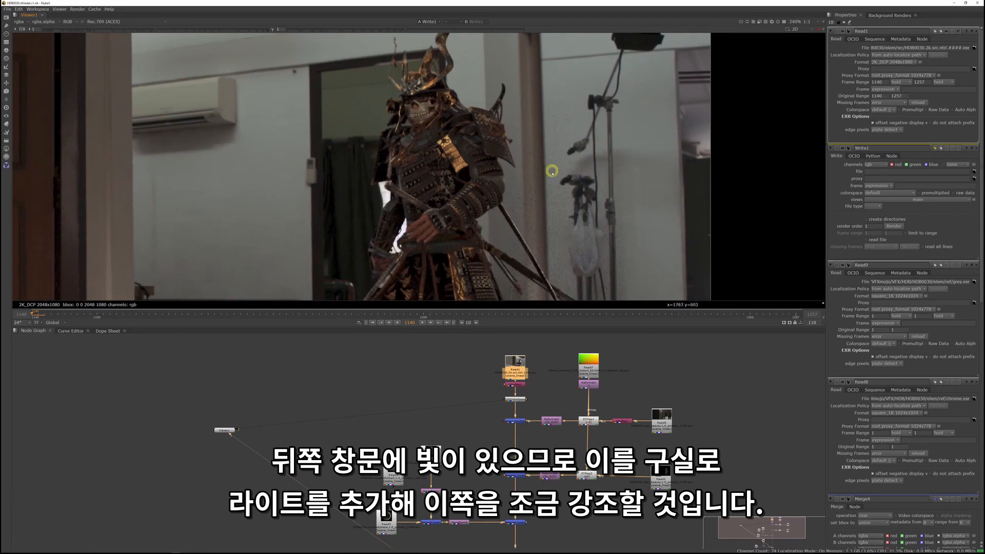
pyautogui.moveTo(568, 222); pyautogui.dragTo(751, 214, button='middle')
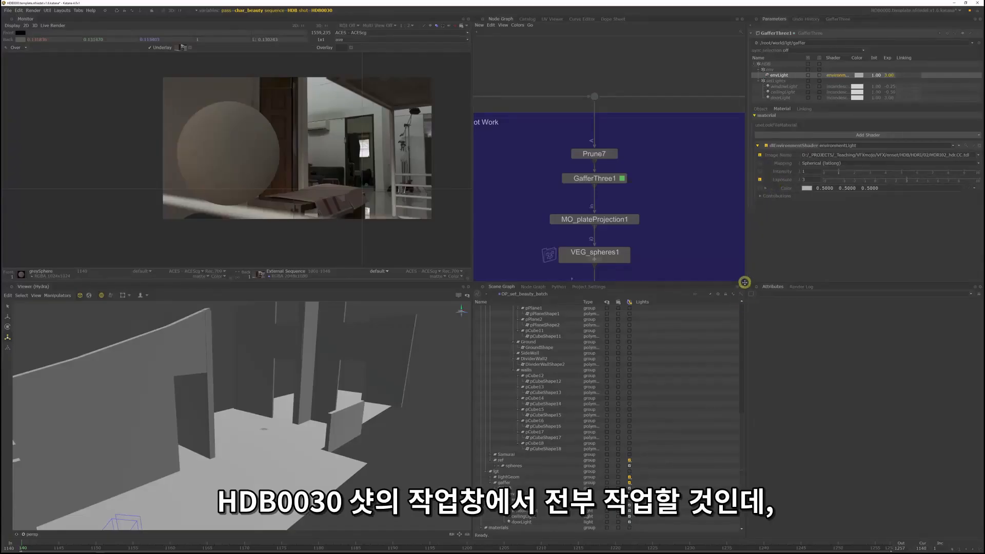
# In Katana, enlarge the Monitor and Parameters areas and extend the light list of GafferThree1
pyautogui.moveTo(744, 282); pyautogui.dragTo(715, 330)
pyautogui.scroll(3, 378, 105)
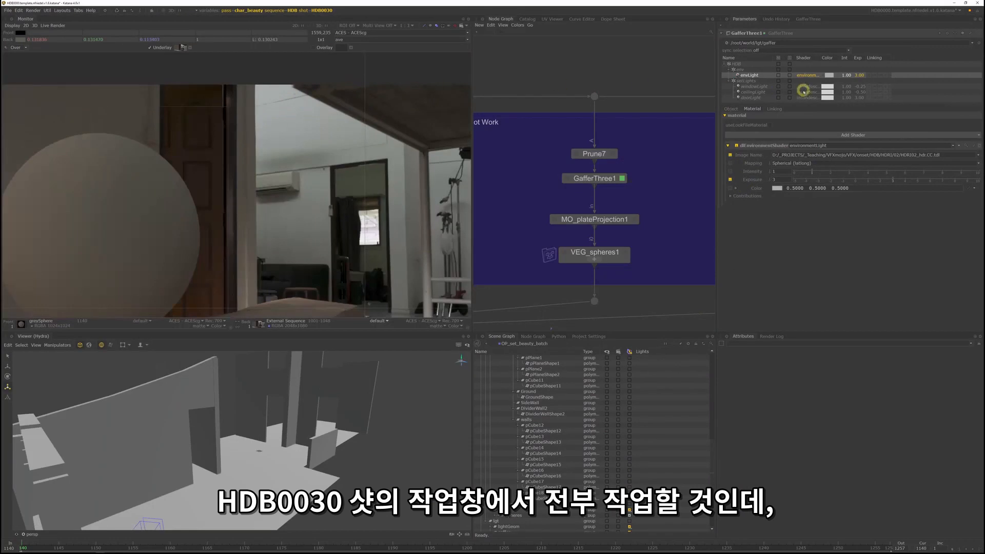
pyautogui.moveTo(833, 103); pyautogui.dragTo(834, 131)
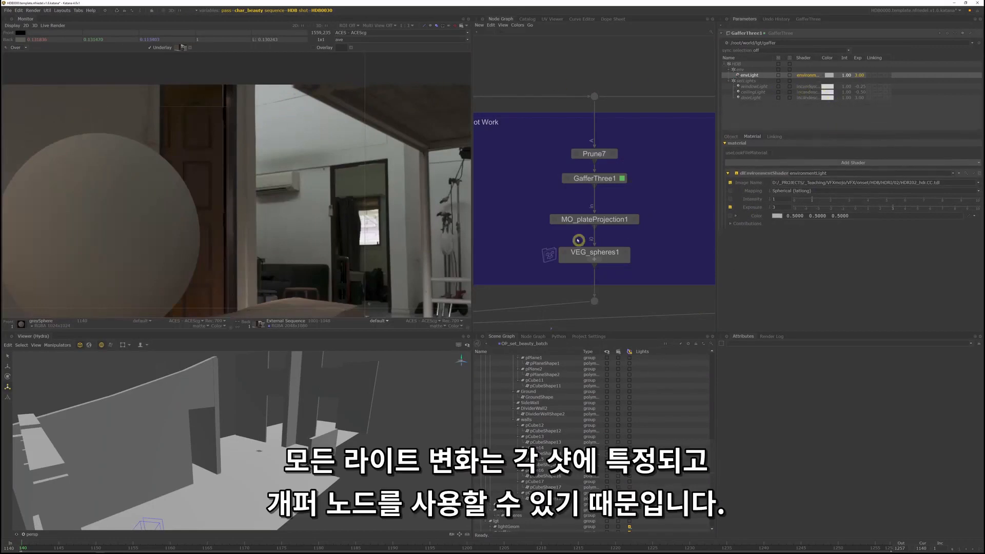
pyautogui.moveTo(657, 211); pyautogui.dragTo(653, 207, button='middle')
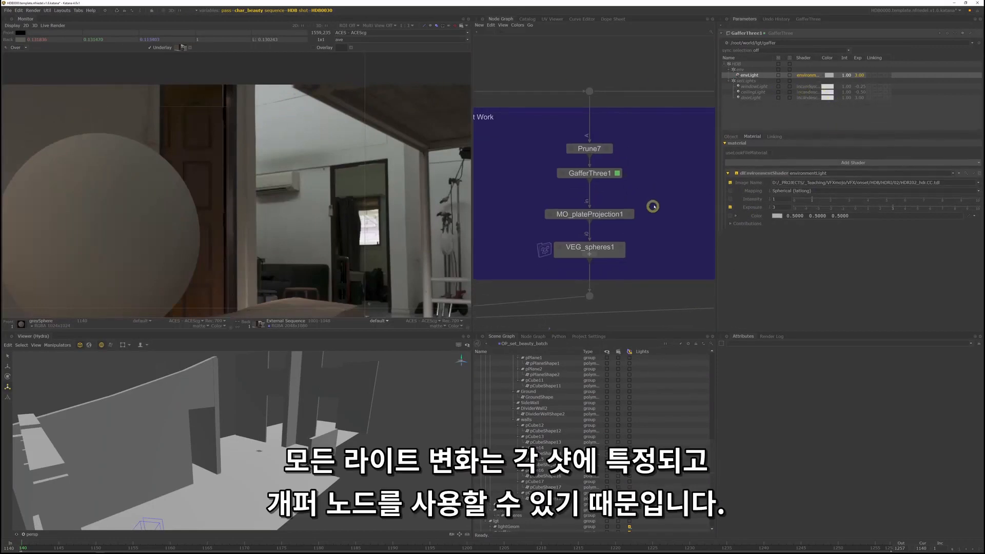
# Add a 3Delight area light under the set lights group of GafferThree1 and name it largeWindowLight
pyautogui.click(782, 116)
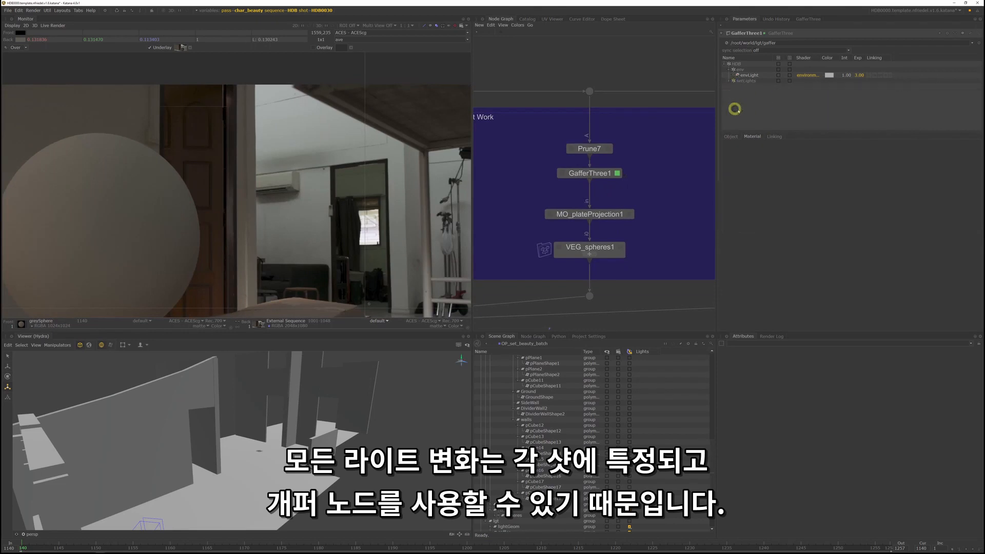
pyautogui.rightClick(748, 81)
pyautogui.moveTo(802, 91)
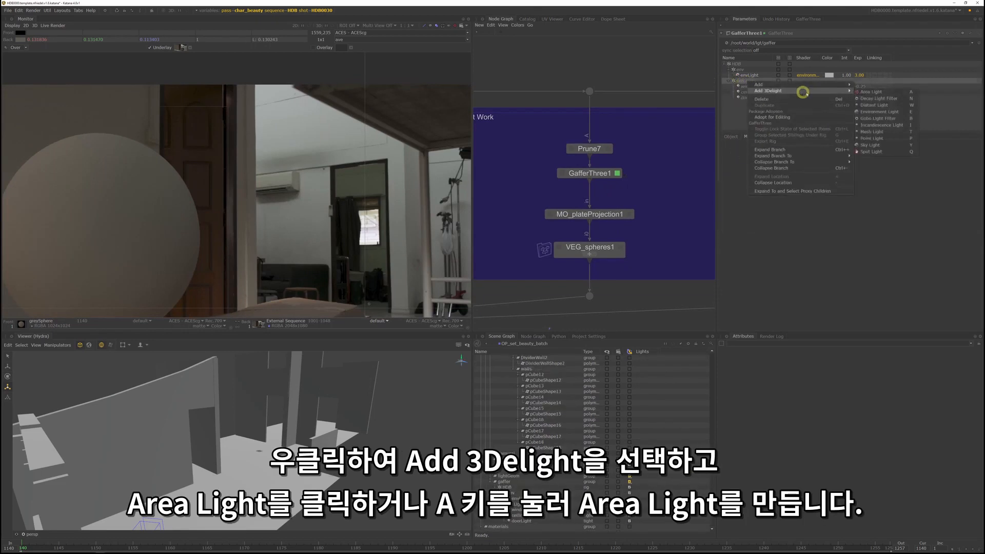
pyautogui.click(887, 93)
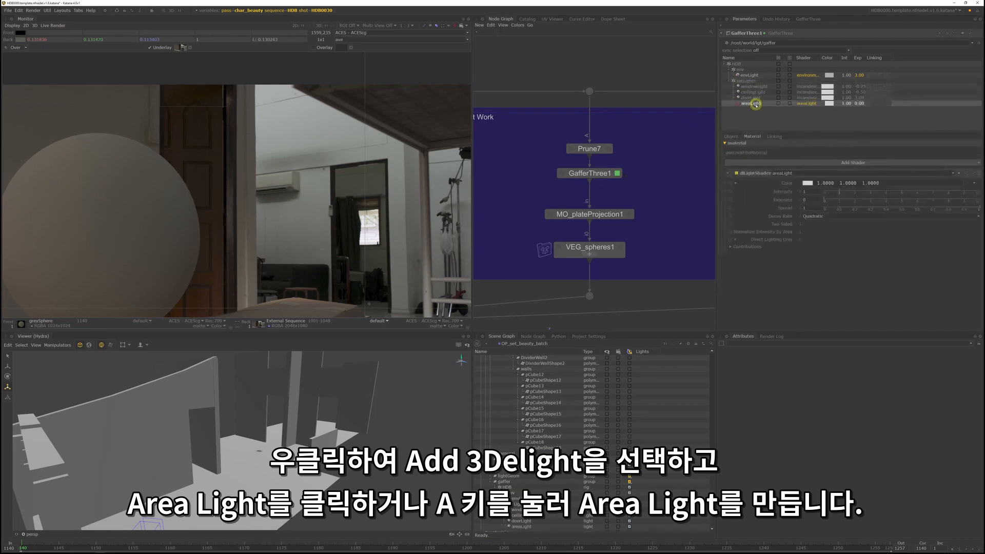
pyautogui.write('largeWindowLight')
pyautogui.press('Return')
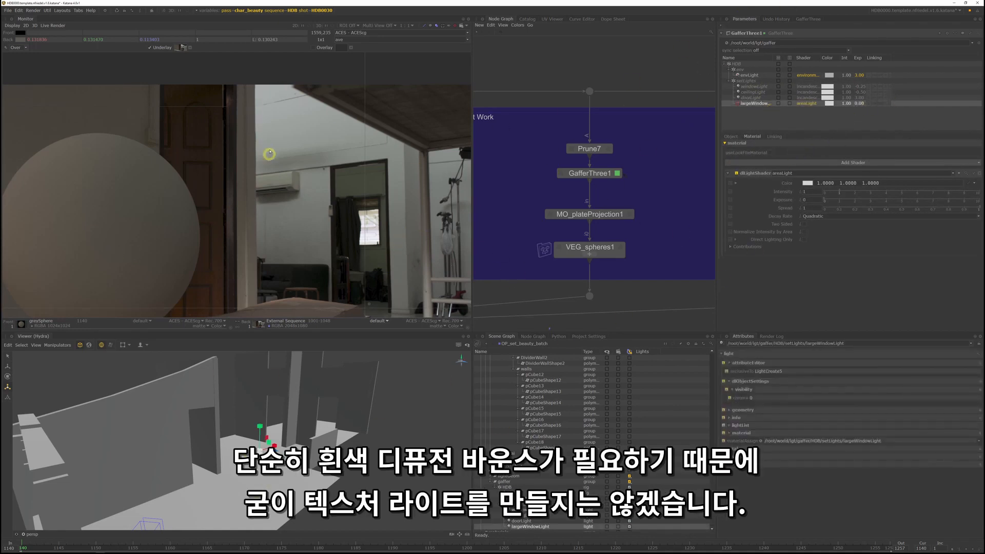
# Start a live render from the char_beauty node, enlarge the lower work area and frame the rendered image
pyautogui.moveTo(290, 80); pyautogui.dragTo(323, 159, button='middle')
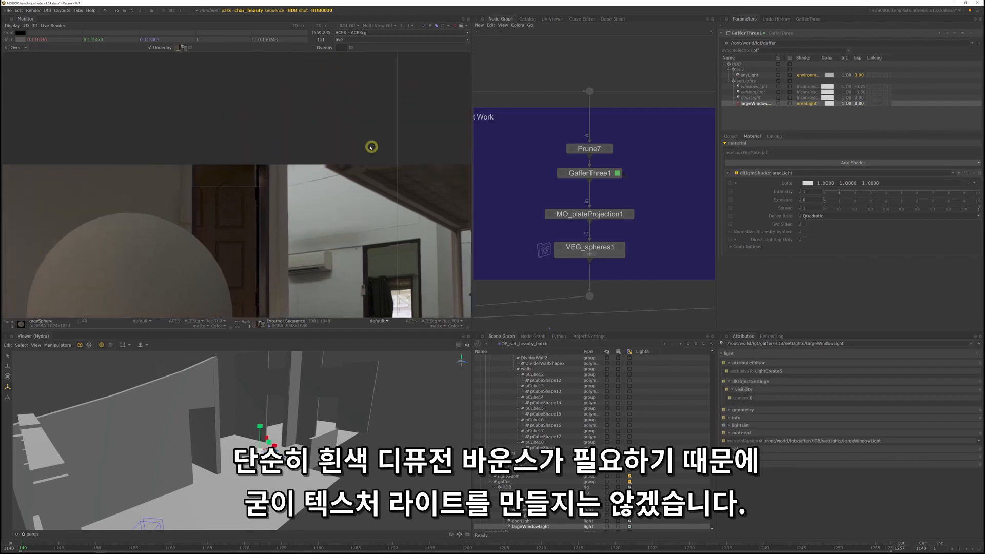
pyautogui.scroll(-3, 370, 147)
pyautogui.scroll(-5, 656, 154)
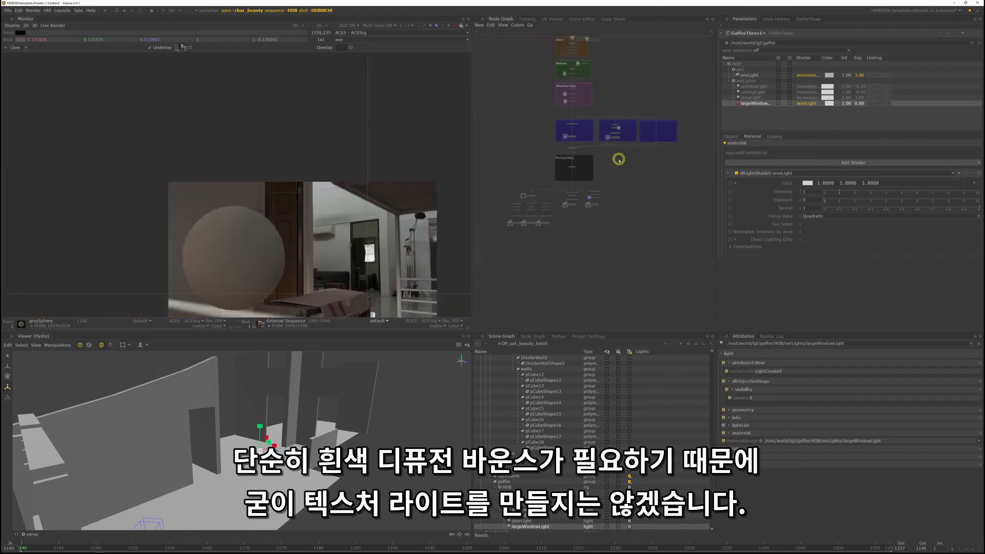
pyautogui.scroll(6, 567, 196)
pyautogui.rightClick(610, 269)
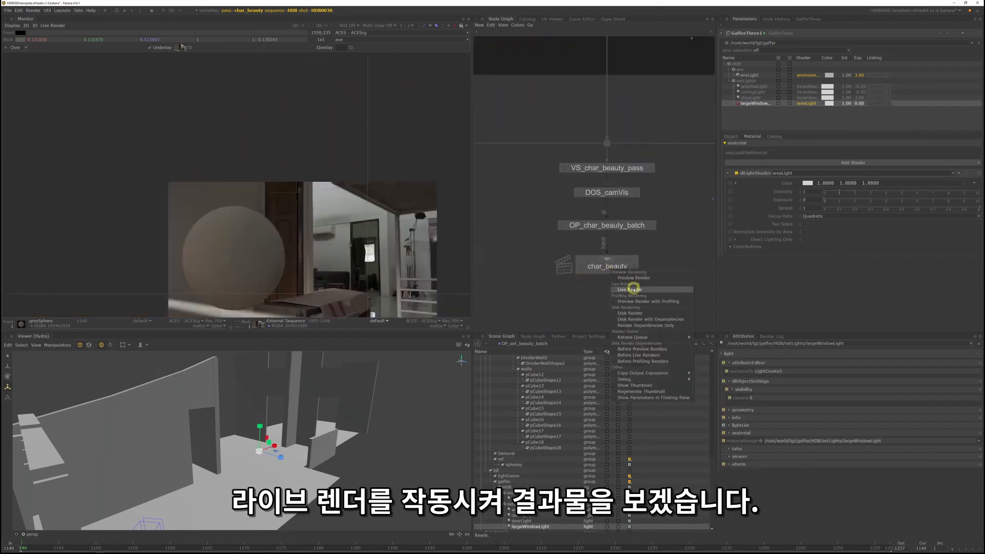
pyautogui.click(634, 288)
pyautogui.moveTo(716, 331); pyautogui.dragTo(730, 298)
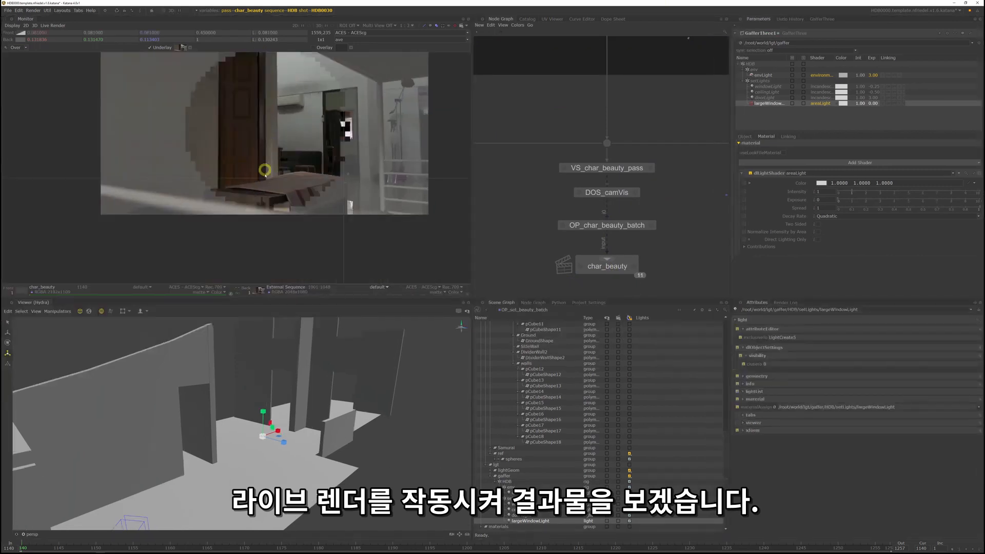
pyautogui.press('f')
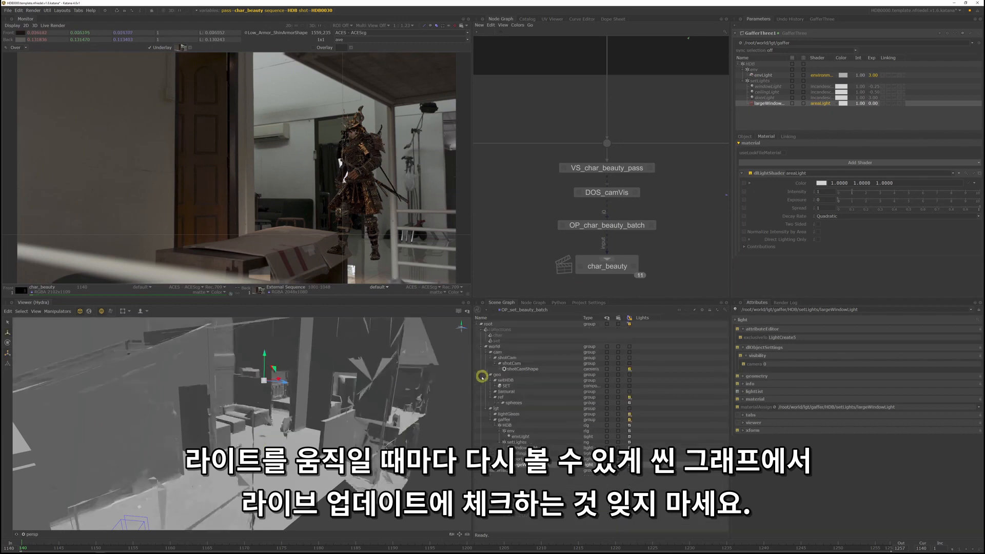
# Expand the Samurai location in the scene graph to load its geometry into the viewer, and tidy the branch
pyautogui.click(491, 393)
pyautogui.click(500, 398)
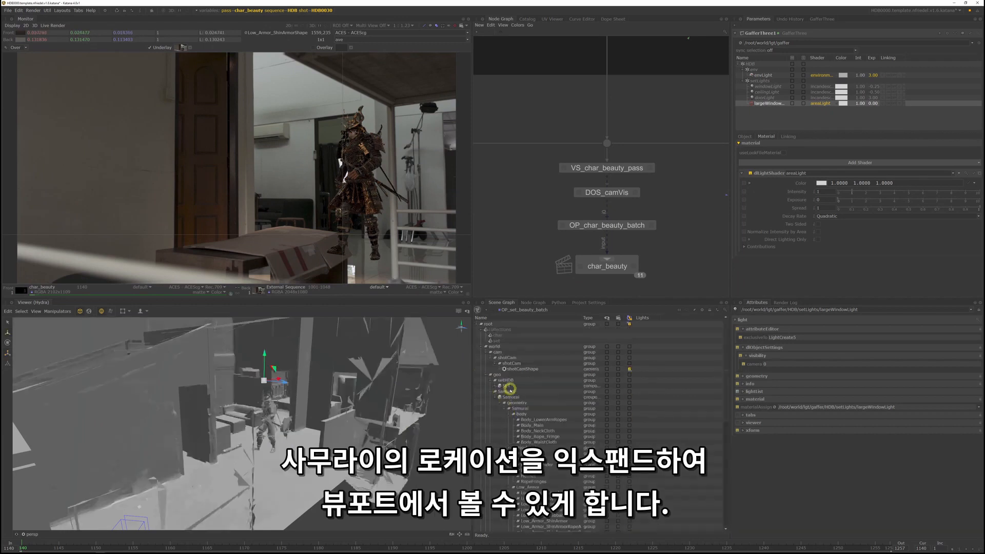
pyautogui.click(494, 398)
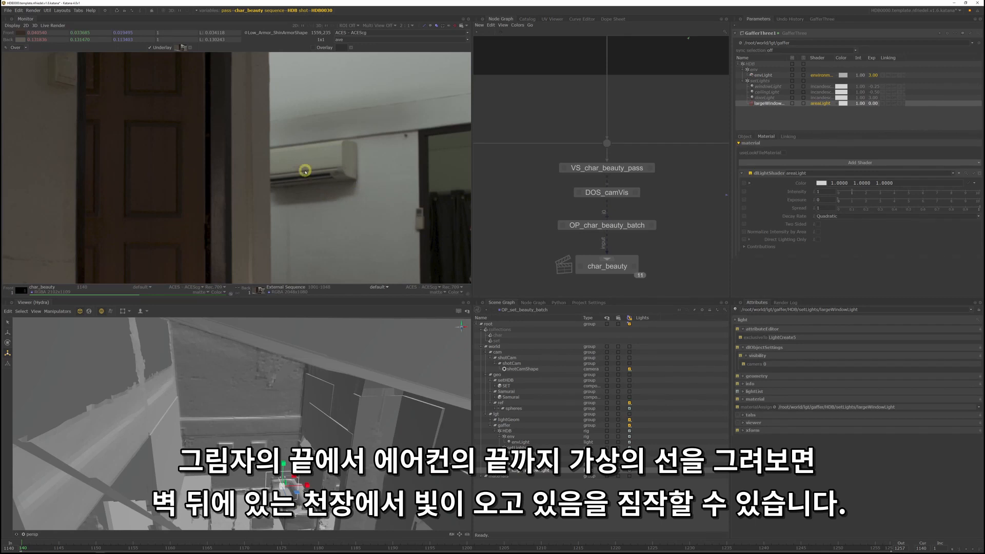
# Move, rotate and scale largeWindowLight so it sits up at the ceiling opening behind the wall, aimed down at the samurai
pyautogui.scroll(-6, 192, 73)
pyautogui.scroll(5, 192, 73)
pyautogui.moveTo(192, 73); pyautogui.dragTo(241, 272, button='middle')
pyautogui.press('e')
pyautogui.moveTo(289, 490); pyautogui.dragTo(281, 355)
pyautogui.press('w')
pyautogui.keyDown('alt'); pyautogui.moveTo(338, 364); pyautogui.dragTo(281, 385); pyautogui.keyUp('alt')
pyautogui.keyDown('alt'); pyautogui.moveTo(281, 384); pyautogui.dragTo(358, 464); pyautogui.keyUp('alt')
pyautogui.press('r')
pyautogui.keyDown('alt'); pyautogui.moveTo(292, 459); pyautogui.dragTo(312, 347); pyautogui.keyUp('alt')
pyautogui.press('e')
pyautogui.press('w')
pyautogui.moveTo(392, 198); pyautogui.dragTo(352, 132, button='middle')
pyautogui.scroll(1, 348, 165)
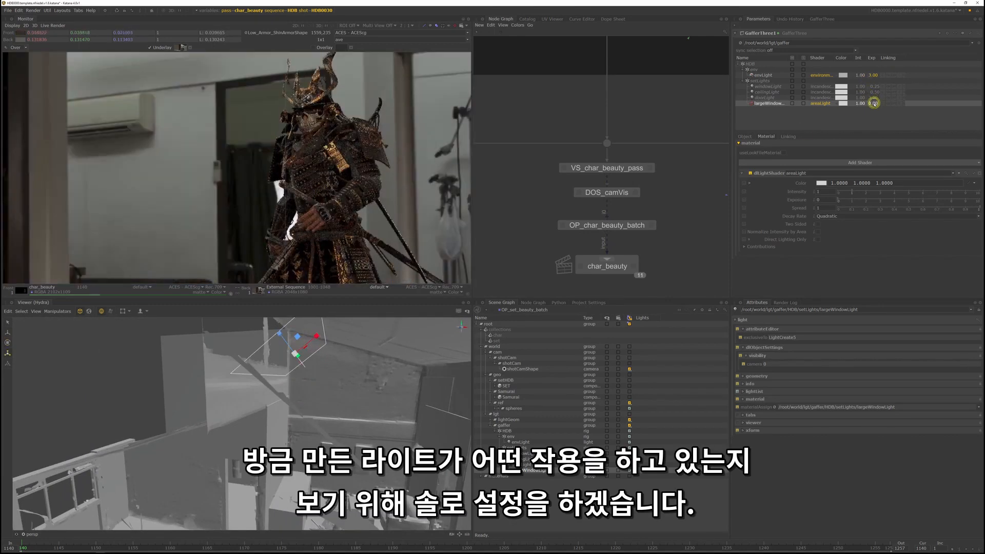
# Solo largeWindowLight and set its exposure to 5
pyautogui.click(819, 123)
pyautogui.click(802, 104)
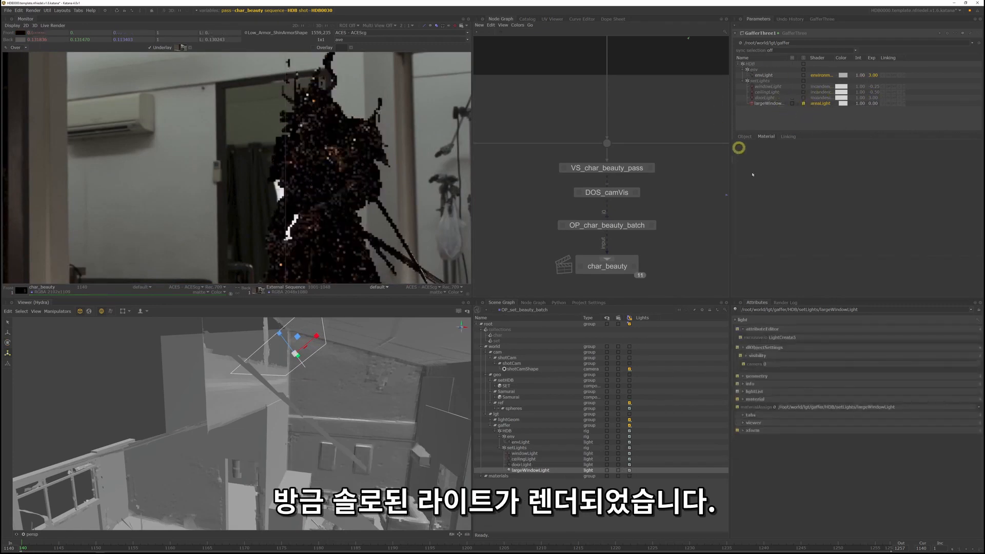
pyautogui.click(873, 104)
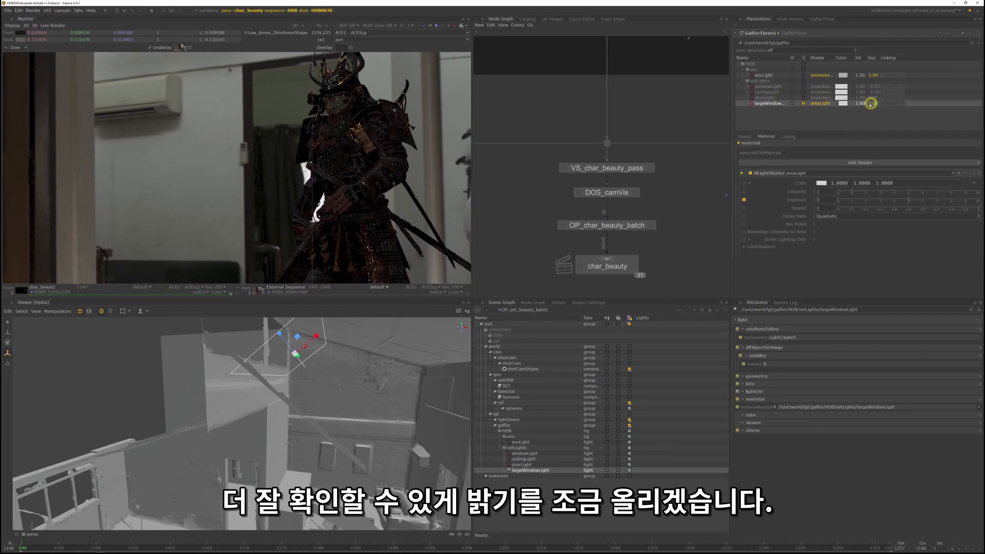
pyautogui.scroll(-1, 360, 177)
pyautogui.scroll(1, 352, 133)
pyautogui.moveTo(366, 130); pyautogui.dragTo(366, 140, button='middle')
pyautogui.scroll(-1, 368, 148)
pyautogui.scroll(1, 372, 159)
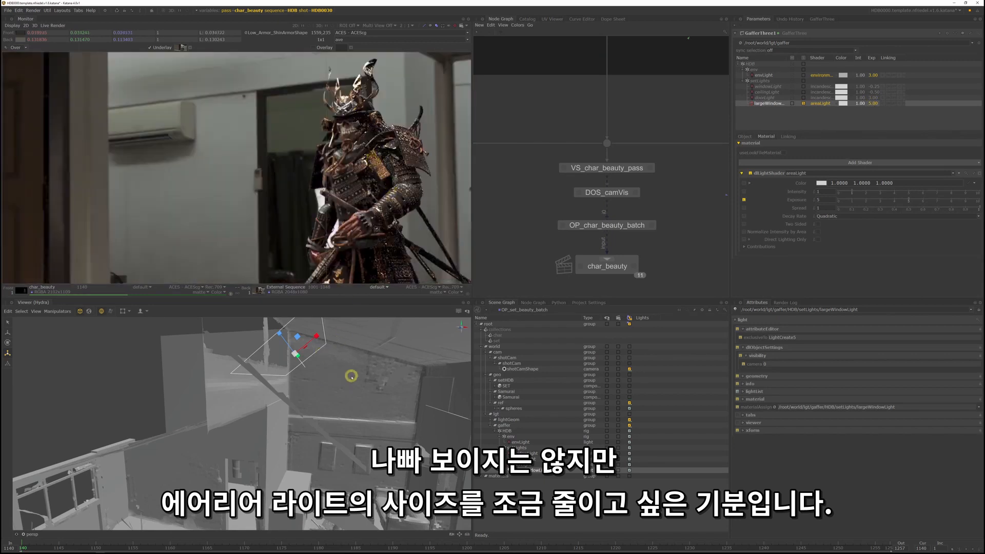
# Resize, rotate and shift largeWindowLight at the ceiling for a more directional light on the samurai, and set its exposure to 4.5
pyautogui.moveTo(332, 375)
pyautogui.keyDown('alt'); pyautogui.mouseDown()
pyautogui.moveTo(312, 374)
pyautogui.moveTo(327, 372)
pyautogui.moveTo(323, 380)
pyautogui.mouseUp(); pyautogui.keyUp('alt')
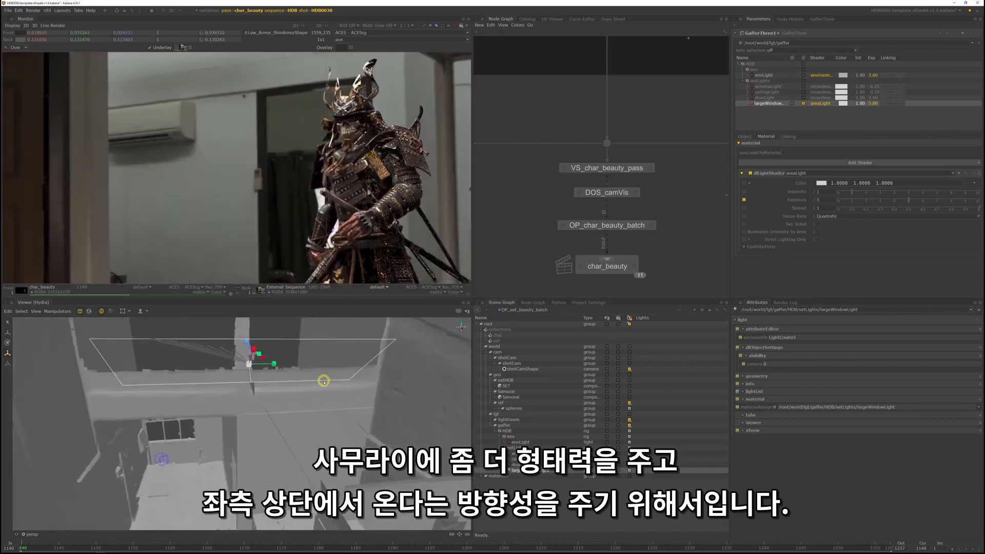
pyautogui.scroll(-1, 254, 105)
pyautogui.press('e')
pyautogui.keyDown('alt'); pyautogui.moveTo(246, 401); pyautogui.dragTo(247, 391); pyautogui.keyUp('alt')
pyautogui.moveTo(246, 386); pyautogui.dragTo(276, 360)
pyautogui.press('r')
pyautogui.keyDown('alt'); pyautogui.moveTo(266, 359); pyautogui.dragTo(339, 382); pyautogui.keyUp('alt')
pyautogui.press('e')
pyautogui.moveTo(336, 374); pyautogui.dragTo(306, 403)
pyautogui.press('w')
pyautogui.moveTo(246, 351); pyautogui.dragTo(215, 355)
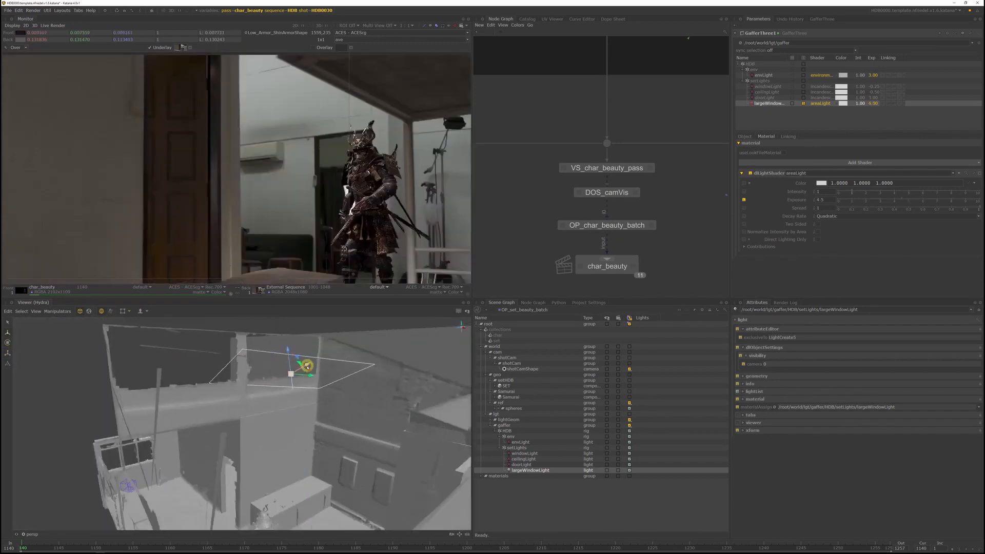
# Fine-tune the placement of largeWindowLight above the wall and check its effect on the rendered samurai
pyautogui.moveTo(306, 365); pyautogui.dragTo(313, 367)
pyautogui.keyDown('alt'); pyautogui.moveTo(308, 400); pyautogui.dragTo(369, 452); pyautogui.keyUp('alt')
pyautogui.press('r')
pyautogui.scroll(1, 371, 162)
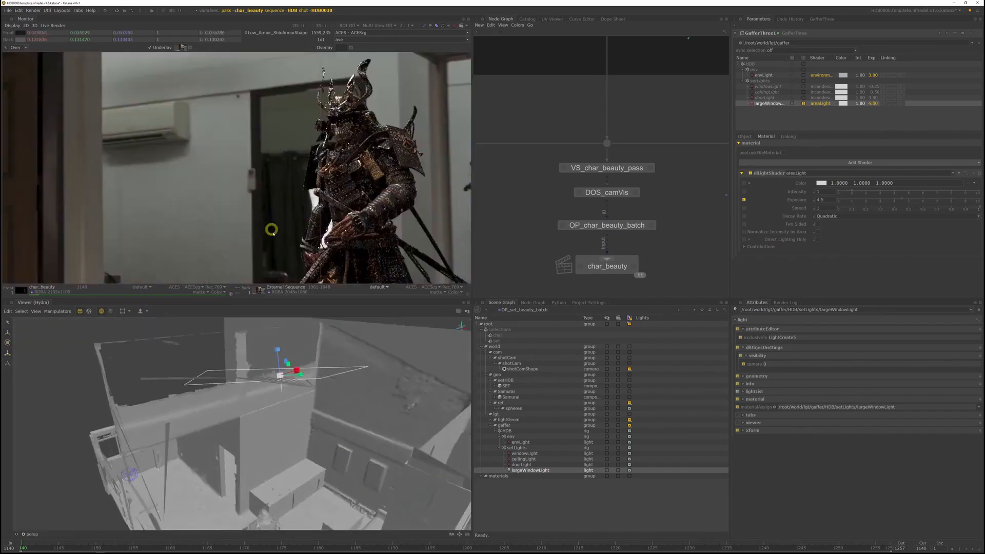
pyautogui.scroll(-1, 267, 224)
pyautogui.moveTo(357, 280); pyautogui.dragTo(306, 216, button='middle')
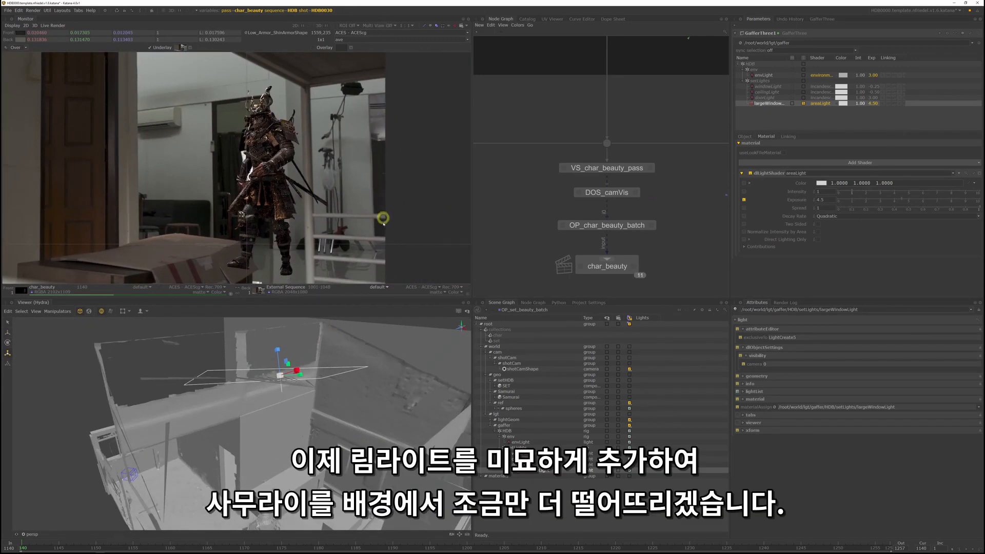
# Unsolo largeWindowLight and add another area light named kickLight to the set lights group
pyautogui.scroll(1, 367, 152)
pyautogui.scroll(-1, 308, 164)
pyautogui.scroll(1, 290, 174)
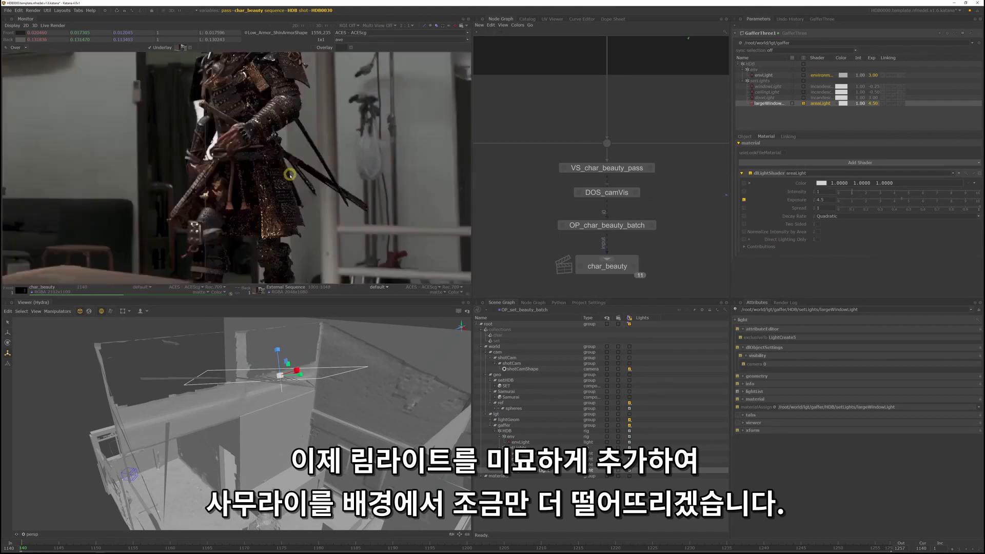
pyautogui.scroll(-2, 359, 143)
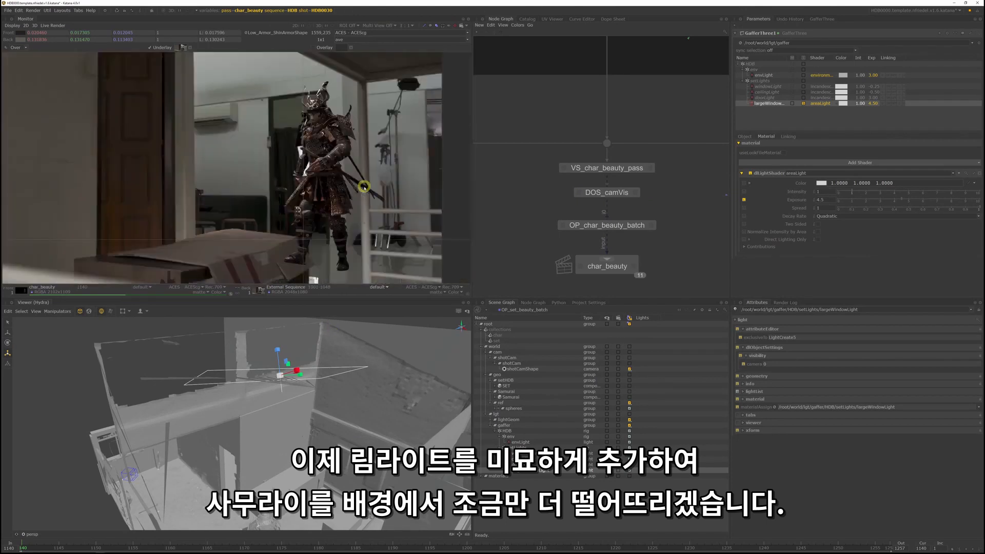
pyautogui.click(893, 123)
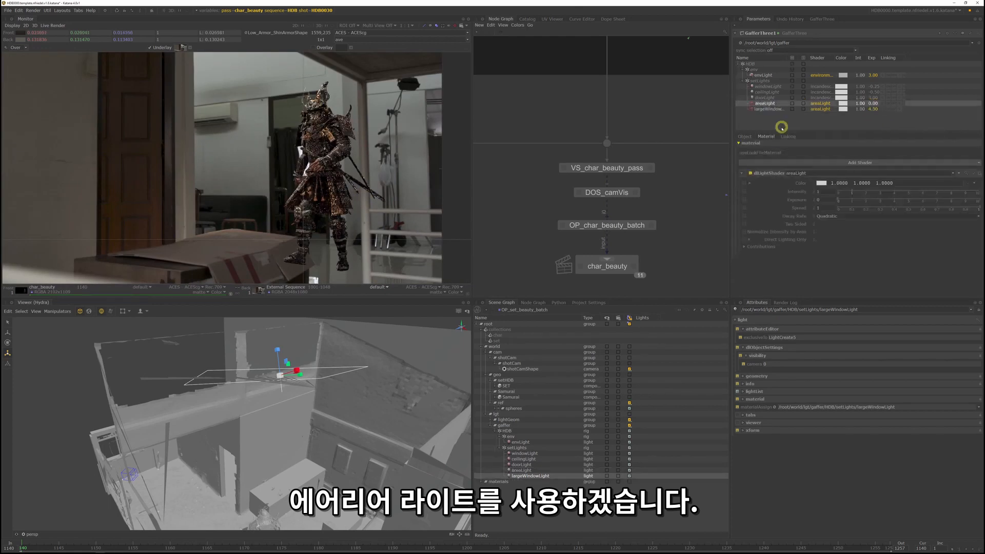
pyautogui.write('Lig')
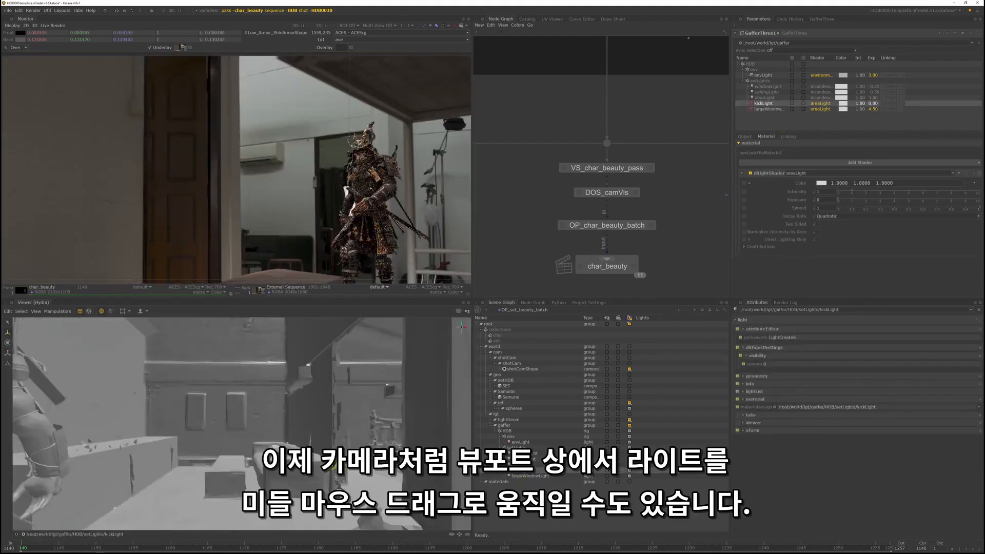
# Position kickLight behind the samurai while looking through the light, and return the viewer to the persp camera
pyautogui.keyDown('alt'); pyautogui.moveTo(334, 465); pyautogui.dragTo(254, 461); pyautogui.keyUp('alt')
pyautogui.keyDown('alt'); pyautogui.moveTo(257, 460); pyautogui.dragTo(193, 460, button='middle'); pyautogui.keyUp('alt')
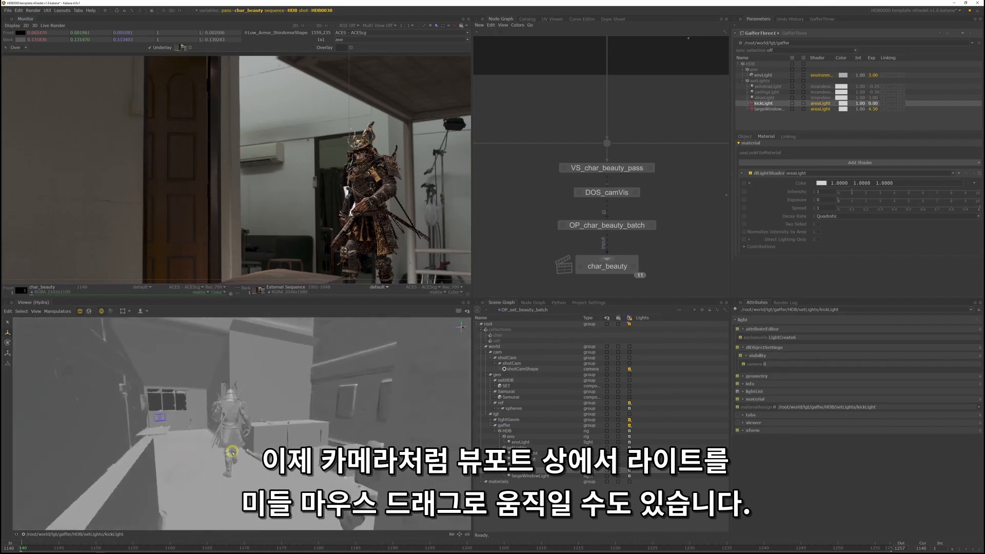
pyautogui.keyDown('alt'); pyautogui.moveTo(232, 453); pyautogui.dragTo(193, 462); pyautogui.keyUp('alt')
pyautogui.keyDown('alt'); pyautogui.moveTo(194, 461); pyautogui.dragTo(240, 463, button='middle'); pyautogui.keyUp('alt')
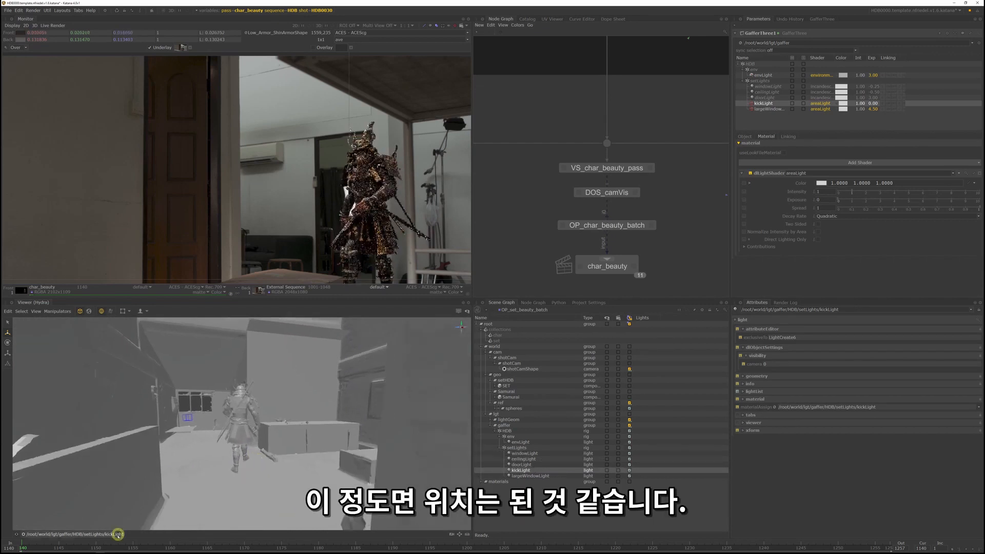
pyautogui.click(118, 534)
pyautogui.click(45, 510)
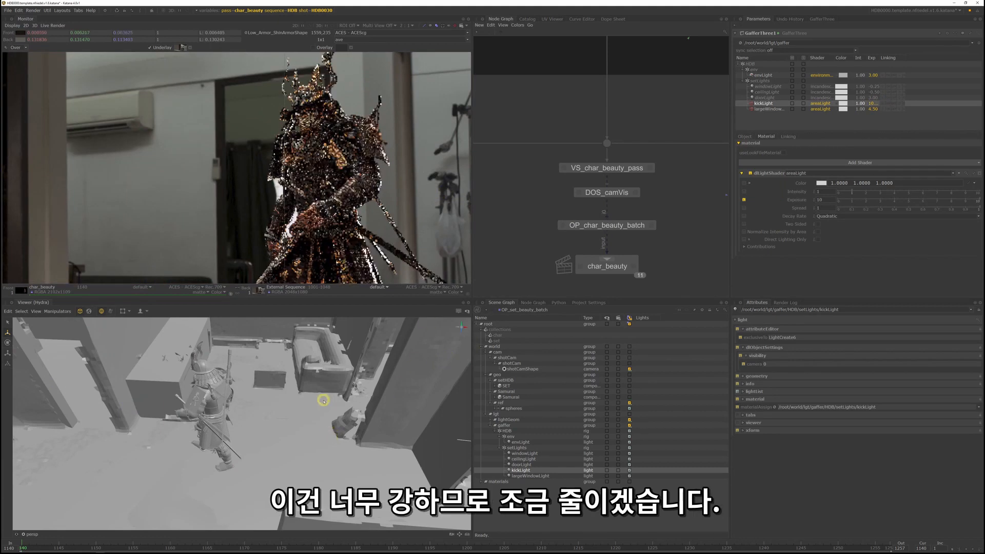
# Set kickLight's exposure to 3 and check its rim on the rendered samurai
pyautogui.scroll(-1, 411, 187)
pyautogui.moveTo(411, 187); pyautogui.dragTo(341, 180, button='middle')
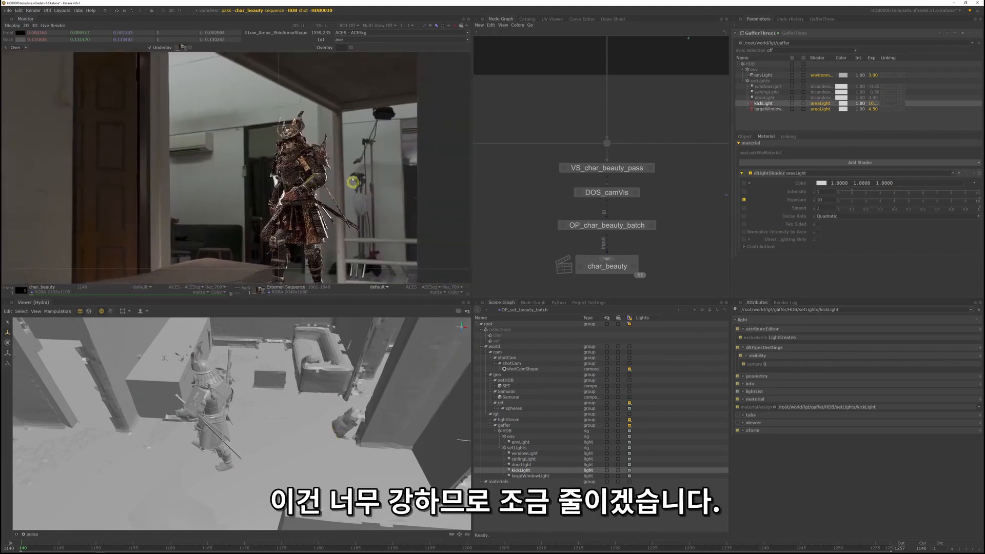
pyautogui.doubleClick(872, 103)
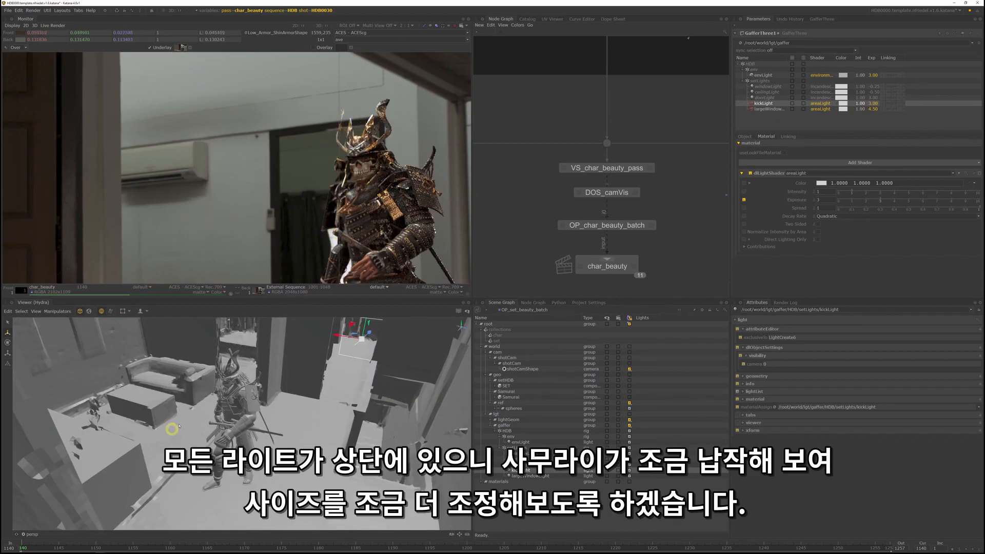
# Narrow largeWindowLight above the set and rotate it to shape the samurai more
pyautogui.keyDown('alt'); pyautogui.moveTo(332, 426); pyautogui.dragTo(253, 405); pyautogui.keyUp('alt')
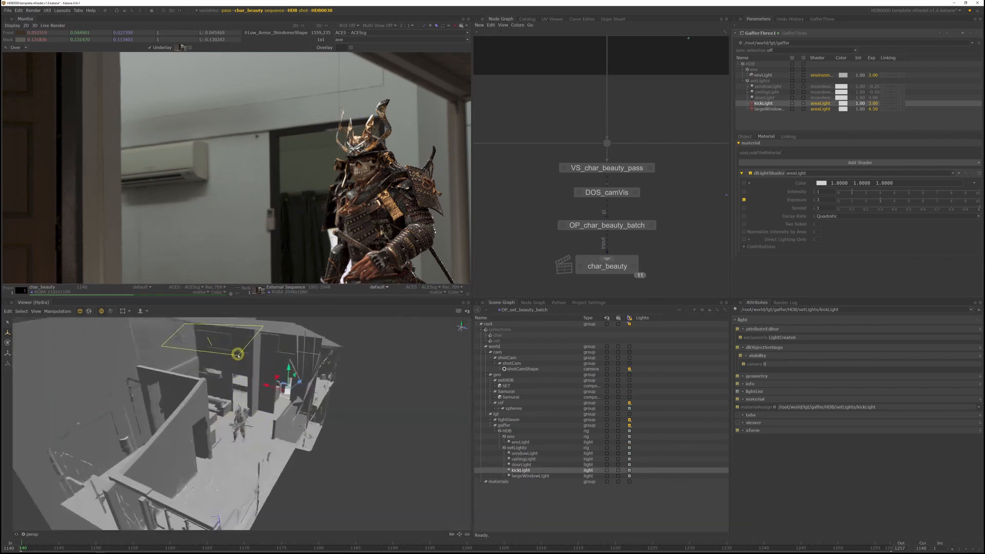
pyautogui.click(238, 355)
pyautogui.press('r')
pyautogui.moveTo(191, 336); pyautogui.dragTo(216, 330)
pyautogui.press('e')
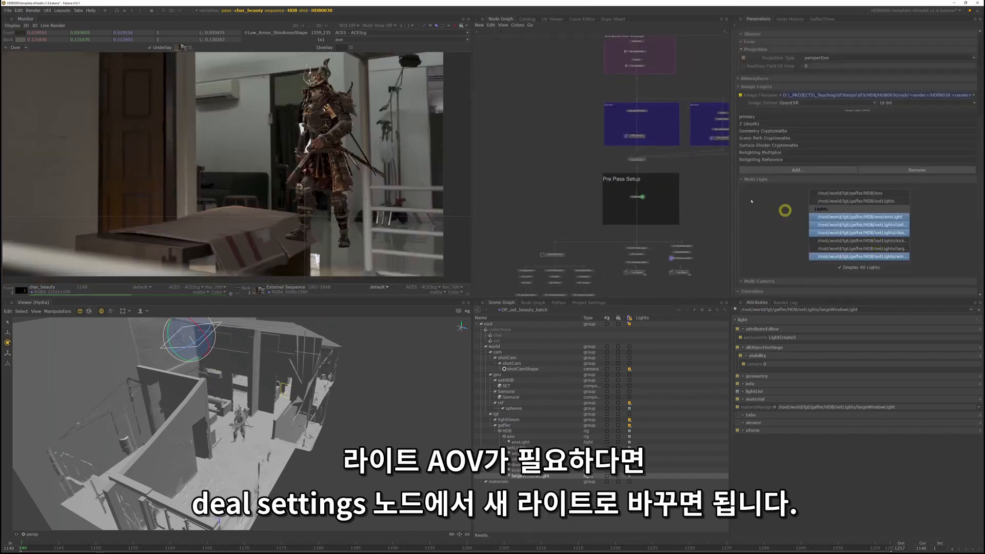
# Add kickLight and largeWindowLight to the Multi-Light selection in the render settings for the light AOVs
pyautogui.click(900, 241)
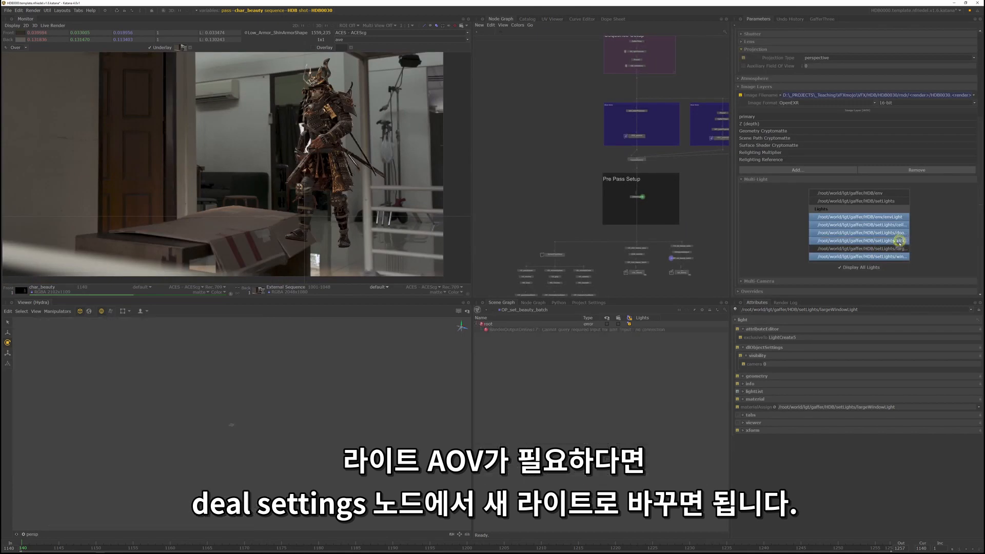
pyautogui.click(896, 249)
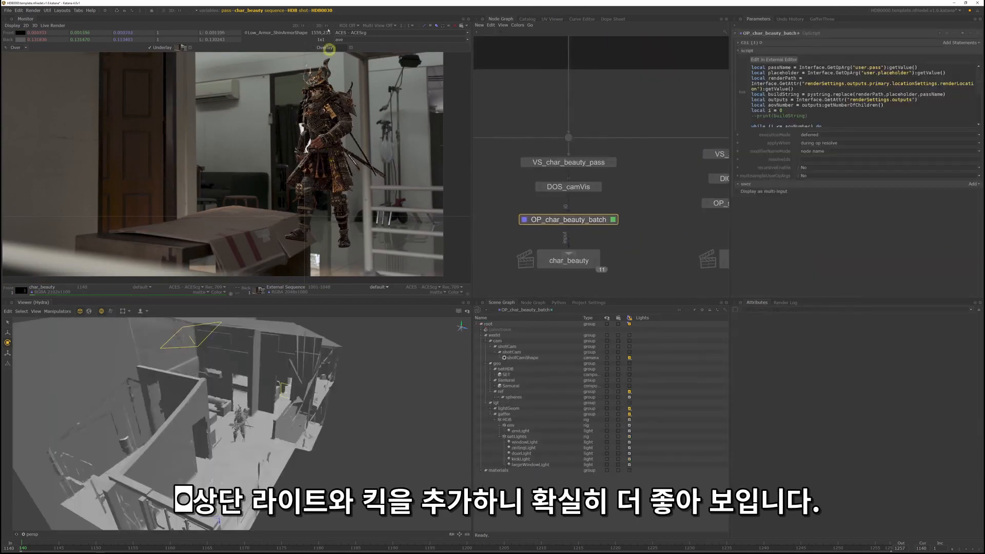
# Examine the rendered samurai up close and in the full frame to judge the key light and kick
pyautogui.scroll(1, 335, 108)
pyautogui.moveTo(341, 87); pyautogui.dragTo(366, 177, button='middle')
pyautogui.moveTo(318, 226); pyautogui.dragTo(310, 172, button='middle')
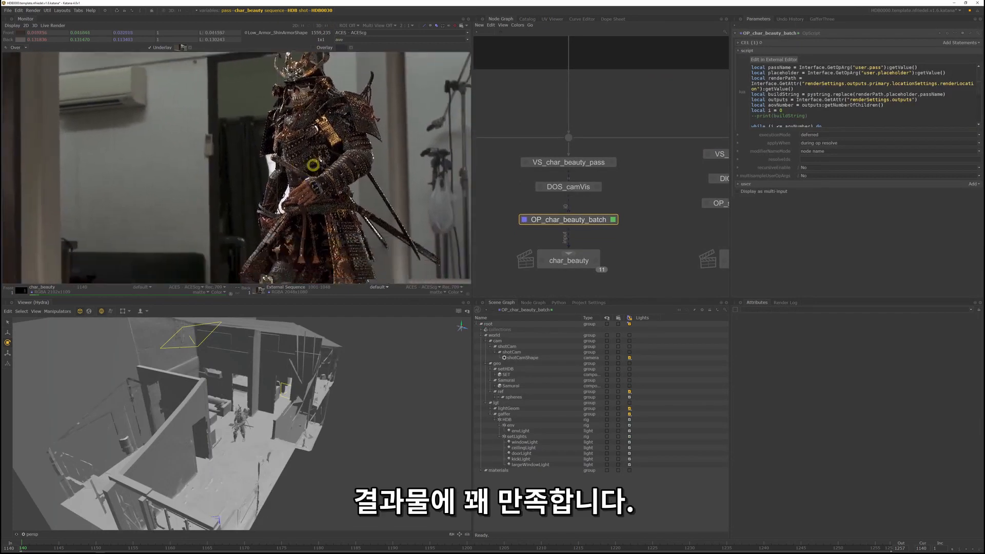
pyautogui.scroll(-1, 416, 150)
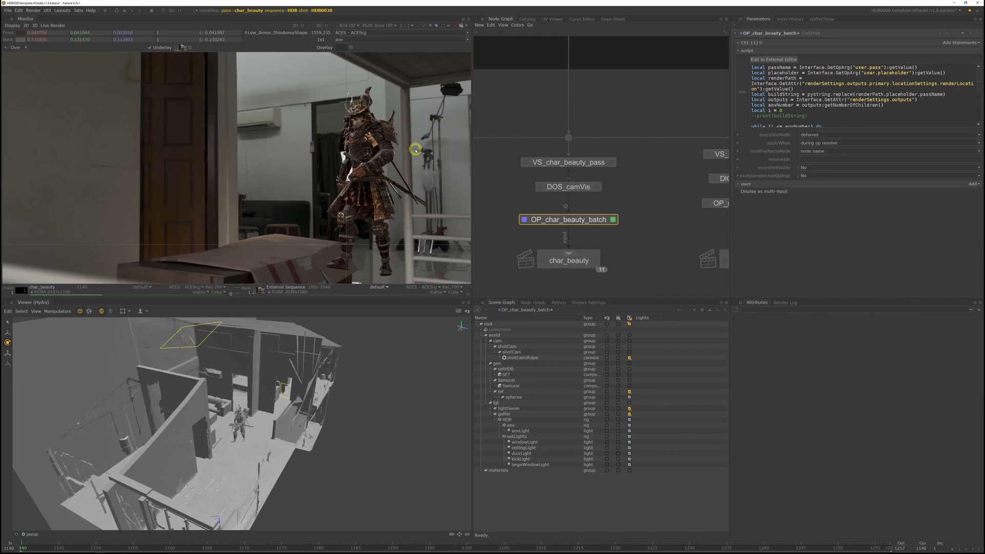
pyautogui.scroll(1, 373, 167)
pyautogui.scroll(1, 328, 149)
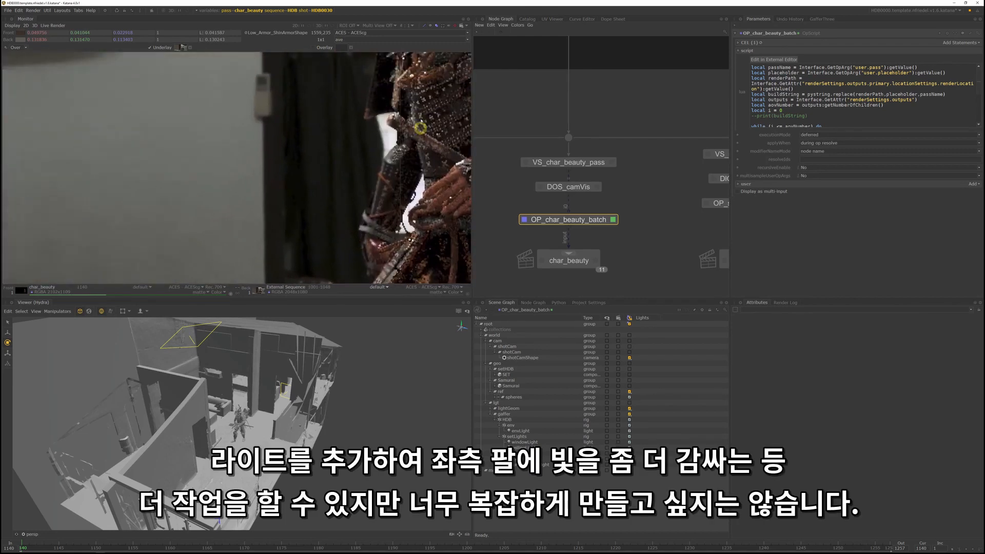
pyautogui.moveTo(399, 126); pyautogui.dragTo(406, 178, button='middle')
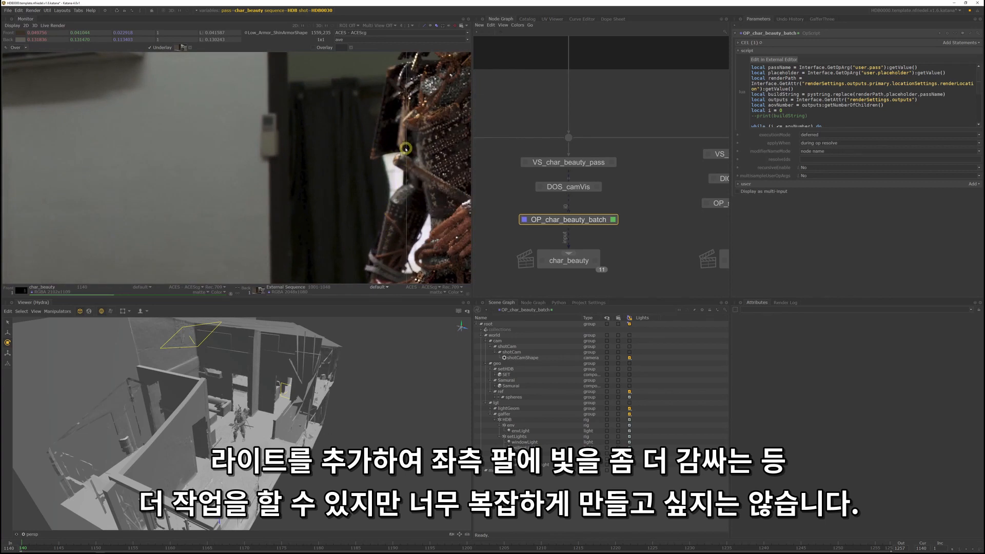
pyautogui.scroll(-2, 415, 222)
pyautogui.moveTo(414, 161); pyautogui.dragTo(388, 174, button='middle')
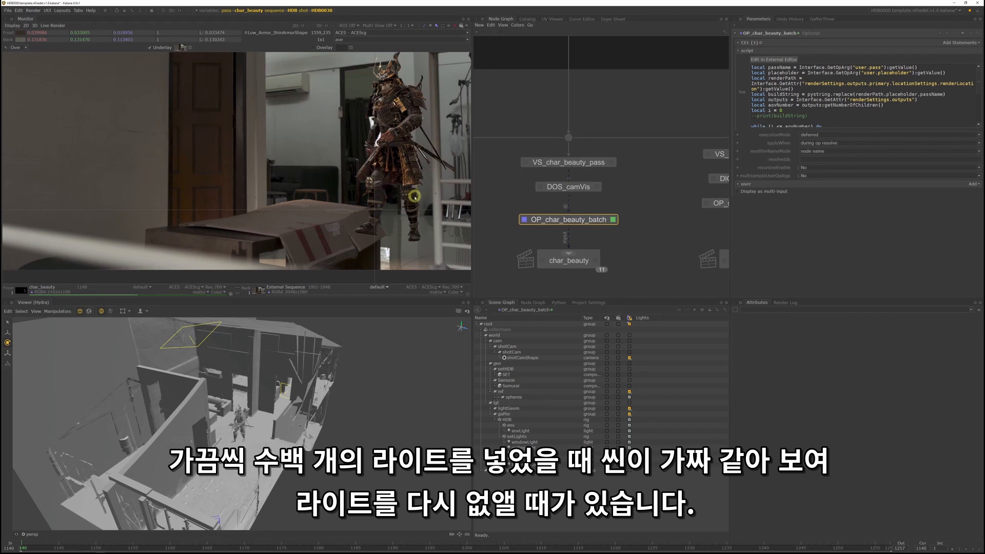
pyautogui.moveTo(452, 198); pyautogui.dragTo(407, 169, button='middle')
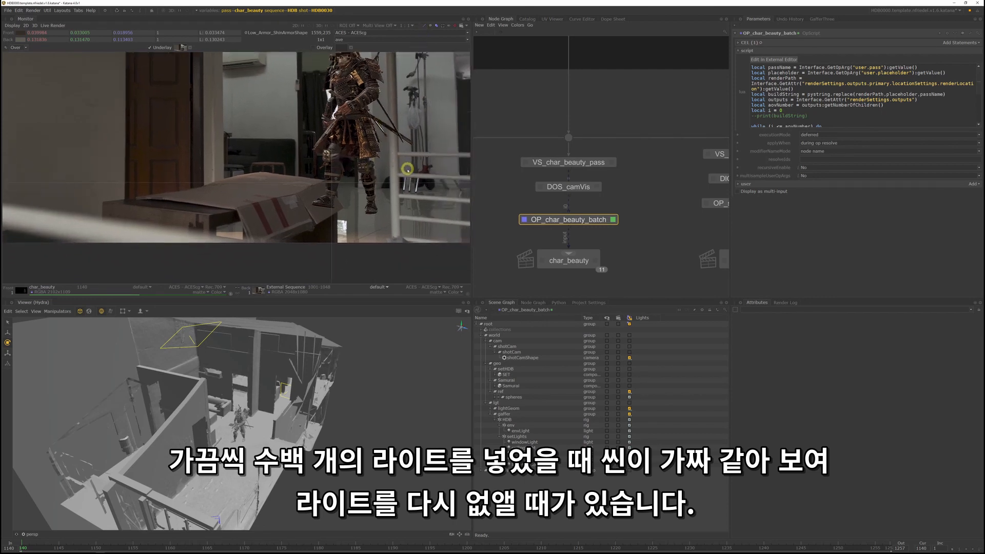
pyautogui.moveTo(440, 127); pyautogui.dragTo(398, 172, button='middle')
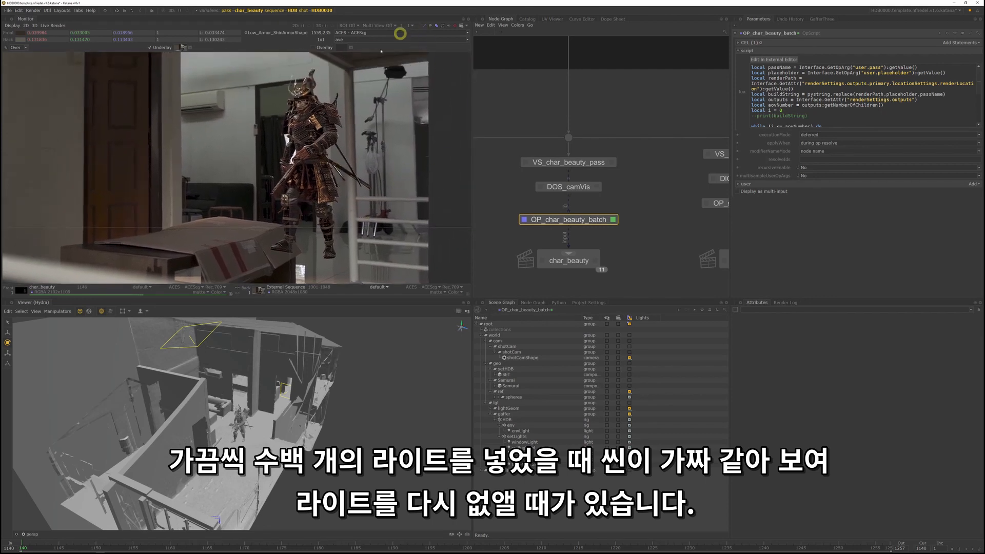
pyautogui.moveTo(313, 200); pyautogui.dragTo(379, 217, button='middle')
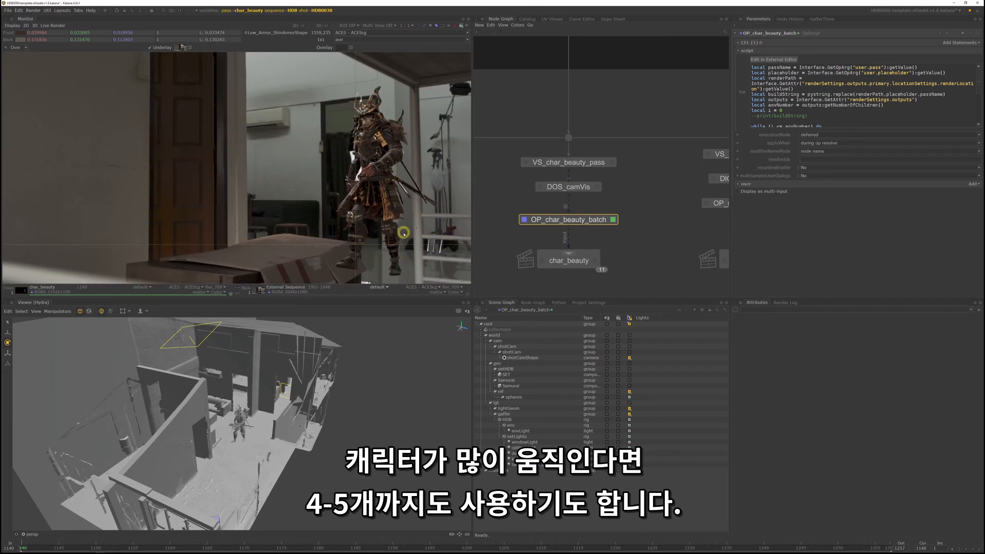
pyautogui.moveTo(403, 234); pyautogui.dragTo(404, 242, button='middle')
# Save the scene file under a new version
pyautogui.scroll(-5, 647, 239)
pyautogui.scroll(3, 665, 244)
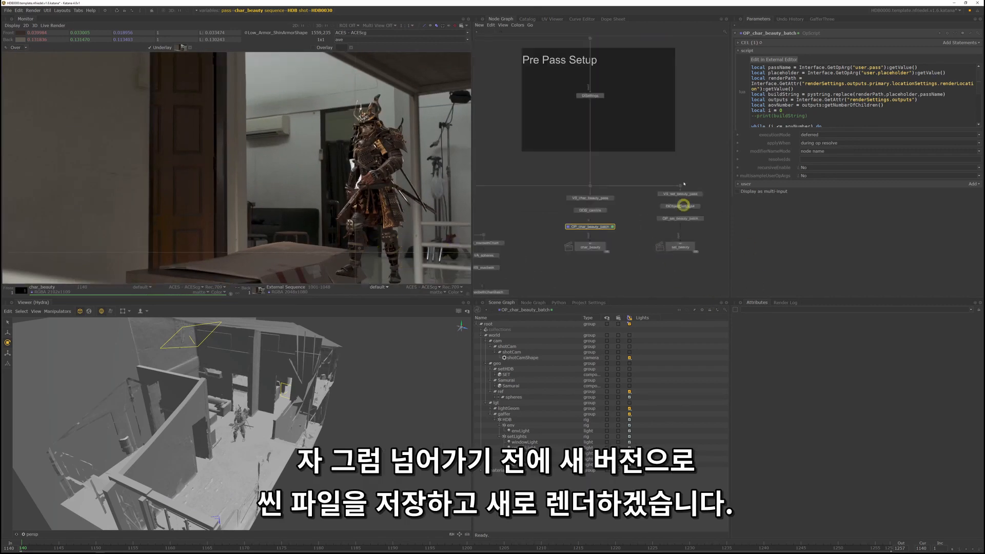
pyautogui.click(7, 11)
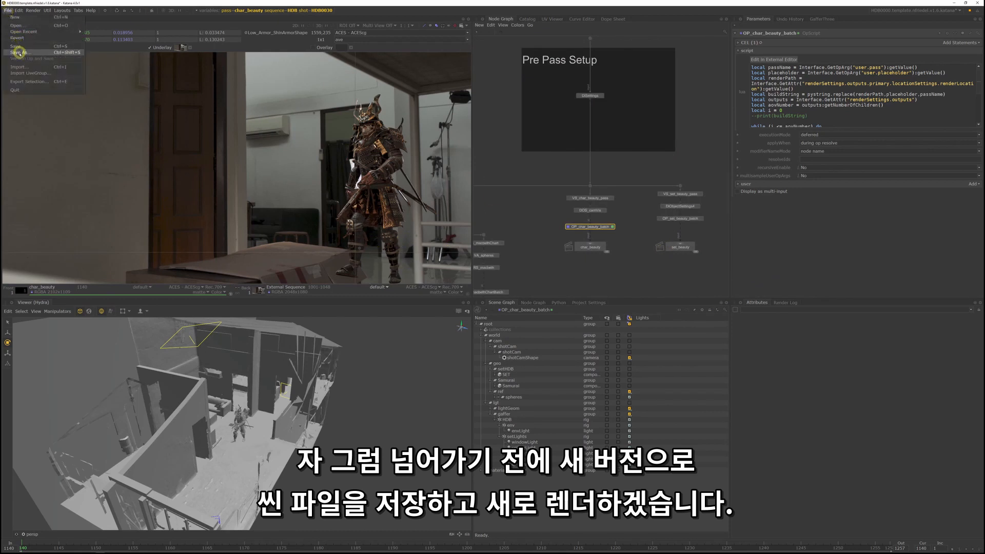
pyautogui.click(21, 53)
pyautogui.click(543, 306)
# Set the version in the Globals node to 2
pyautogui.moveTo(652, 153); pyautogui.dragTo(669, 318, button='middle')
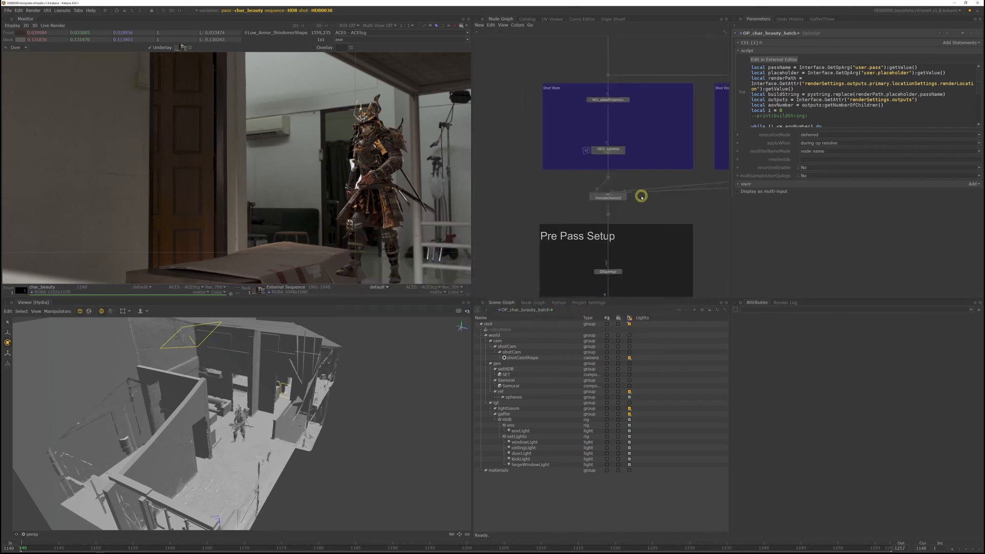
pyautogui.scroll(-5, 640, 195)
pyautogui.scroll(5, 629, 142)
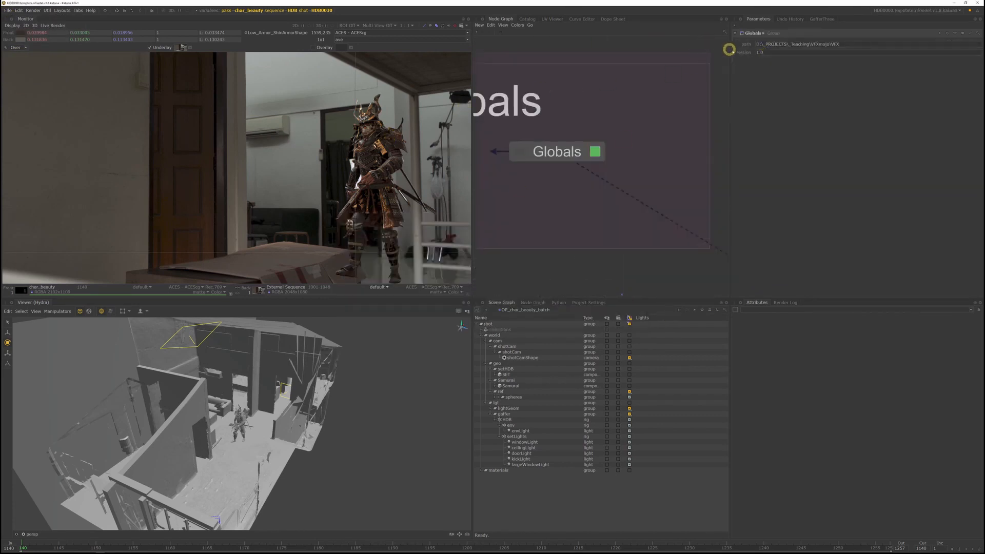
pyautogui.moveTo(759, 52); pyautogui.dragTo(739, 62)
pyautogui.write('2')
pyautogui.press('Return')
# Send the char_beauty render node to the Katana Queue as a disk render
pyautogui.moveTo(709, 113); pyautogui.dragTo(689, 98, button='middle')
pyautogui.scroll(-5, 690, 98)
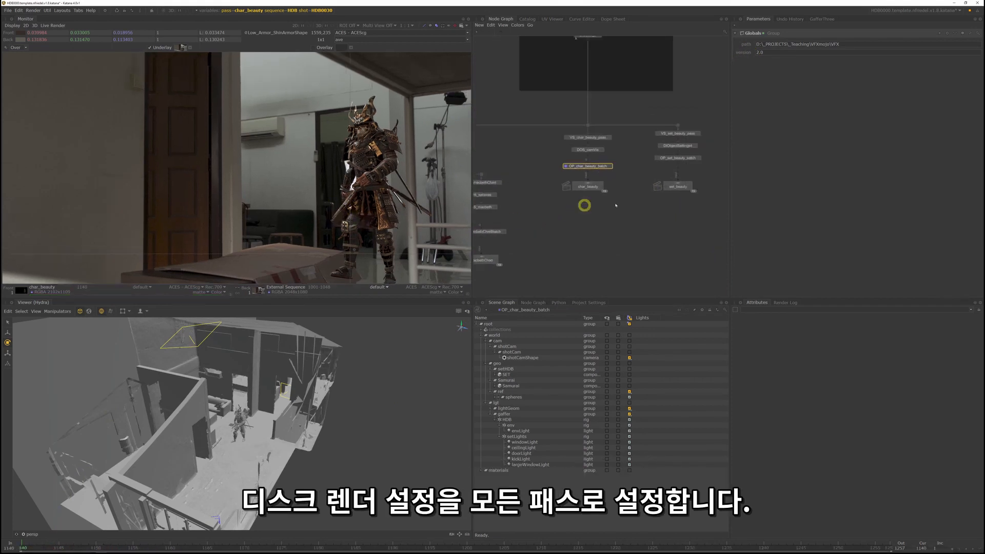
pyautogui.rightClick(594, 187)
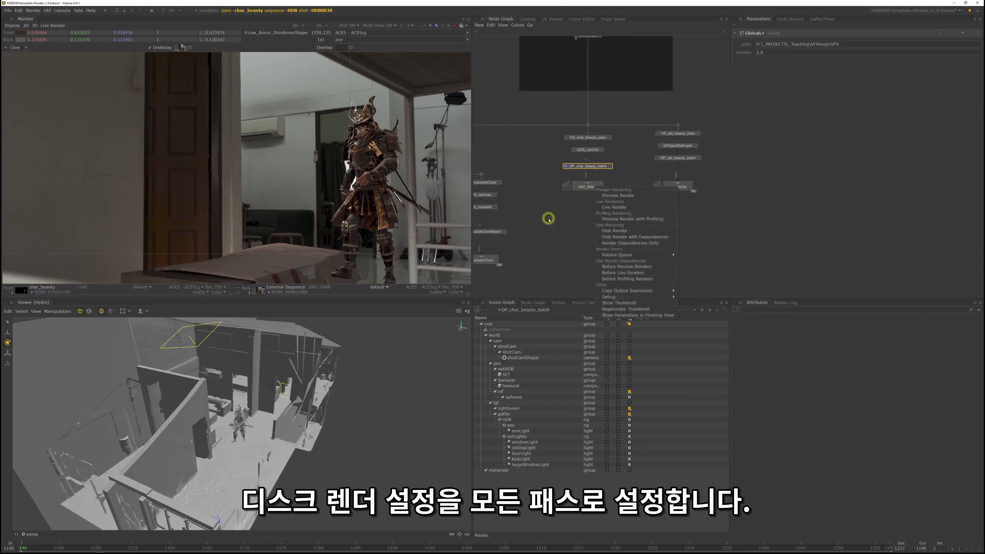
pyautogui.moveTo(661, 255)
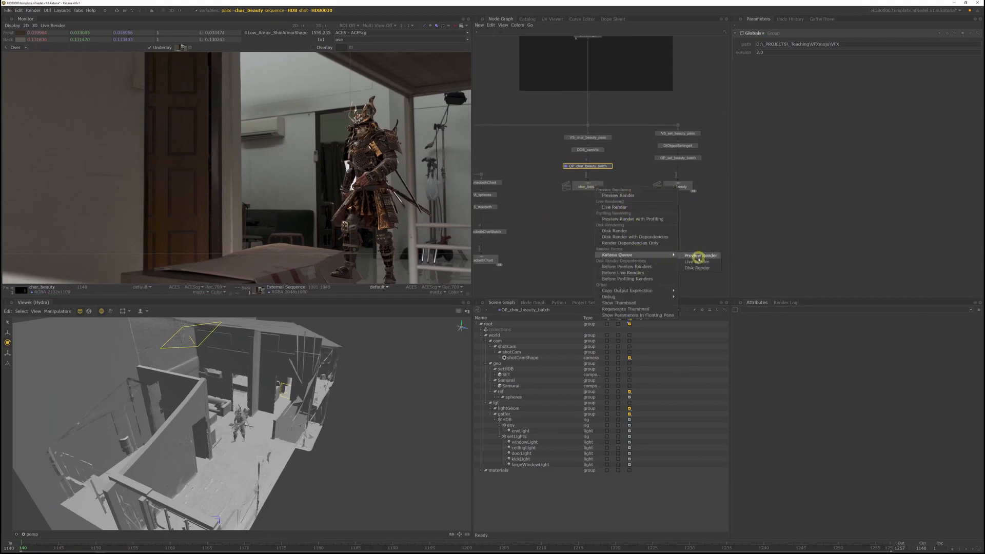
pyautogui.click(696, 267)
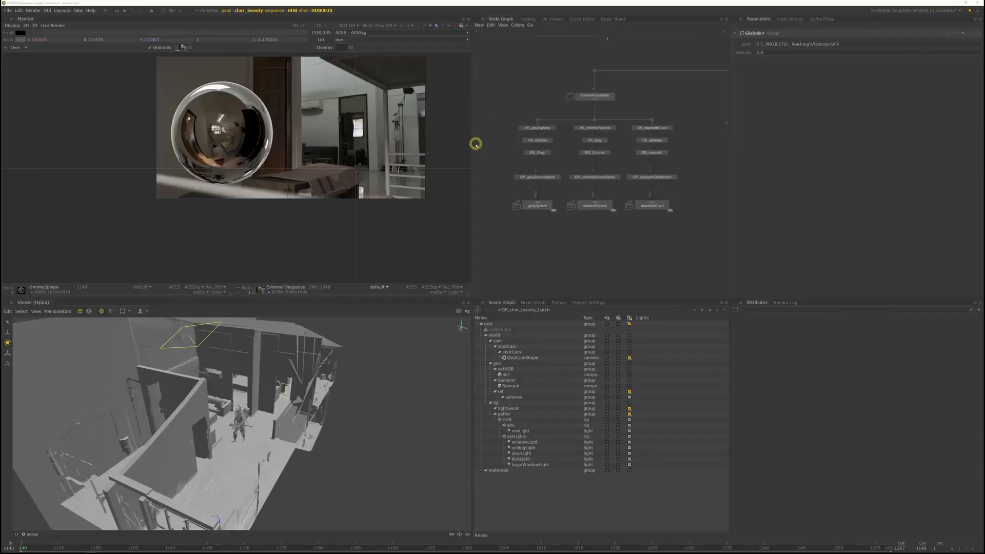
# Switch the shot graph state variable to HDB0010
pyautogui.click(323, 11)
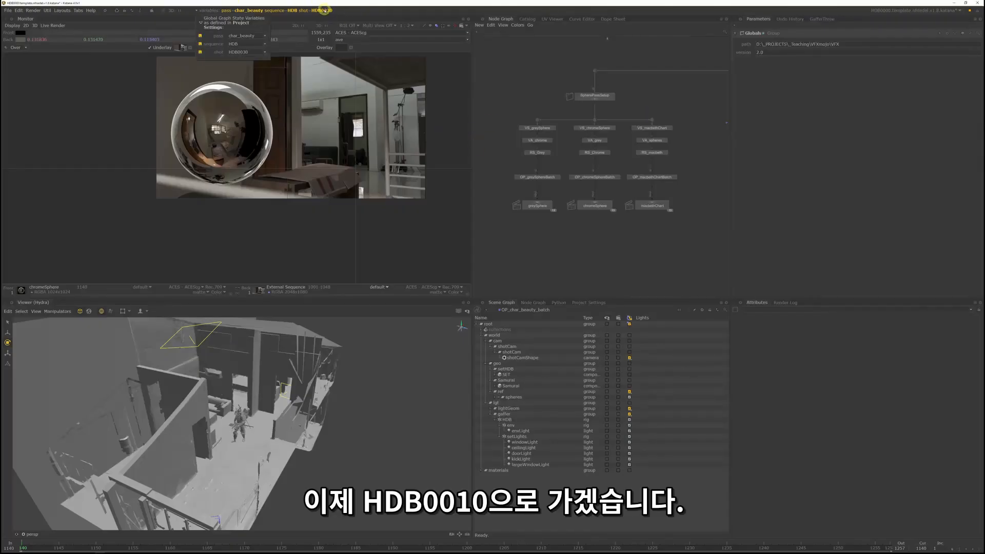
pyautogui.click(248, 52)
pyautogui.click(245, 58)
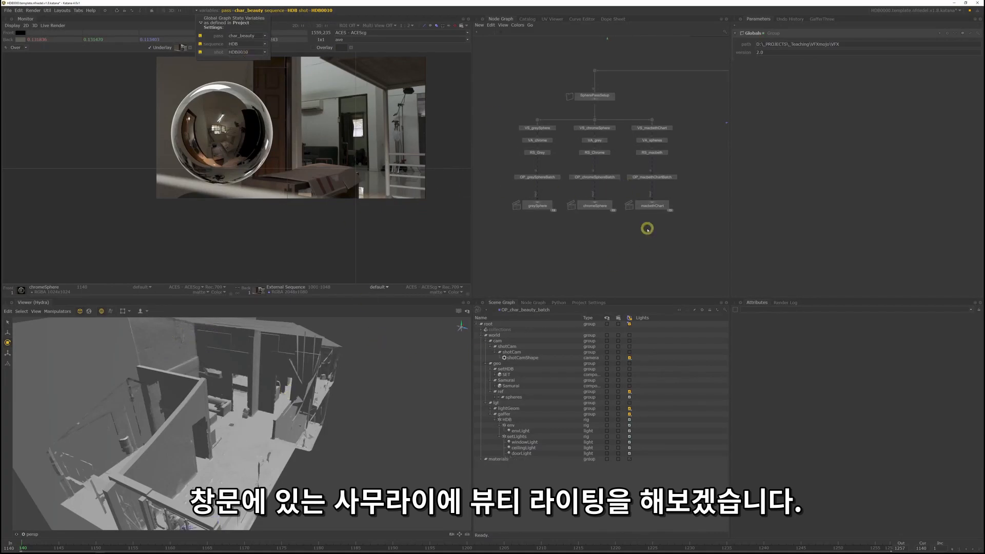
# Set the project's in time to 1001 and out time to 1125 for shot HDB0010
pyautogui.press('f')
pyautogui.click(589, 302)
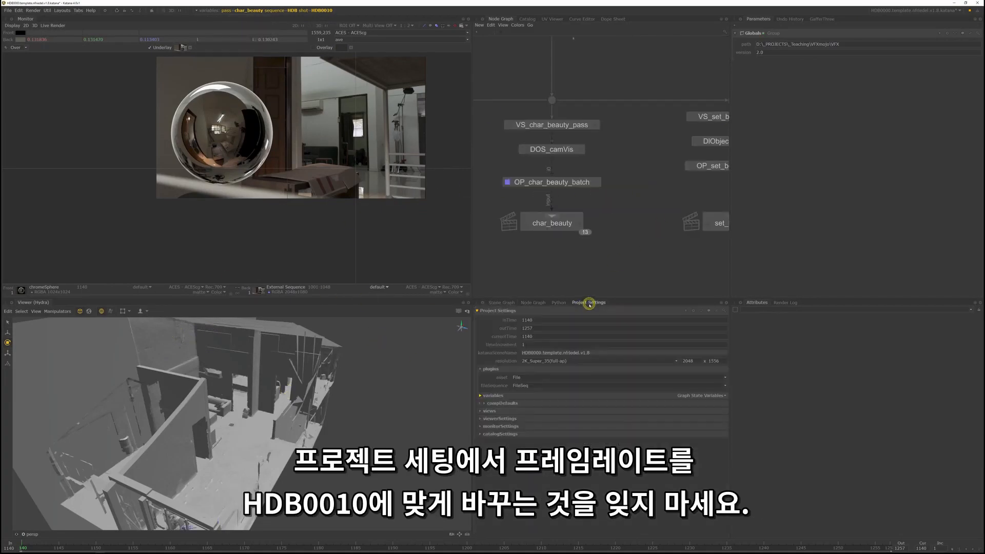
pyautogui.moveTo(552, 331); pyautogui.dragTo(496, 321)
pyautogui.write('1125')
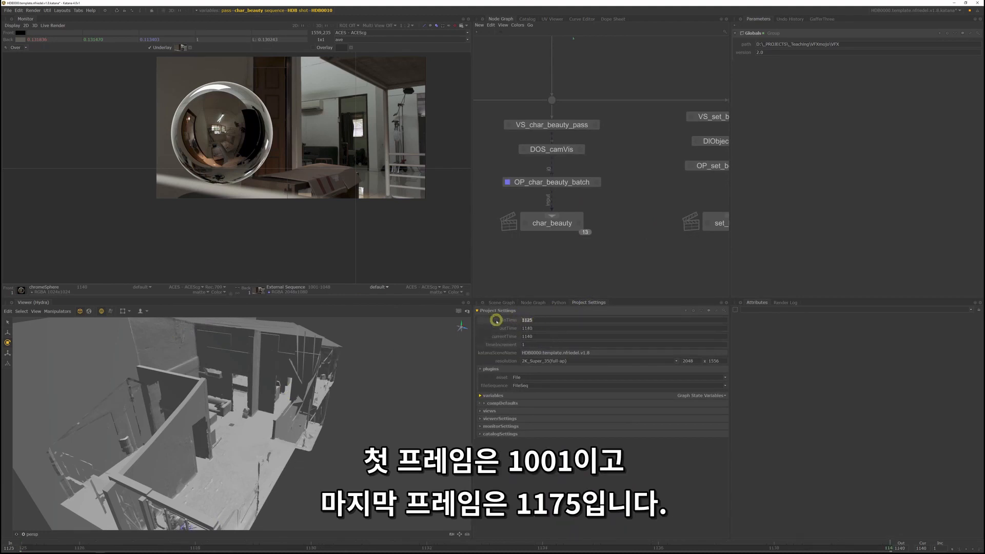
pyautogui.moveTo(552, 331); pyautogui.dragTo(504, 329)
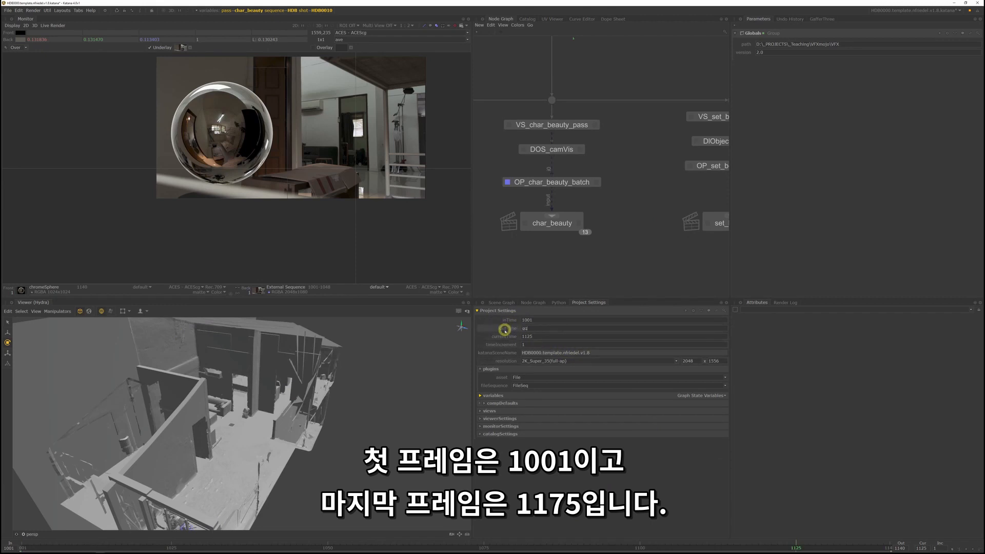
pyautogui.write('1125')
pyautogui.press('Return')
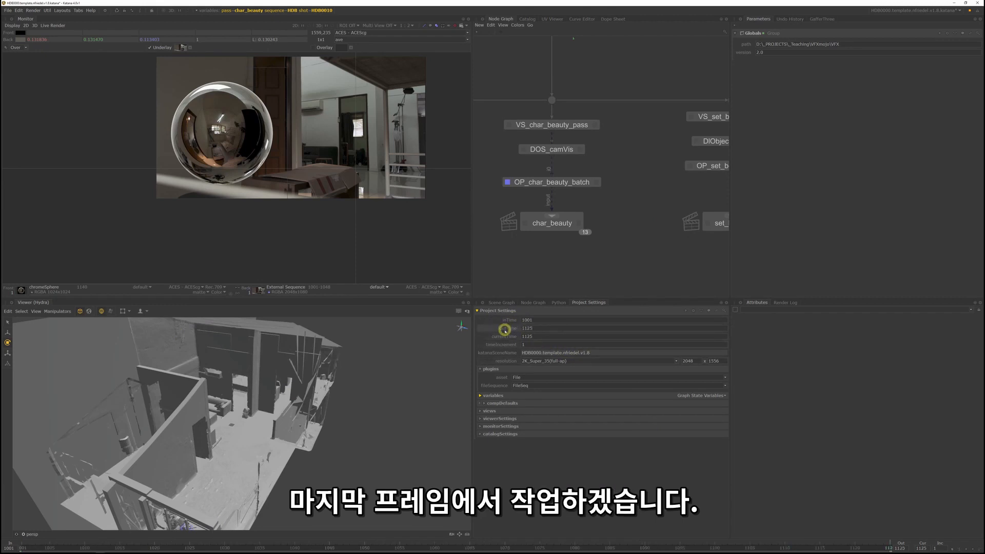
# Preview-render char_beauty at frame 1125 and inspect the window light on the samurai
pyautogui.rightClick(569, 224)
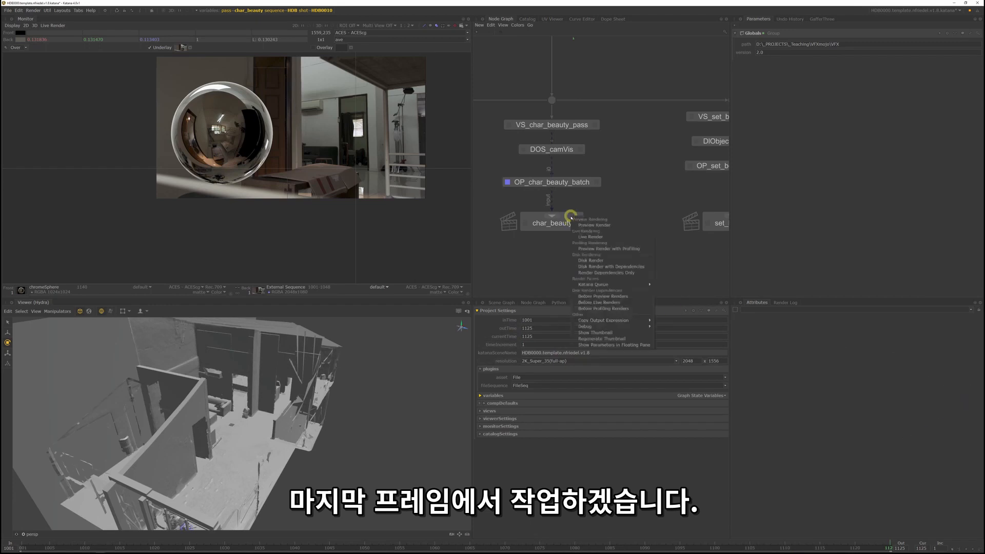
pyautogui.click(579, 225)
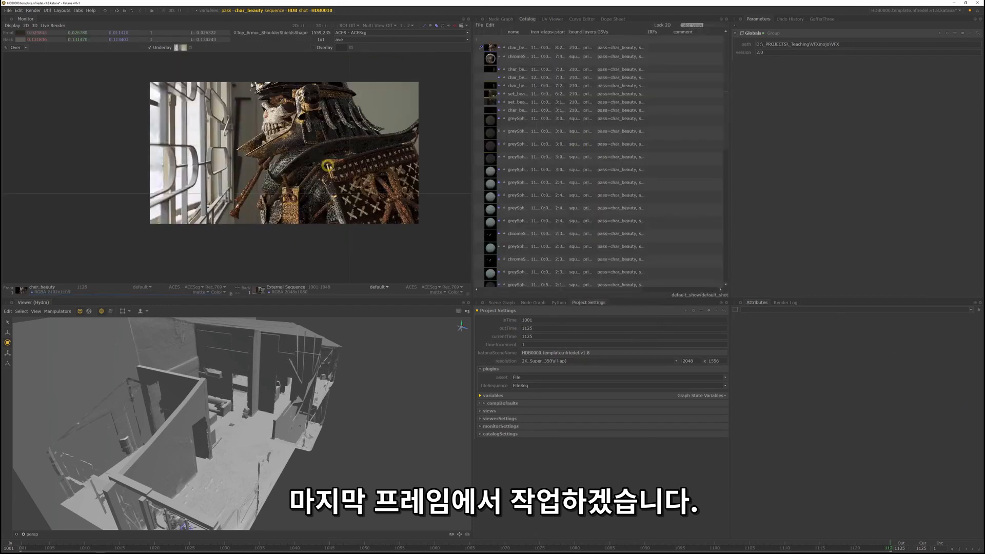
pyautogui.moveTo(333, 174); pyautogui.dragTo(327, 175, button='middle')
pyautogui.scroll(2, 333, 185)
pyautogui.scroll(-2, 300, 126)
pyautogui.moveTo(299, 125); pyautogui.dragTo(305, 155, button='middle')
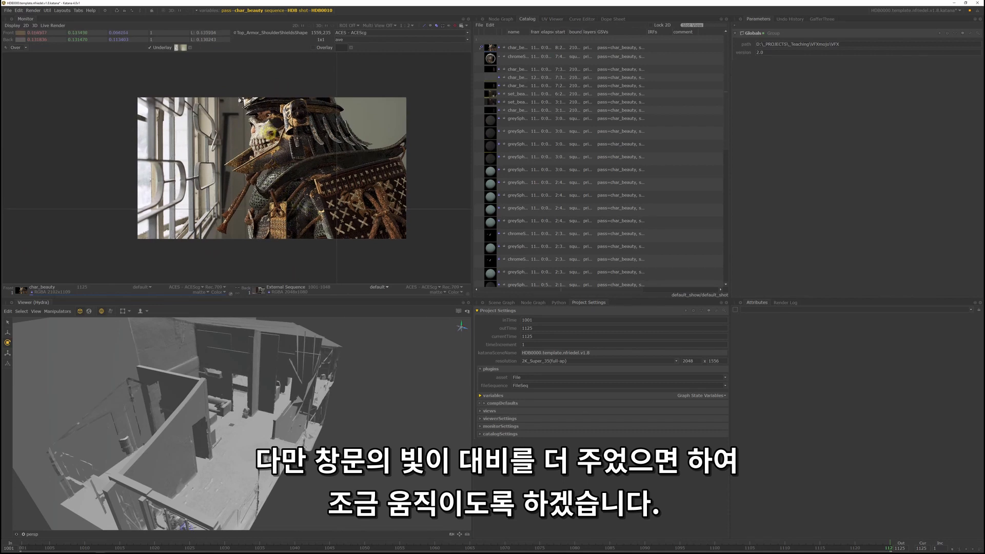
# Insert a Transform3D node after MO_plateProjection in the HDB0010 Shot Work group and open its parameters
pyautogui.click(501, 19)
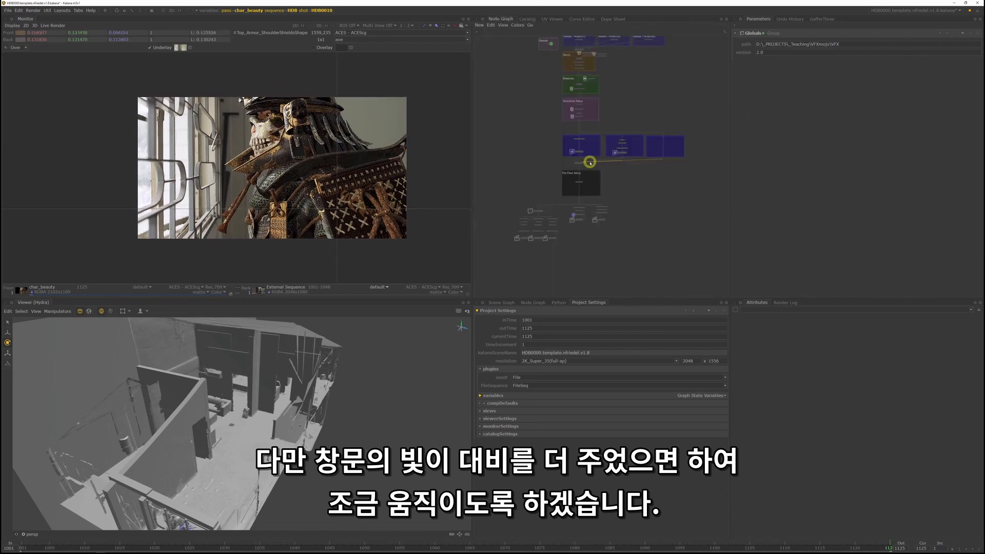
pyautogui.scroll(8, 587, 146)
pyautogui.moveTo(570, 139); pyautogui.dragTo(600, 155, button='middle')
pyautogui.press('Tab')
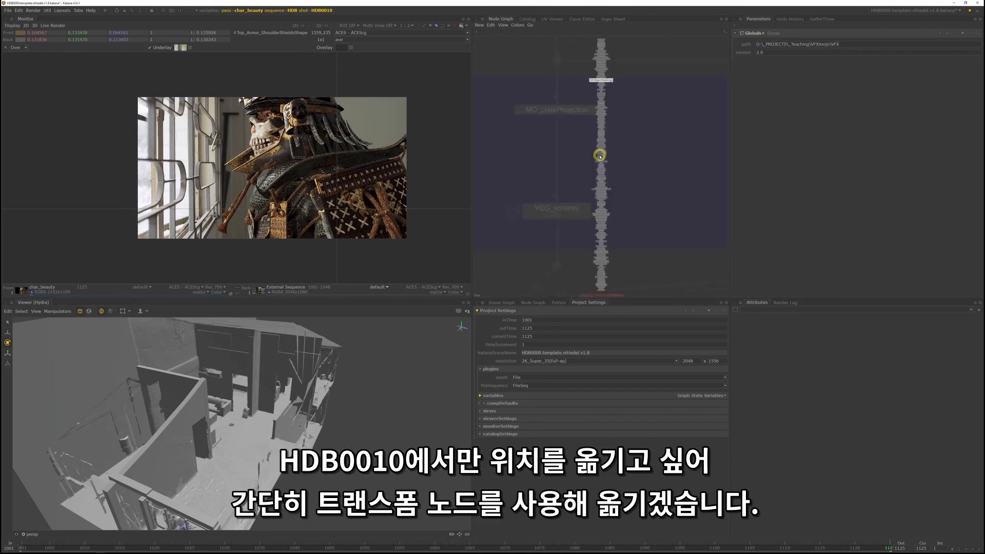
pyautogui.write('tr')
pyautogui.press('Return')
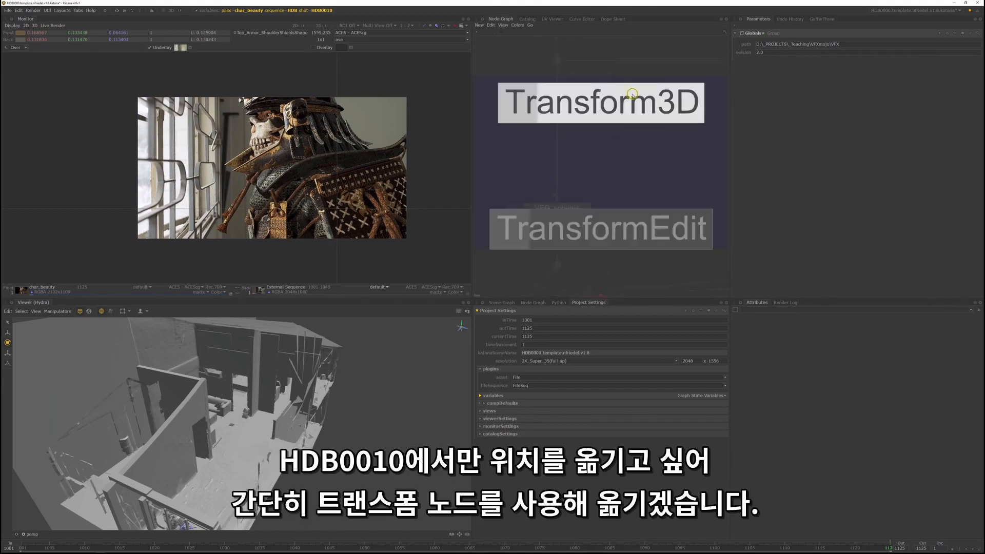
pyautogui.click(555, 131)
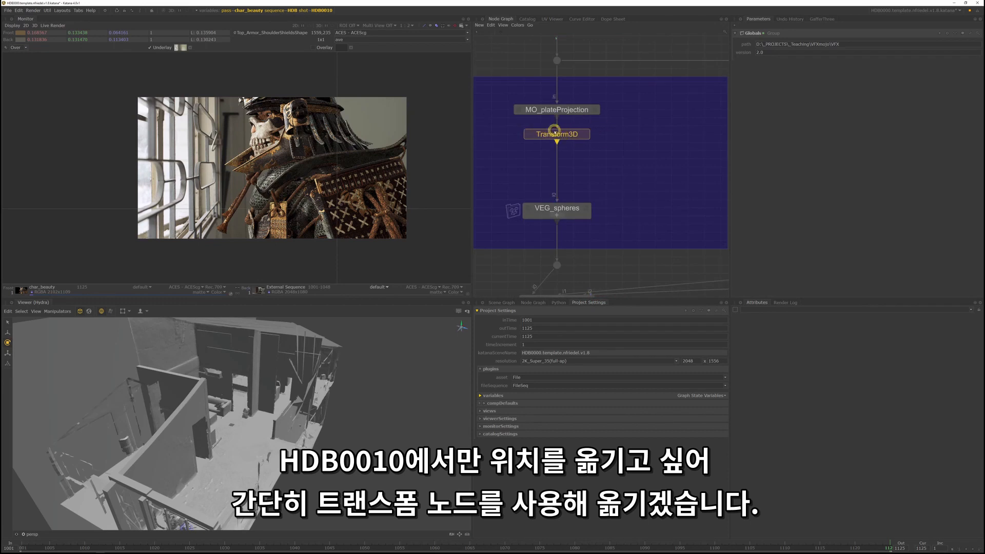
pyautogui.click(583, 134)
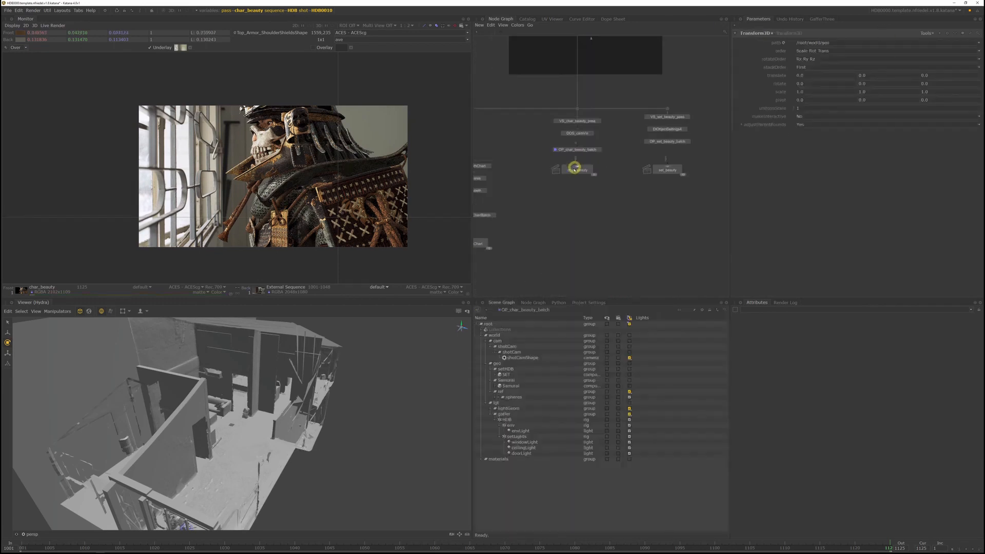
# Start a live render from the char_beauty render node and return to the Transform3D node
pyautogui.rightClick(573, 170)
pyautogui.click(592, 190)
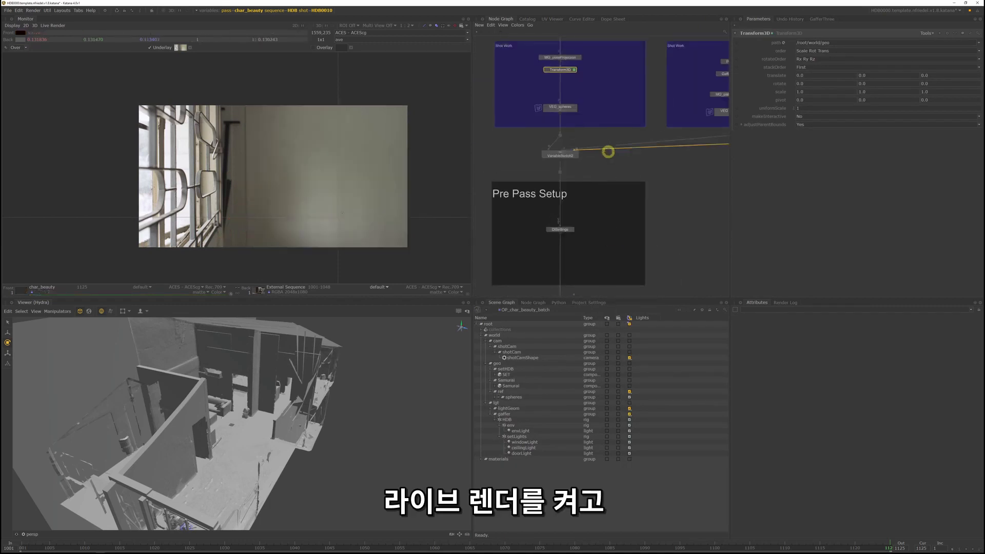
pyautogui.moveTo(608, 152); pyautogui.dragTo(615, 215, button='middle')
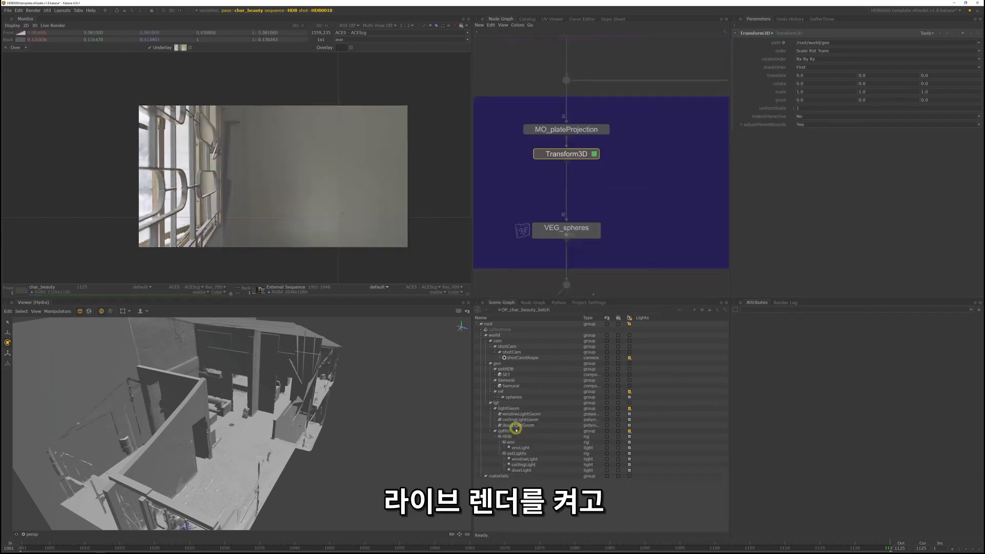
# Assign windowLightGeom as the Transform3D path, with makeInteractive set to Yes and stackOrder set to Last
pyautogui.click(525, 414)
pyautogui.moveTo(554, 411); pyautogui.dragTo(859, 41)
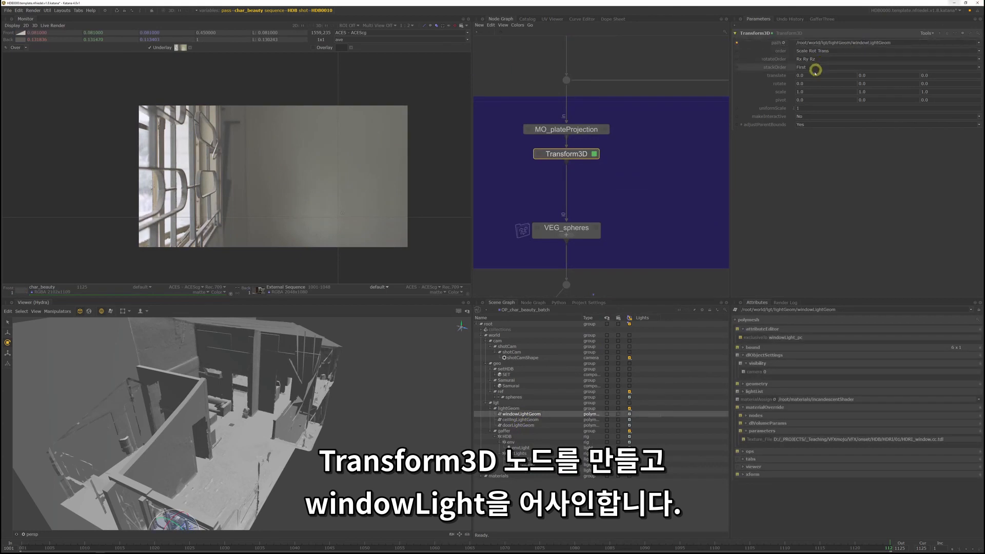
pyautogui.click(801, 116)
pyautogui.click(803, 122)
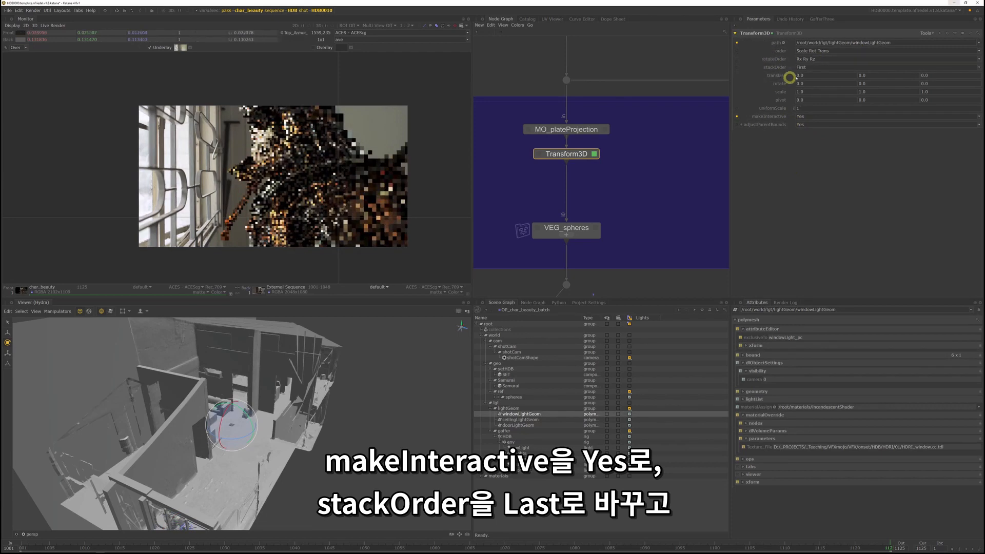
pyautogui.click(819, 67)
pyautogui.click(819, 77)
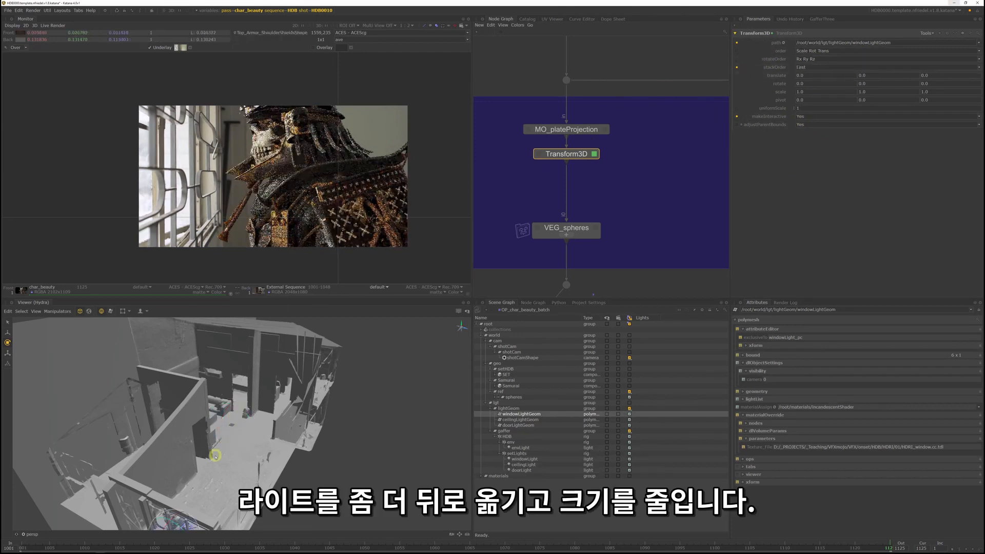
# Scale the window light geometry to about 0.66 in X and 0.74 in Z and shift it back about 0.18 in X
pyautogui.keyDown('alt'); pyautogui.moveTo(261, 394); pyautogui.dragTo(316, 407); pyautogui.keyUp('alt')
pyautogui.press('r')
pyautogui.moveTo(348, 358); pyautogui.dragTo(342, 357)
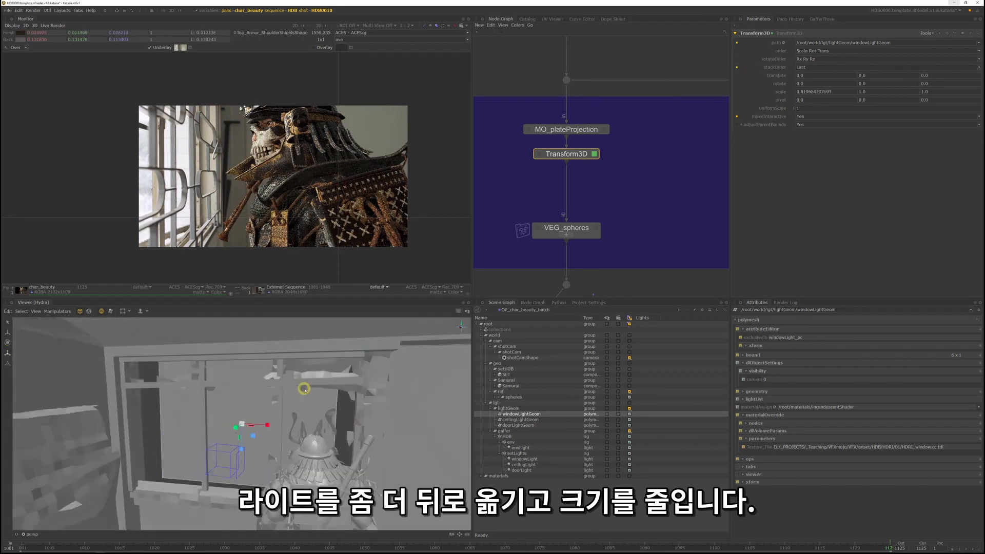
pyautogui.moveTo(264, 425); pyautogui.dragTo(283, 426)
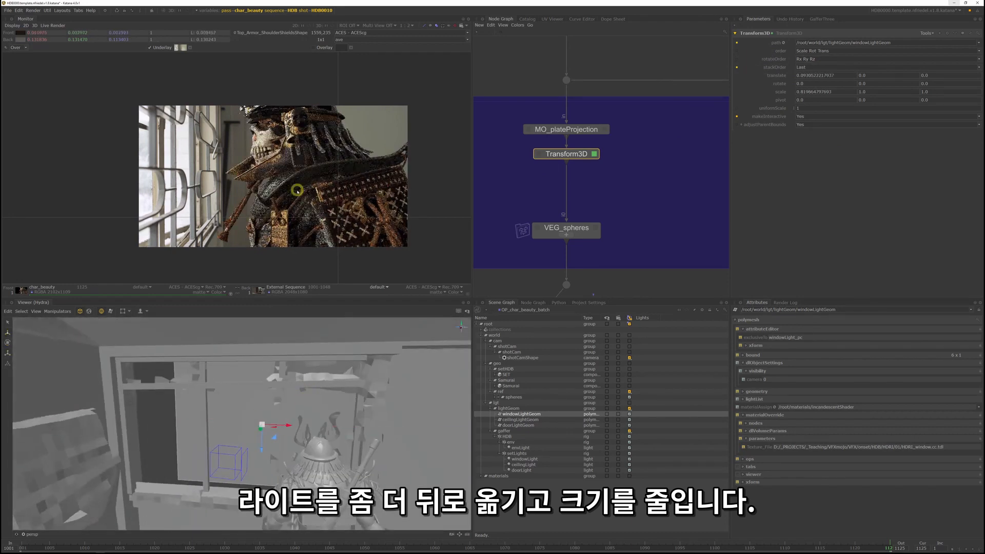
pyautogui.moveTo(297, 190); pyautogui.dragTo(300, 197, button='middle')
pyautogui.press('r')
pyautogui.moveTo(287, 426); pyautogui.dragTo(282, 426)
pyautogui.moveTo(261, 449); pyautogui.dragTo(307, 426)
pyautogui.press('w')
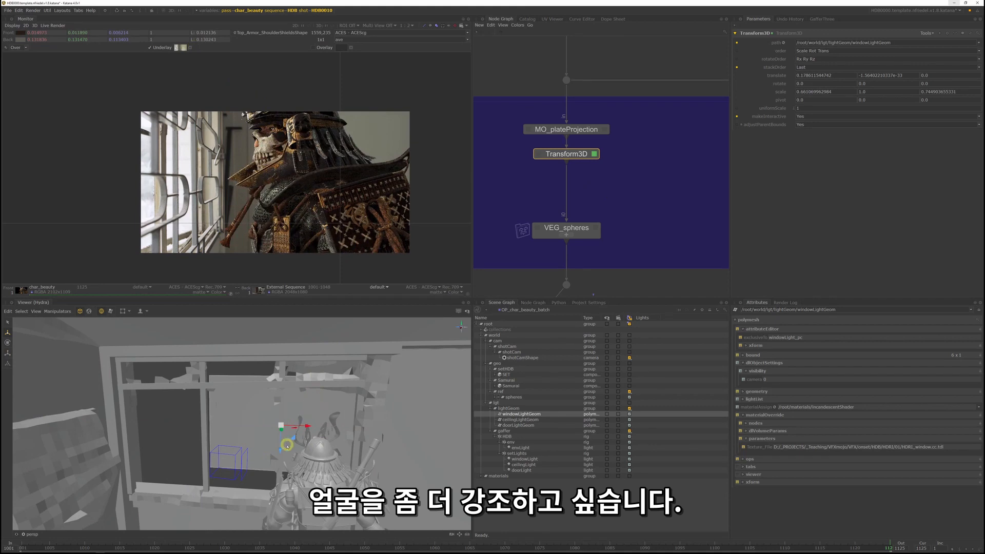
# Open the parameters of the GafferThree node in the Sequence Setup group and enlarge its light list
pyautogui.scroll(-5, 594, 187)
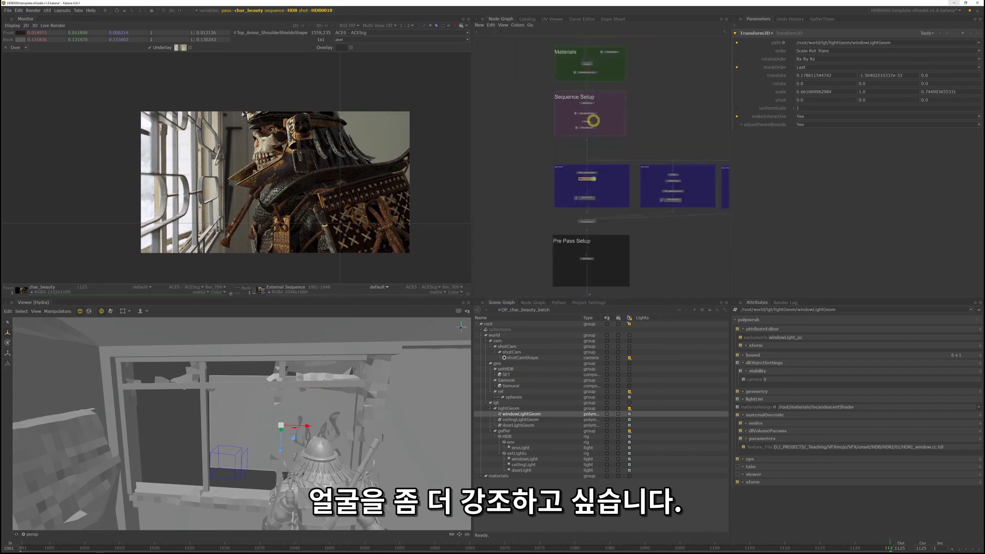
pyautogui.scroll(6, 564, 224)
pyautogui.moveTo(559, 253); pyautogui.dragTo(578, 51, button='middle')
pyautogui.scroll(-4, 569, 123)
pyautogui.scroll(4, 573, 175)
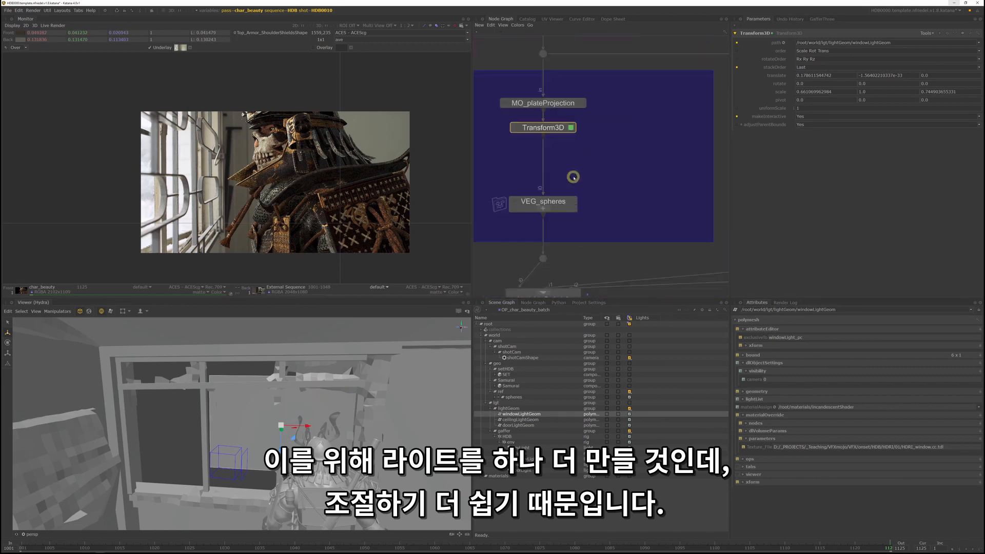
pyautogui.scroll(-3, 568, 144)
pyautogui.click(565, 115)
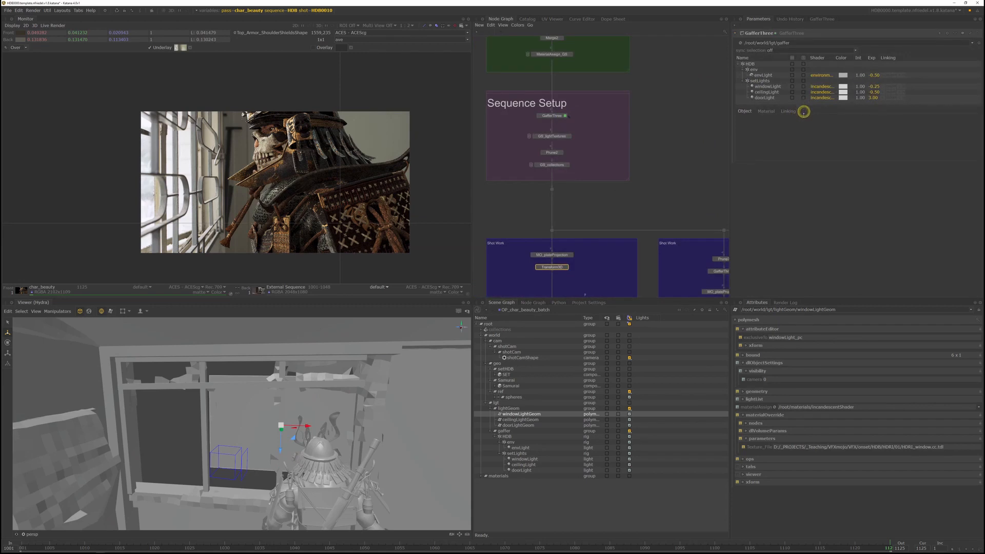
pyautogui.moveTo(803, 112); pyautogui.dragTo(756, 146)
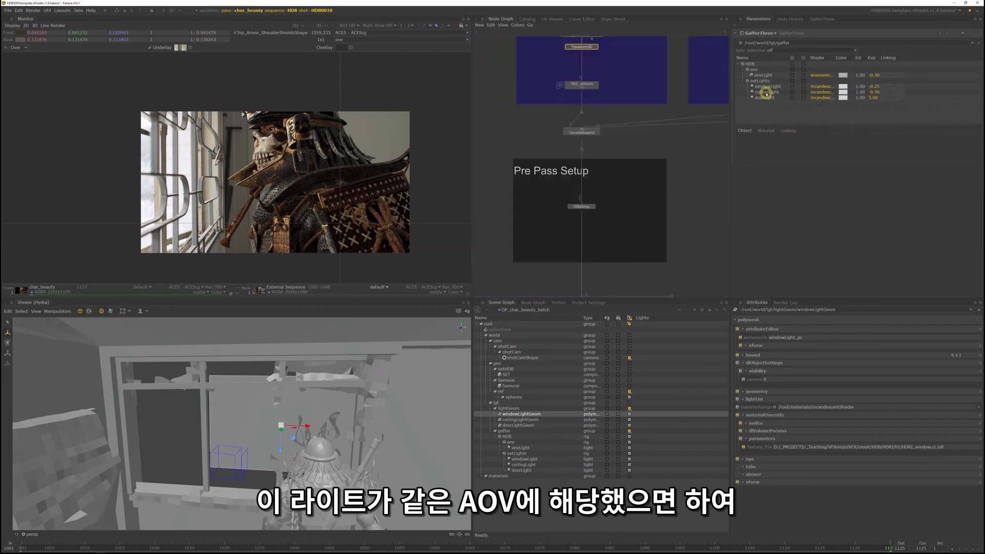
# Add a rig named window under setLights in the sequence gaffer
pyautogui.click(761, 82)
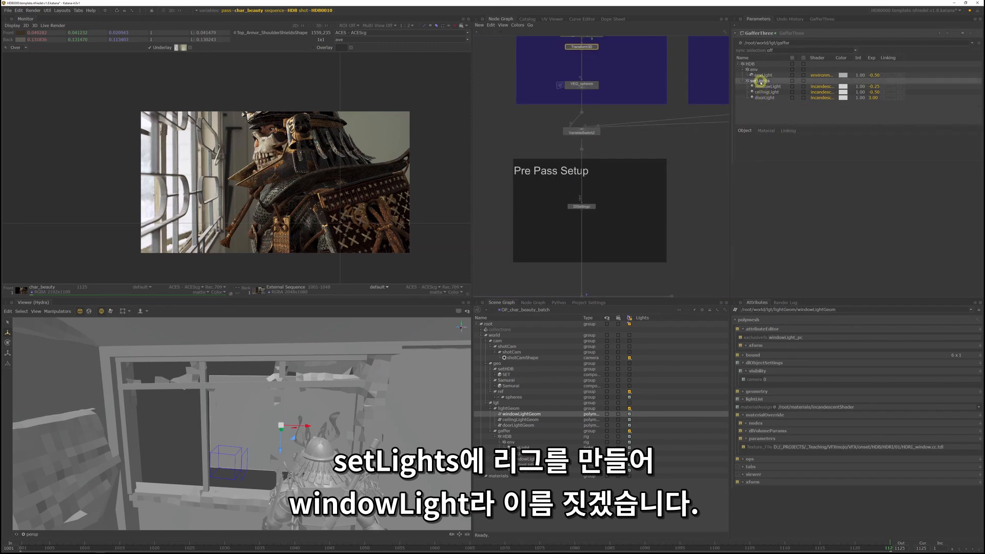
pyautogui.rightClick(760, 82)
pyautogui.moveTo(811, 86)
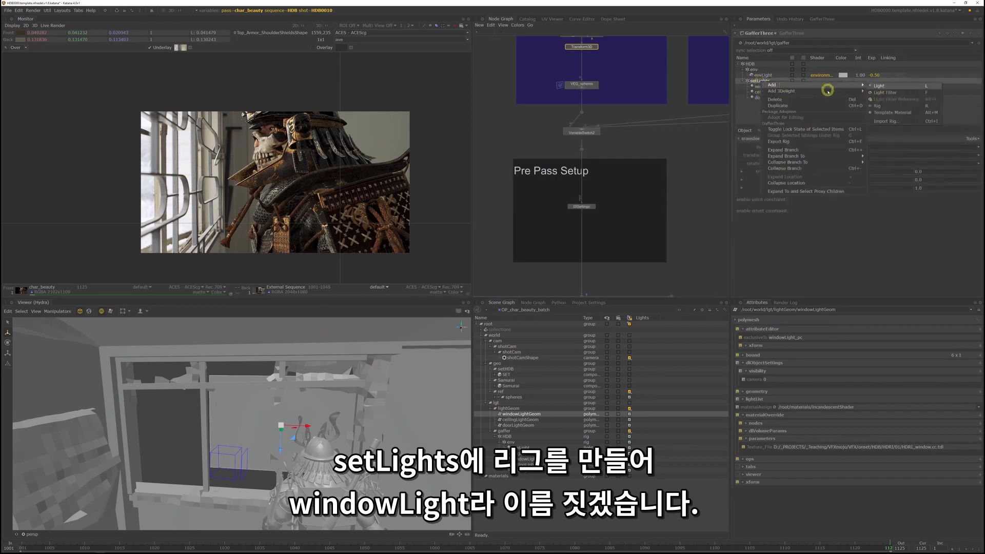
pyautogui.click(899, 106)
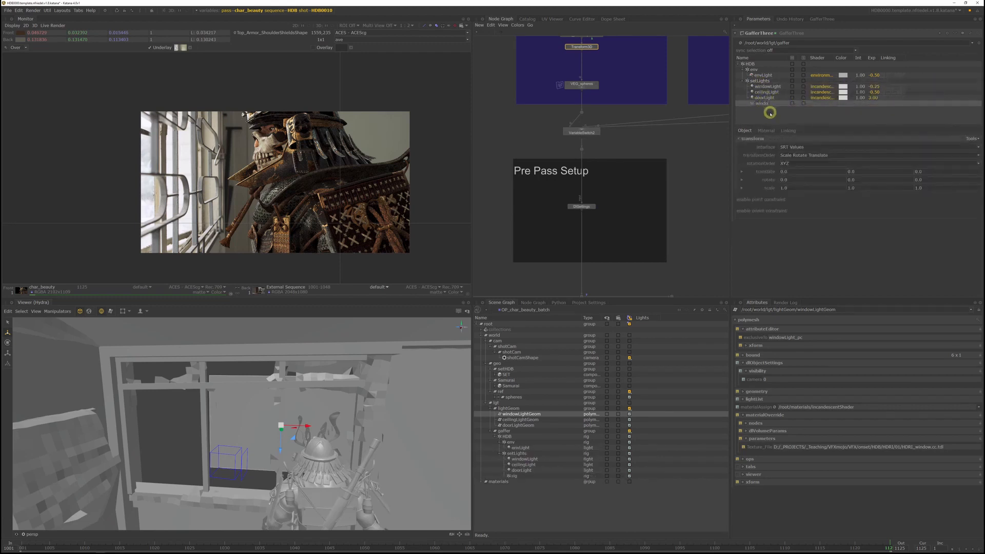
pyautogui.write('windowLight')
pyautogui.press('Return')
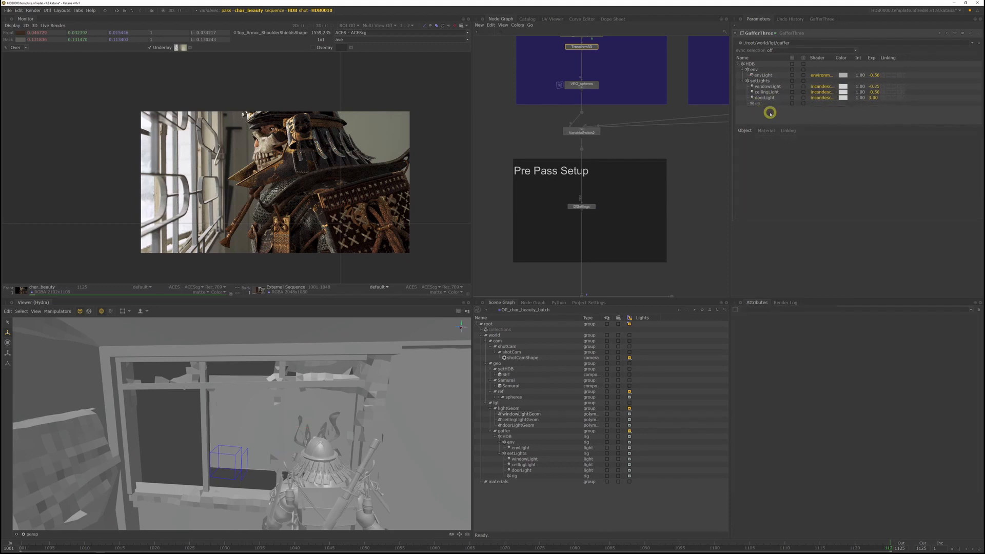
# Move windowLight into the window rig and expand that rig in the scene graph
pyautogui.click(770, 88)
pyautogui.moveTo(769, 89); pyautogui.dragTo(770, 106)
pyautogui.click(780, 97)
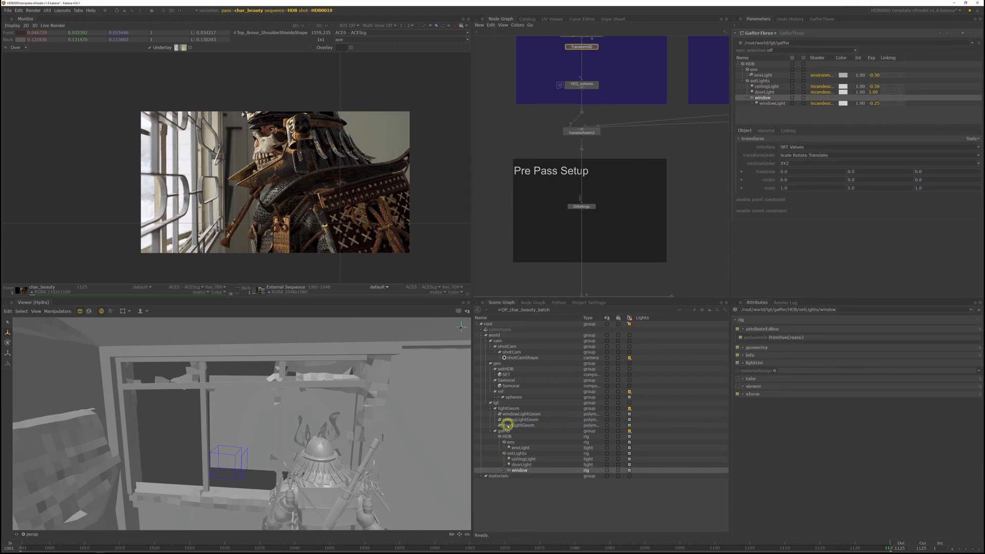
pyautogui.click(504, 470)
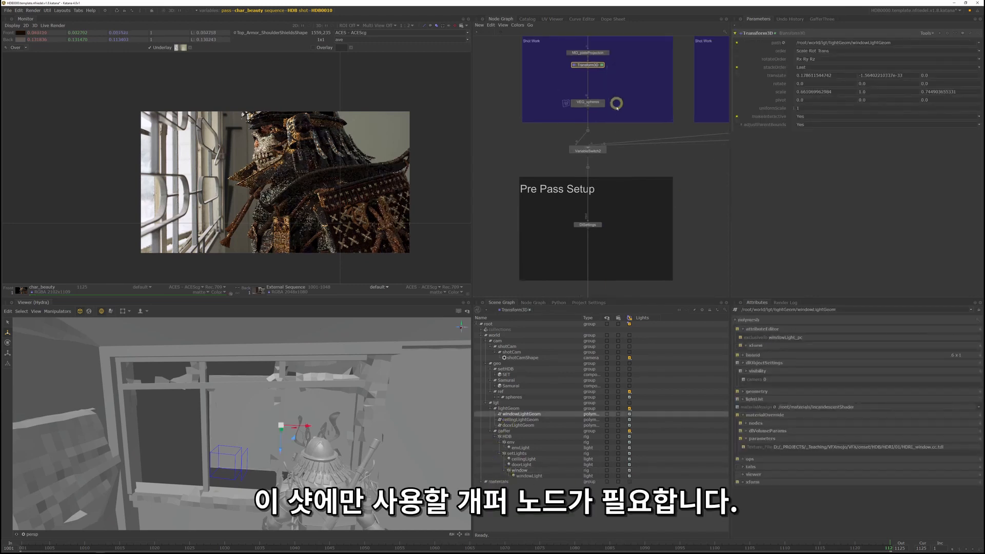
# Insert a GafferThree node below Transform3D in the HDB0010 Shot Work group
pyautogui.moveTo(615, 103); pyautogui.dragTo(626, 132, button='middle')
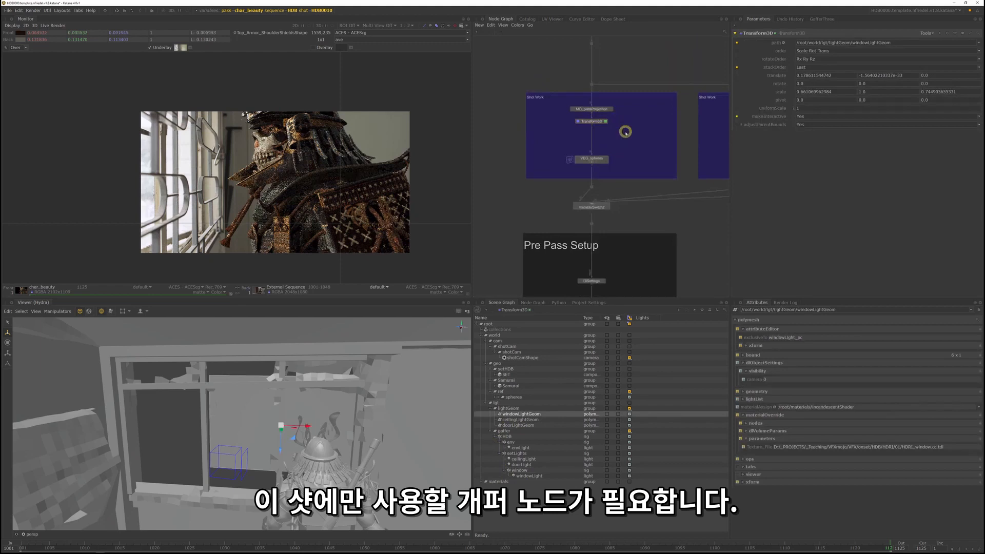
pyautogui.press('Tab')
pyautogui.write('gaffer')
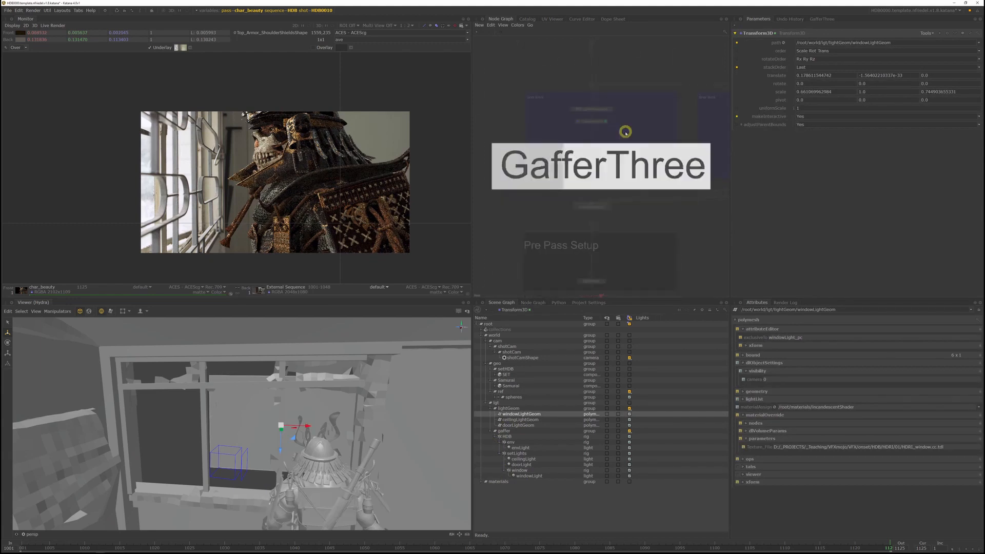
pyautogui.press('Return')
pyautogui.click(626, 132)
pyautogui.moveTo(625, 132); pyautogui.dragTo(593, 136)
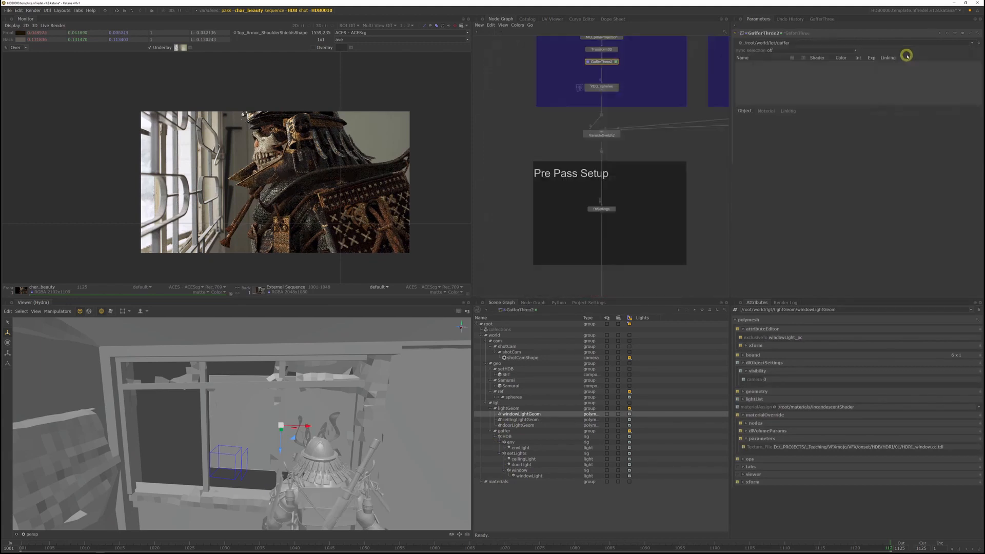
# Show the incoming scene in the shot gaffer and expand its light hierarchy
pyautogui.click(971, 34)
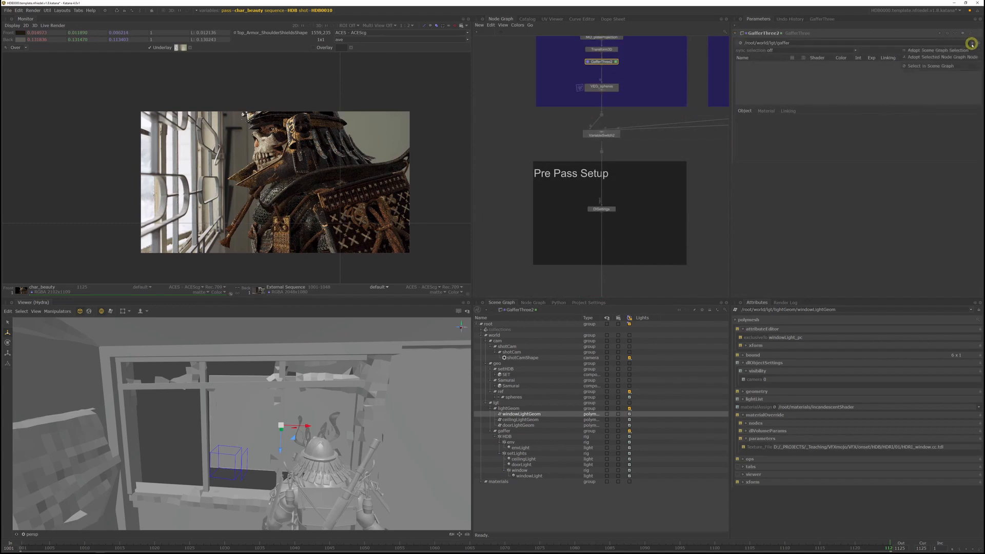
pyautogui.click(961, 52)
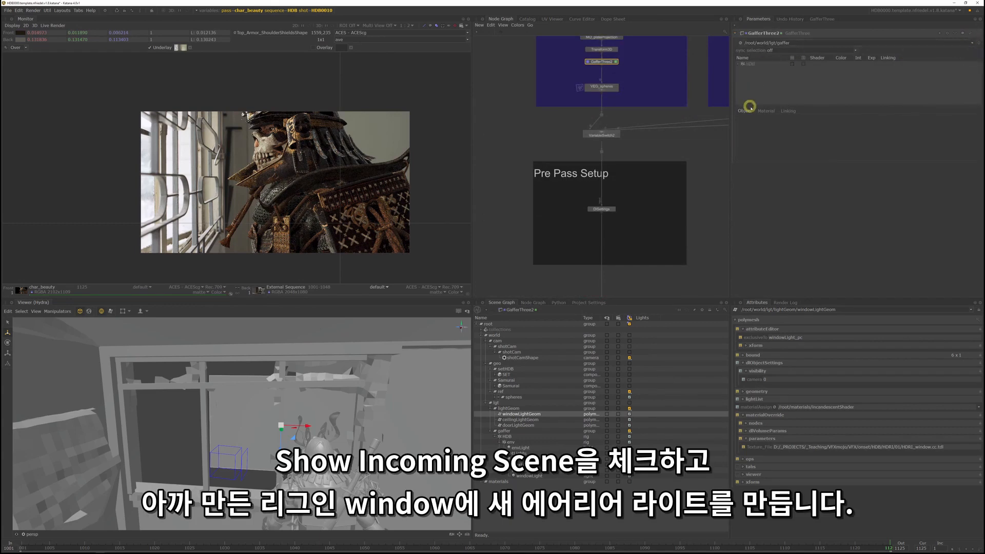
pyautogui.click(739, 65)
# Add an area light to the window rig in the shot gaffer and name it windowKick
pyautogui.click(767, 93)
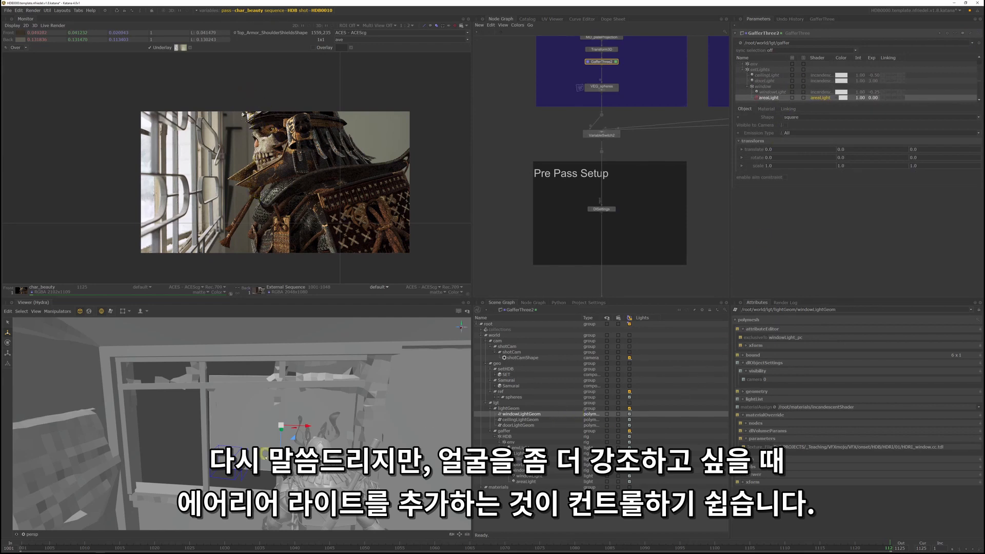
pyautogui.click(770, 98)
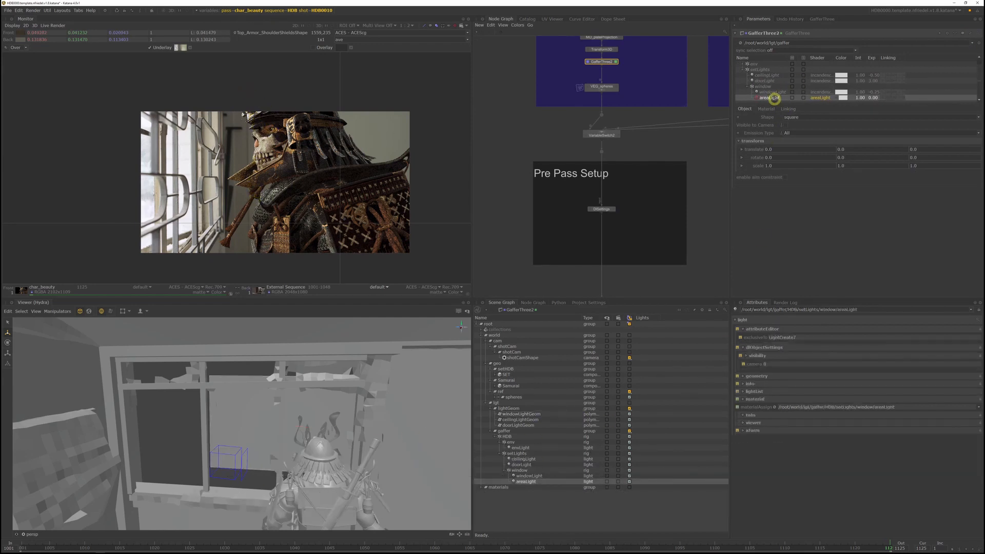
pyautogui.press('Return')
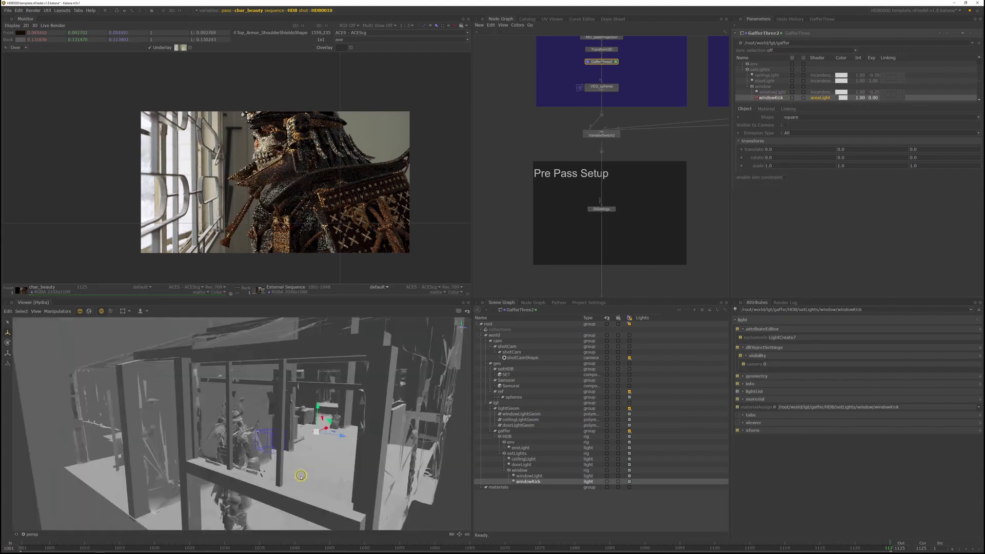
# Vertex-snap windowKick onto the samurai by the window and scale it uniformly to about 16.77
pyautogui.keyDown('alt'); pyautogui.moveTo(300, 474); pyautogui.dragTo(302, 477); pyautogui.keyUp('alt')
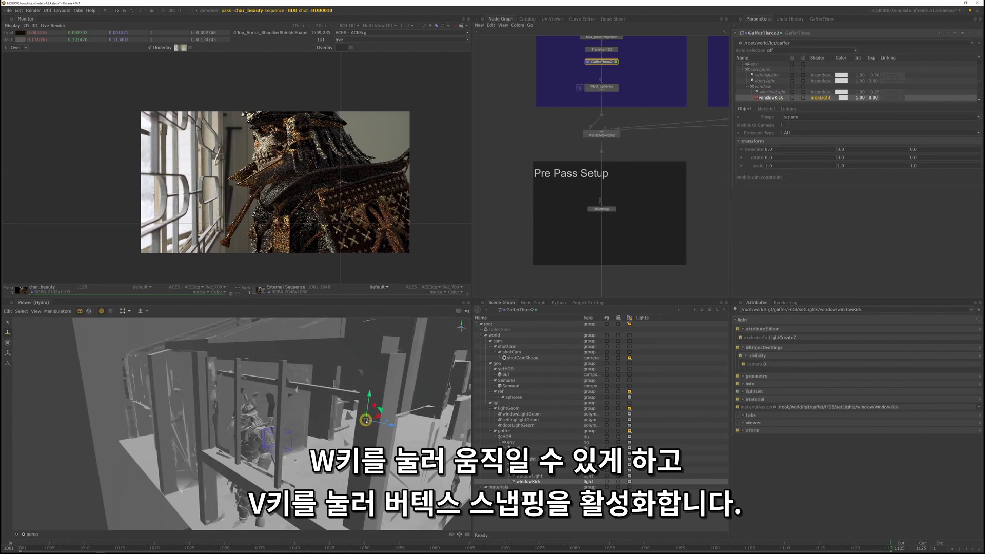
pyautogui.press('v')
pyautogui.moveTo(366, 420); pyautogui.dragTo(238, 440)
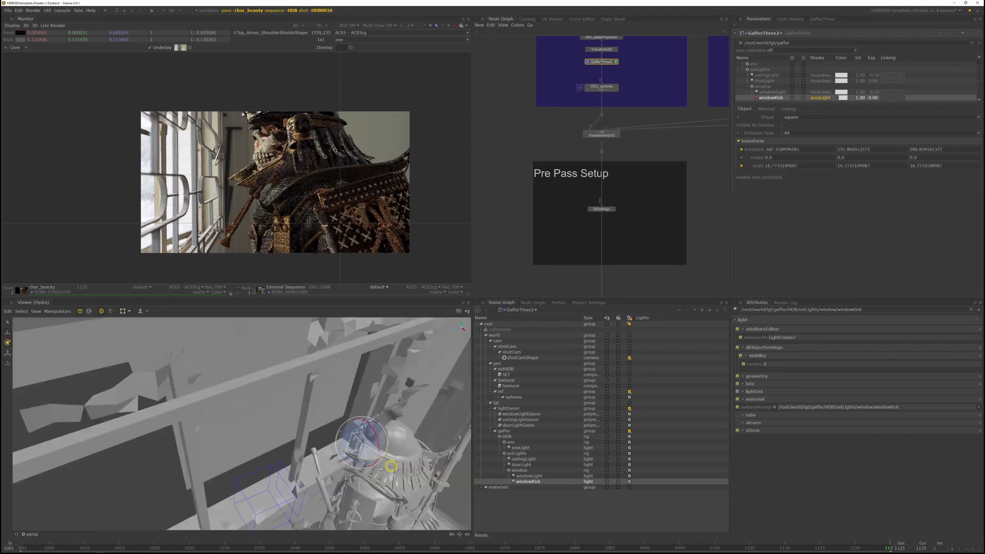
# Rotate windowKick to about 180, -87.46, -180 and move it beside the window frame in front of the samurai, to about -706 in X
pyautogui.moveTo(371, 459); pyautogui.dragTo(289, 394)
pyautogui.press('w')
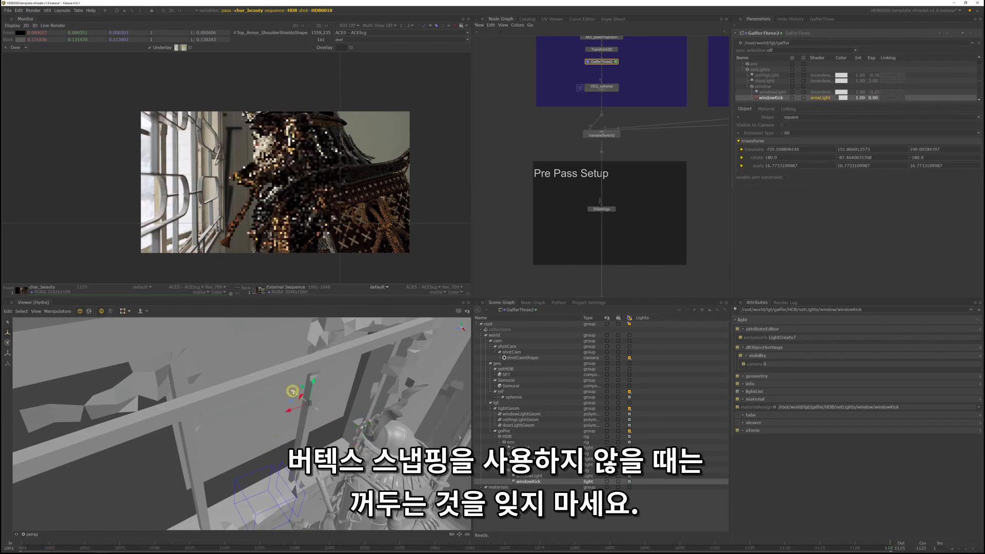
pyautogui.moveTo(315, 410)
pyautogui.mouseDown()
pyautogui.moveTo(319, 441)
pyautogui.moveTo(342, 431)
pyautogui.moveTo(317, 408)
pyautogui.mouseUp()
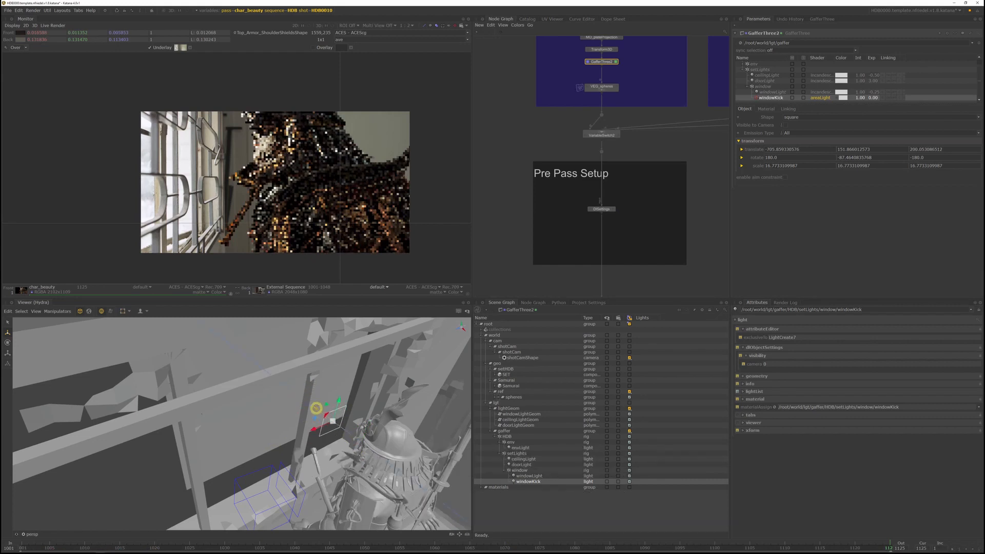
# Move windowKick slightly up along the window frame, to about 157.8 in Y, and set its exposure to 2
pyautogui.keyDown('alt'); pyautogui.moveTo(351, 456); pyautogui.dragTo(347, 443); pyautogui.keyUp('alt')
pyautogui.moveTo(340, 397); pyautogui.dragTo(341, 389)
pyautogui.keyDown('alt'); pyautogui.moveTo(340, 447); pyautogui.dragTo(362, 436); pyautogui.keyUp('alt')
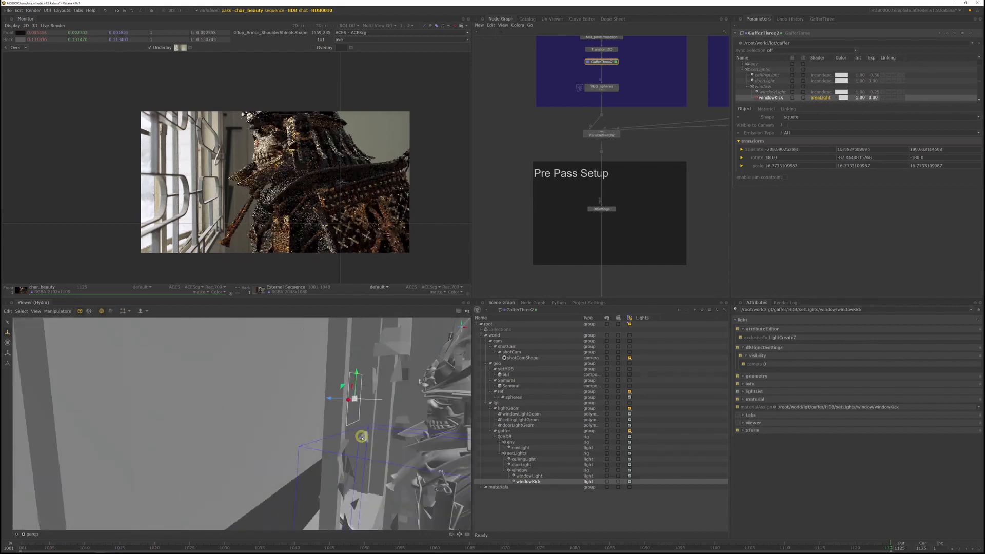
pyautogui.doubleClick(874, 98)
pyautogui.write('2')
pyautogui.press('Return')
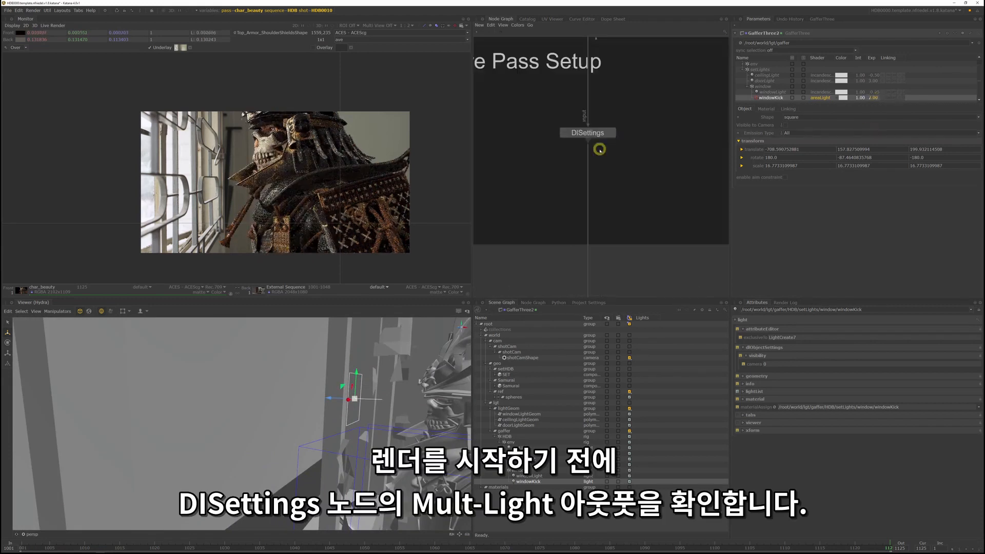
# Add the window rig to the Multi-Light outputs of the DISettings node so both window lights share one AOV
pyautogui.click(610, 133)
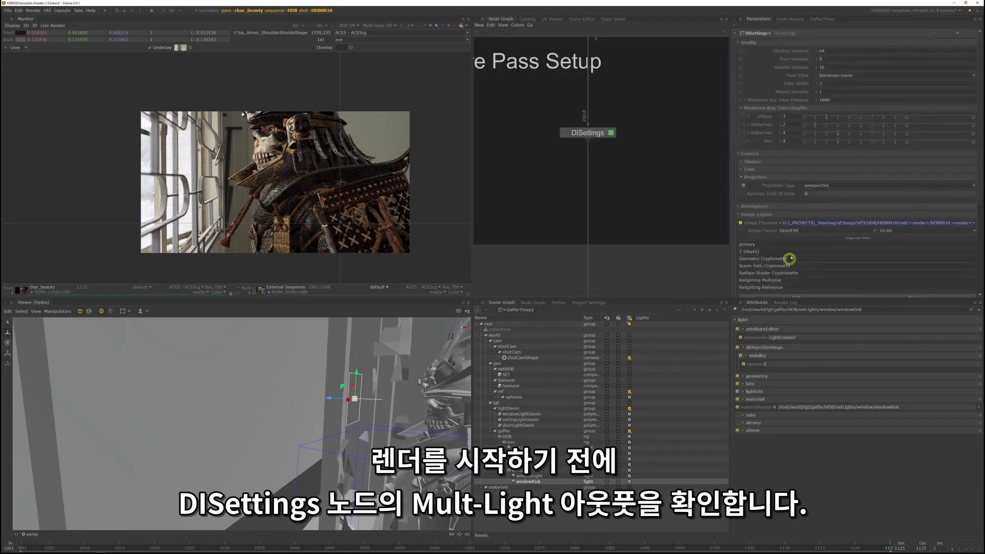
pyautogui.scroll(-5, 783, 199)
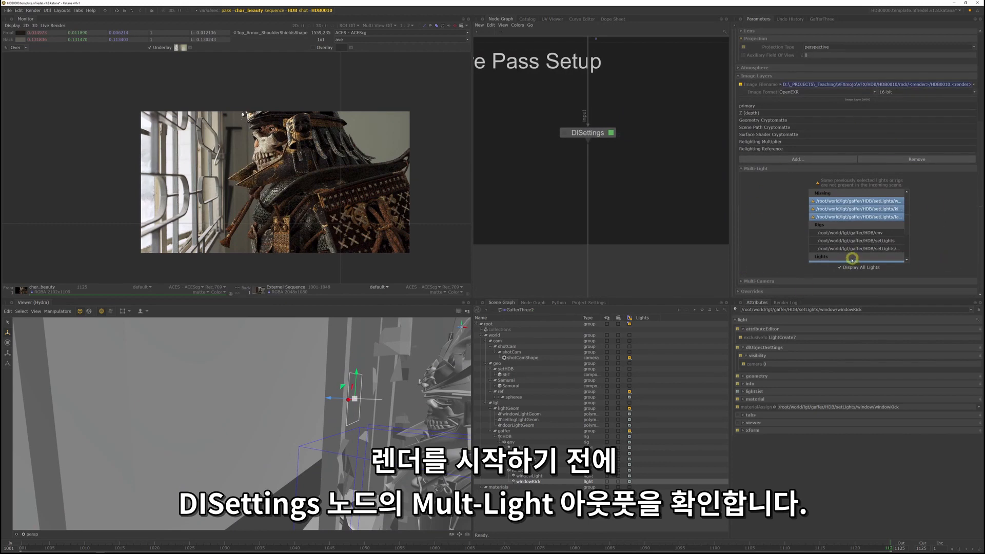
pyautogui.scroll(1, 848, 206)
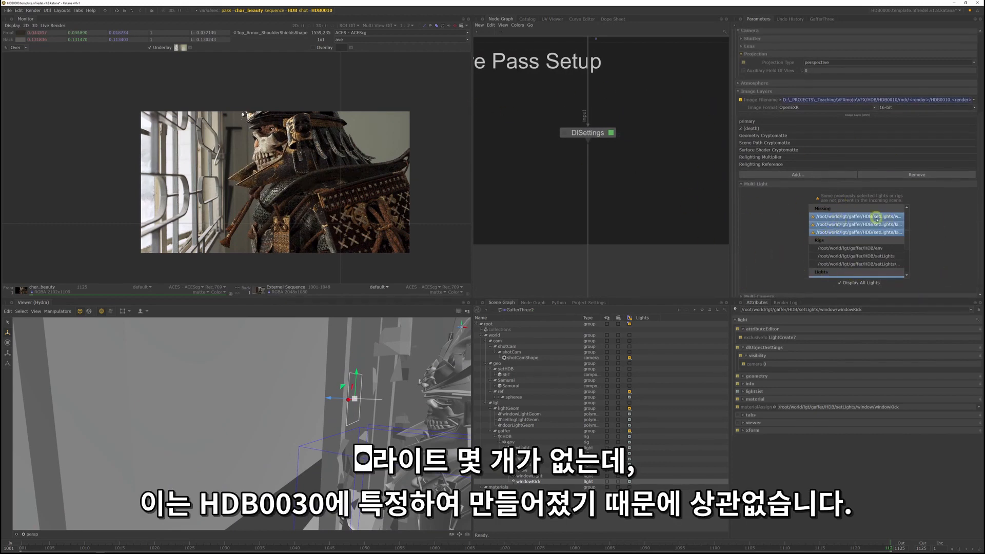
pyautogui.scroll(-1, 807, 245)
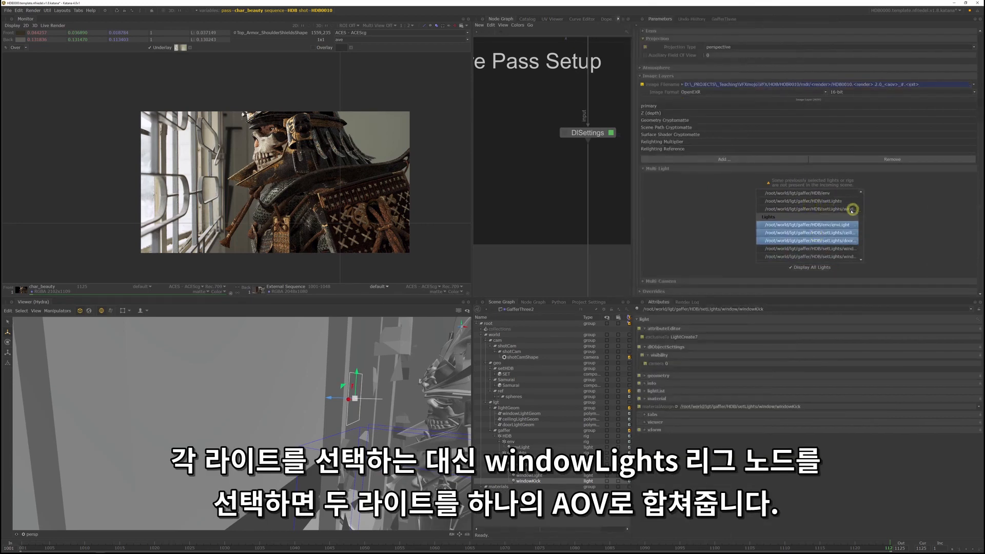
pyautogui.click(836, 210)
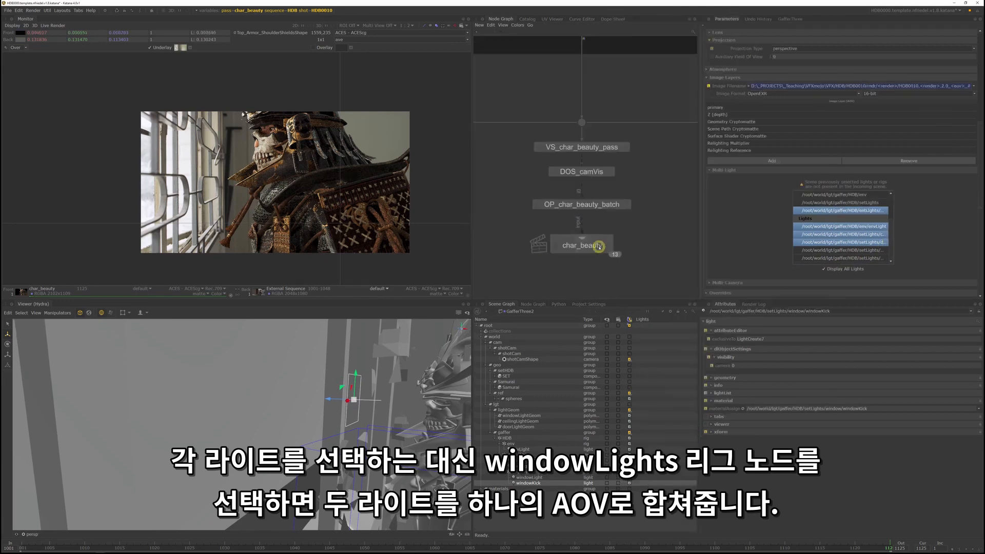
# Start a live render from the char_beauty node and set windowKick's exposure to 4
pyautogui.rightClick(595, 246)
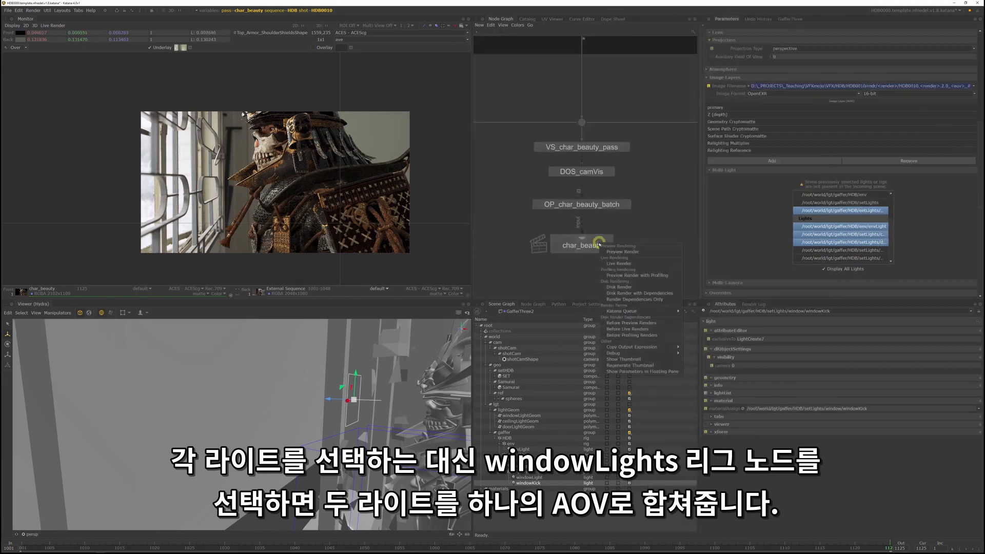
pyautogui.click(617, 263)
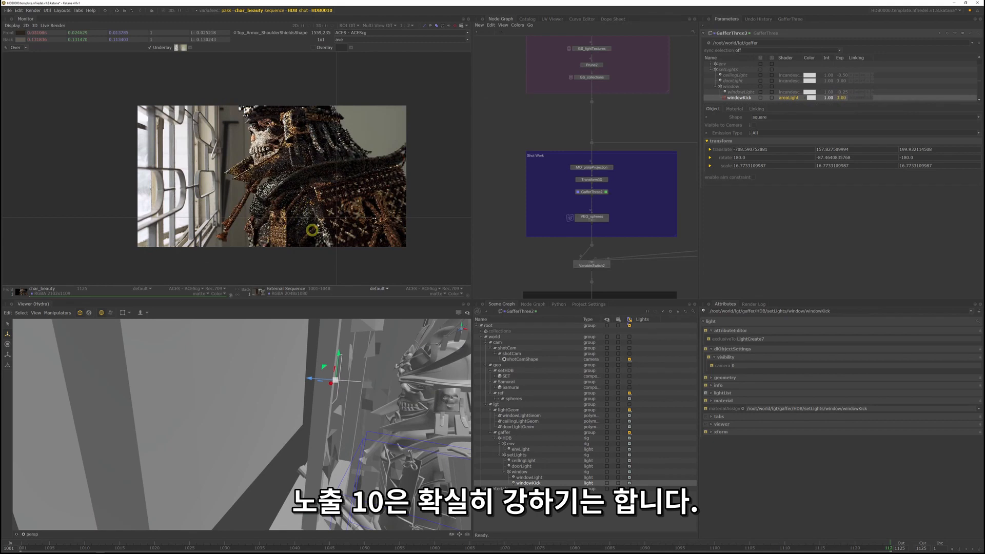
pyautogui.click(841, 97)
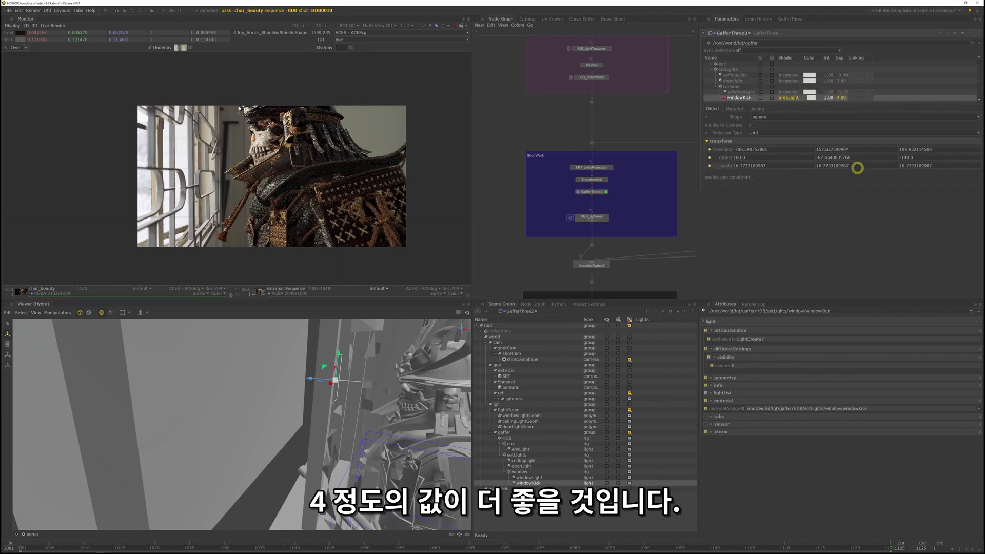
# Solo windowKick in the shot gaffer to check its contribution to the live render
pyautogui.click(765, 98)
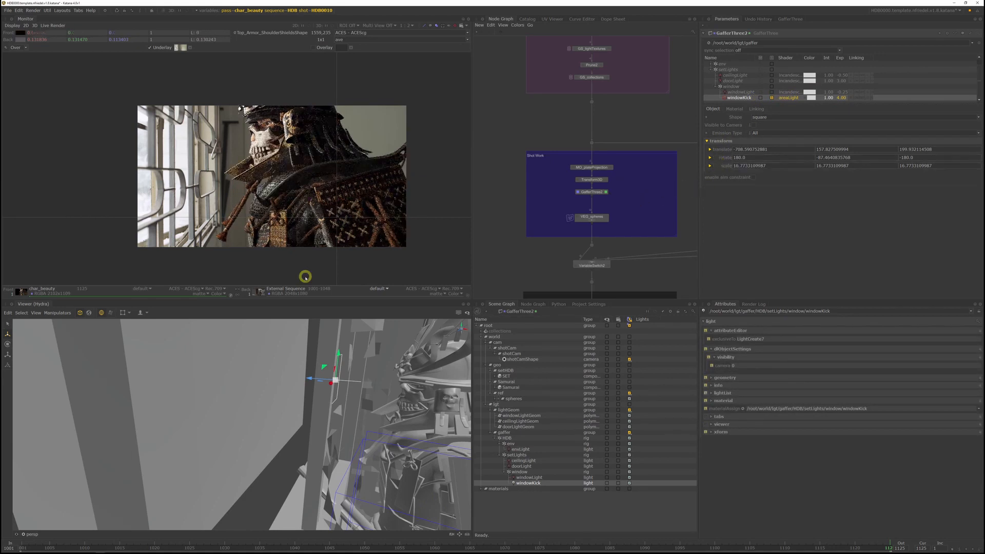
pyautogui.moveTo(306, 276); pyautogui.dragTo(299, 260, button='middle')
pyautogui.click(771, 98)
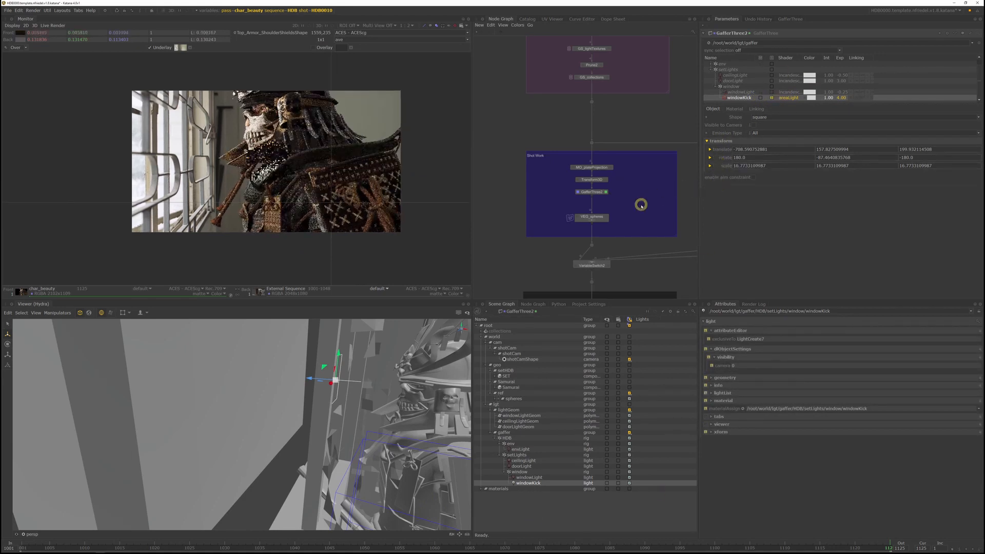
# Set windowKick's spread to 0.4 and exposure to 3.5, and raise the light slightly along the window frame
pyautogui.click(736, 109)
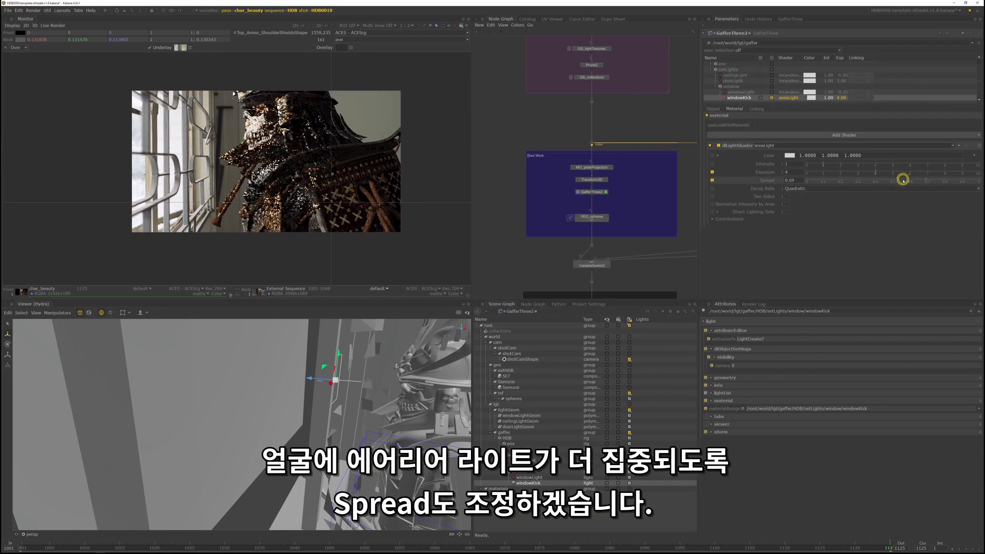
pyautogui.click(875, 179)
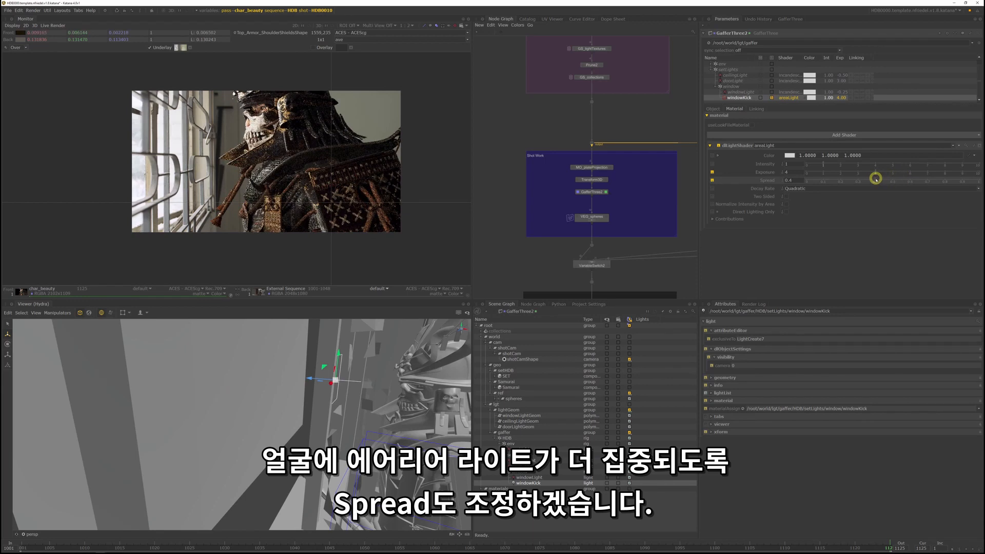
pyautogui.click(866, 172)
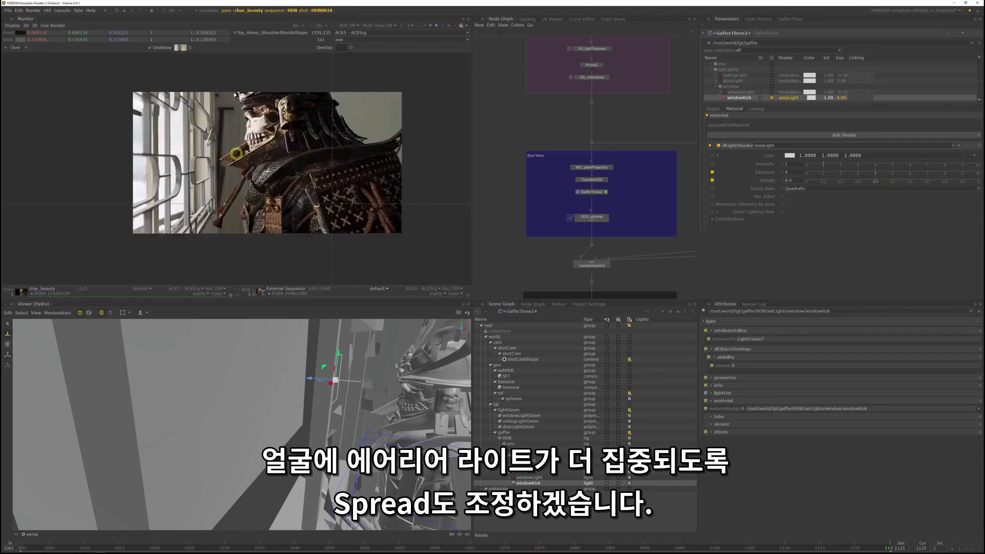
pyautogui.moveTo(338, 355); pyautogui.dragTo(340, 339)
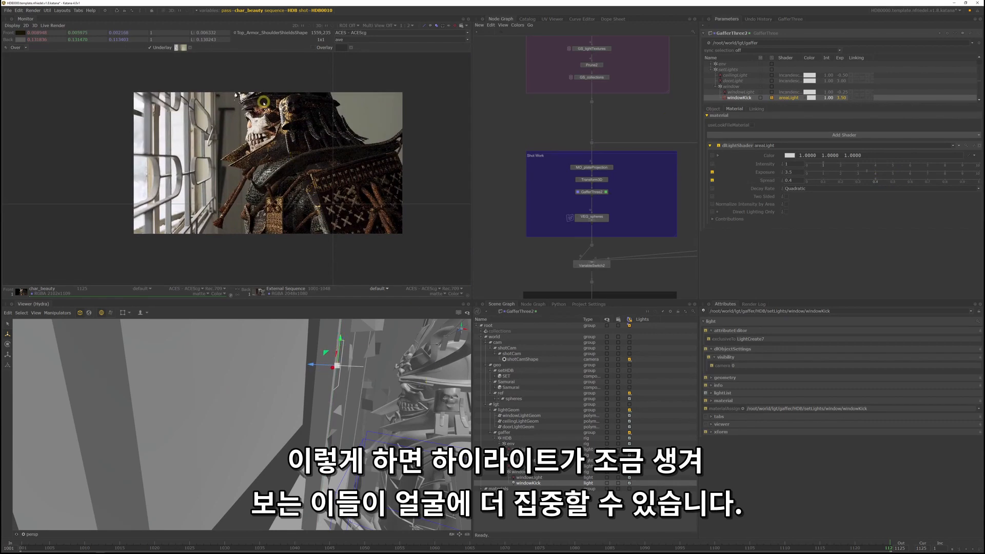
# Check the highlights on the samurai's face in the render, and scale windowKick slightly taller and narrower
pyautogui.scroll(1, 259, 109)
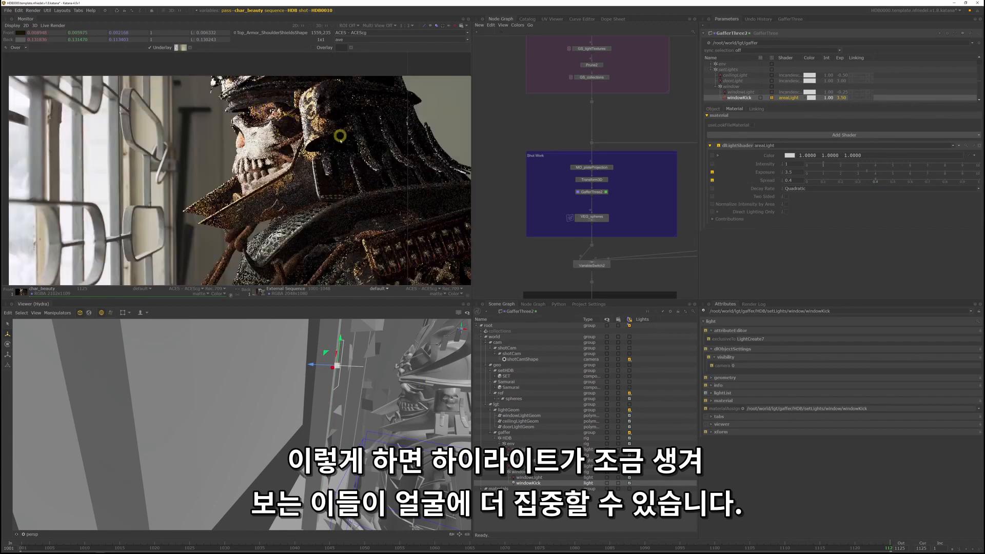
pyautogui.scroll(-2, 340, 139)
pyautogui.scroll(2, 337, 167)
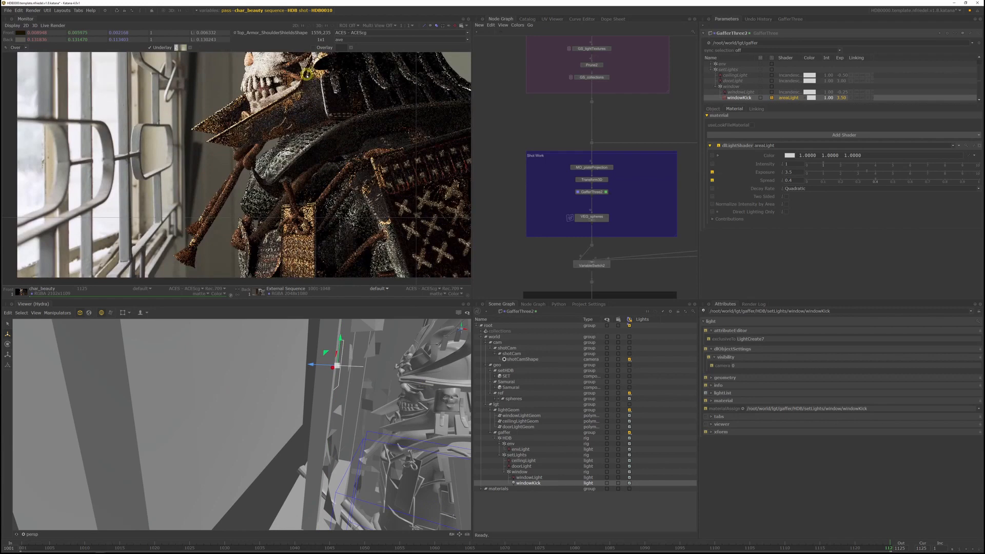
pyautogui.scroll(-2, 260, 116)
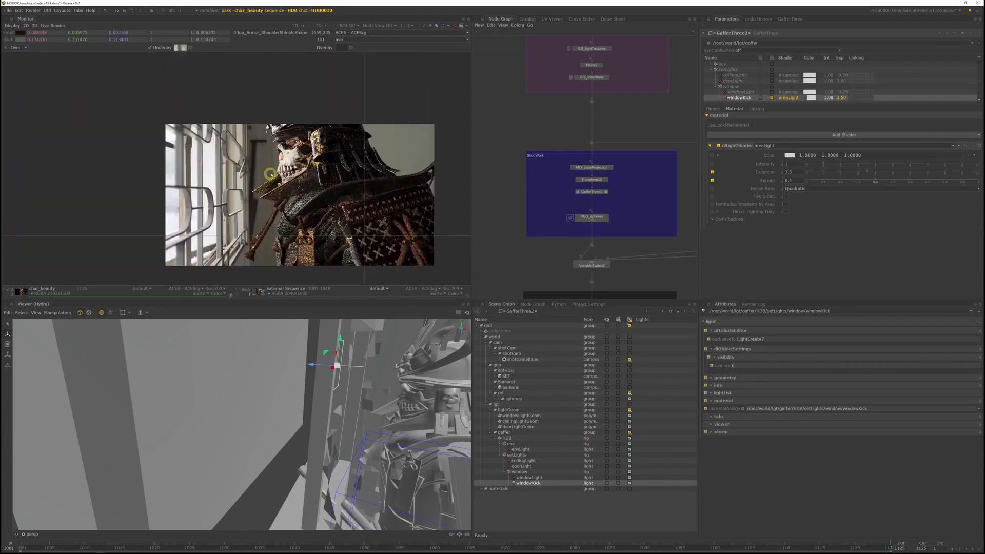
pyautogui.scroll(1, 272, 171)
pyautogui.scroll(-1, 363, 161)
pyautogui.keyDown('alt'); pyautogui.moveTo(371, 383); pyautogui.dragTo(237, 378); pyautogui.keyUp('alt')
pyautogui.press('r')
pyautogui.moveTo(328, 336); pyautogui.dragTo(330, 326)
pyautogui.moveTo(305, 366); pyautogui.dragTo(313, 365)
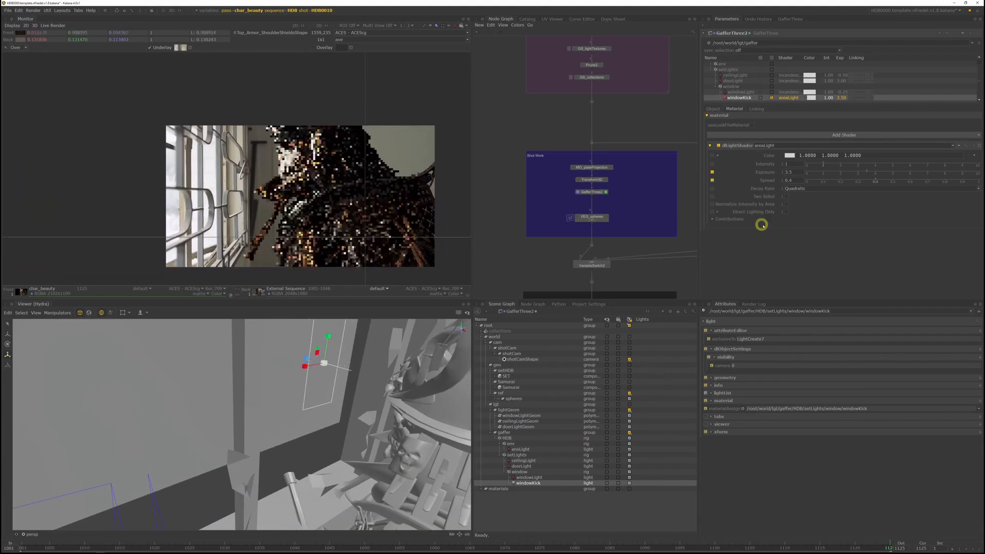
# Take windowKick out of solo and toggle its mute to compare the render with and without it
pyautogui.click(772, 97)
pyautogui.click(772, 97)
pyautogui.click(761, 98)
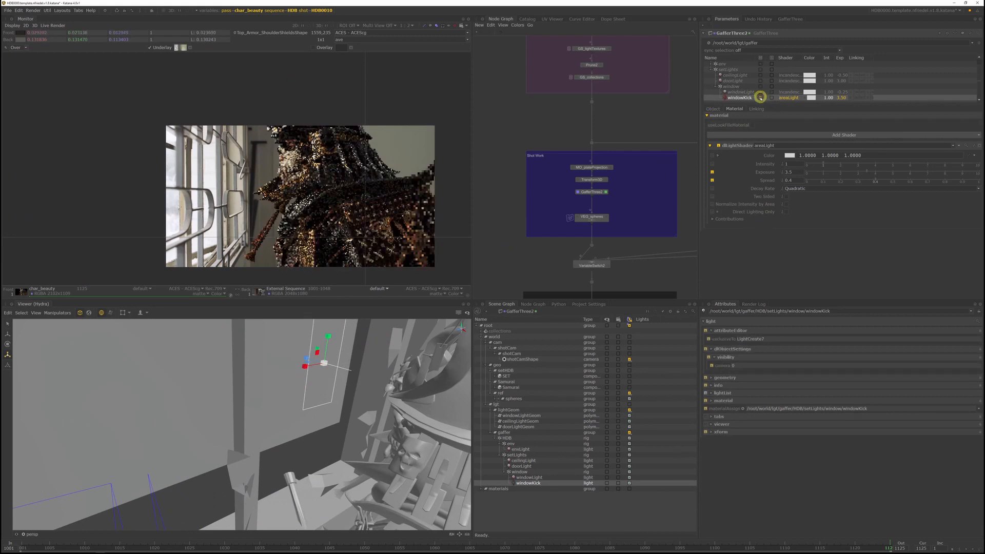
# Slide windowKick horizontally along the window, closer to the samurai, and check the rendered result
pyautogui.press('w')
pyautogui.moveTo(291, 373); pyautogui.dragTo(329, 361)
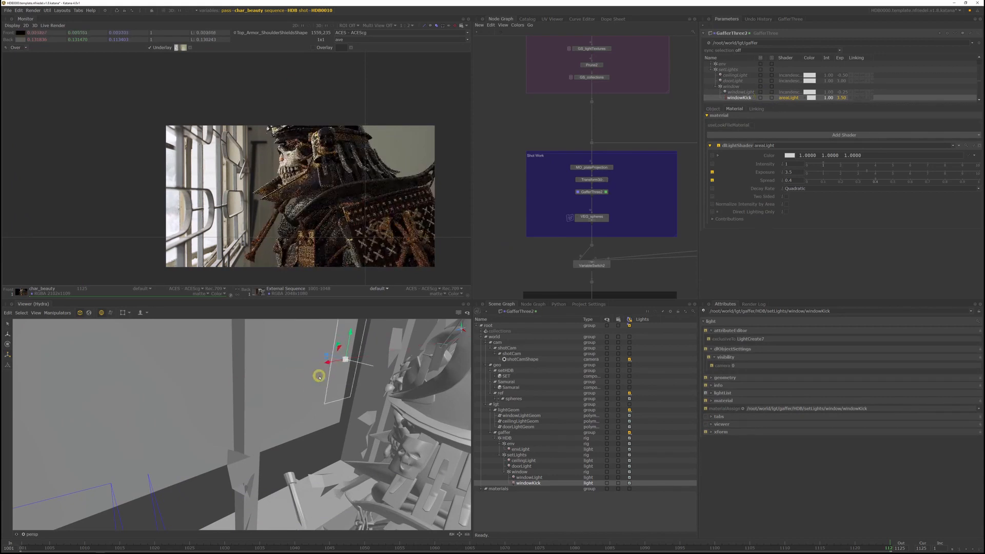
pyautogui.scroll(-1, 373, 189)
pyautogui.scroll(1, 375, 153)
pyautogui.moveTo(373, 137); pyautogui.dragTo(354, 162, button='middle')
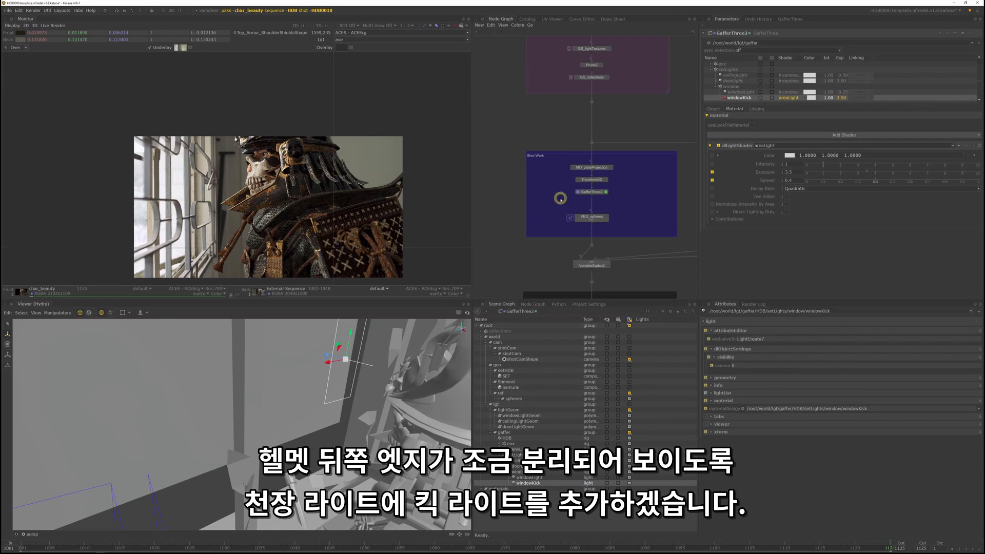
# Add a rig under setLights in the Sequence Setup gaffer and name it ceiling
pyautogui.scroll(-5, 625, 191)
pyautogui.scroll(2, 641, 201)
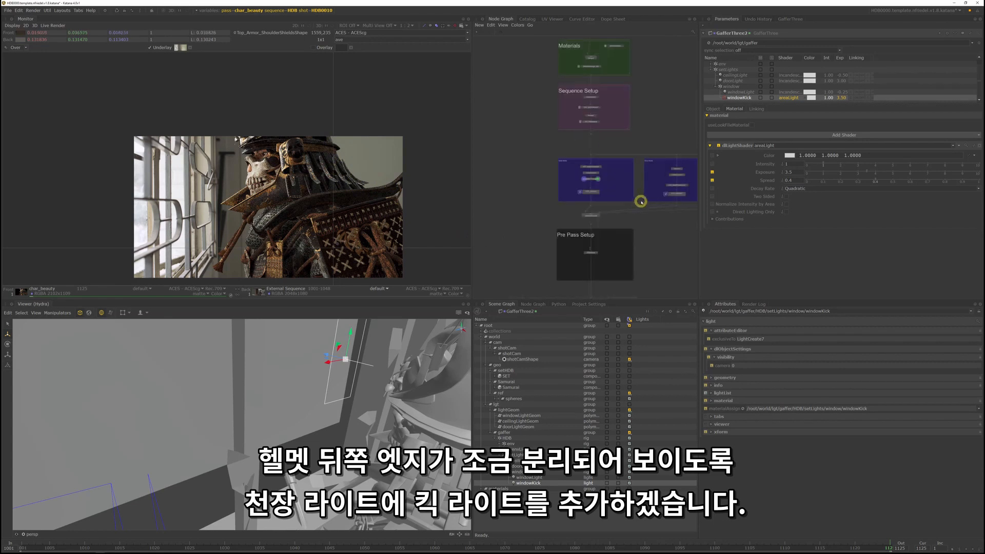
pyautogui.click(737, 70)
pyautogui.rightClick(737, 70)
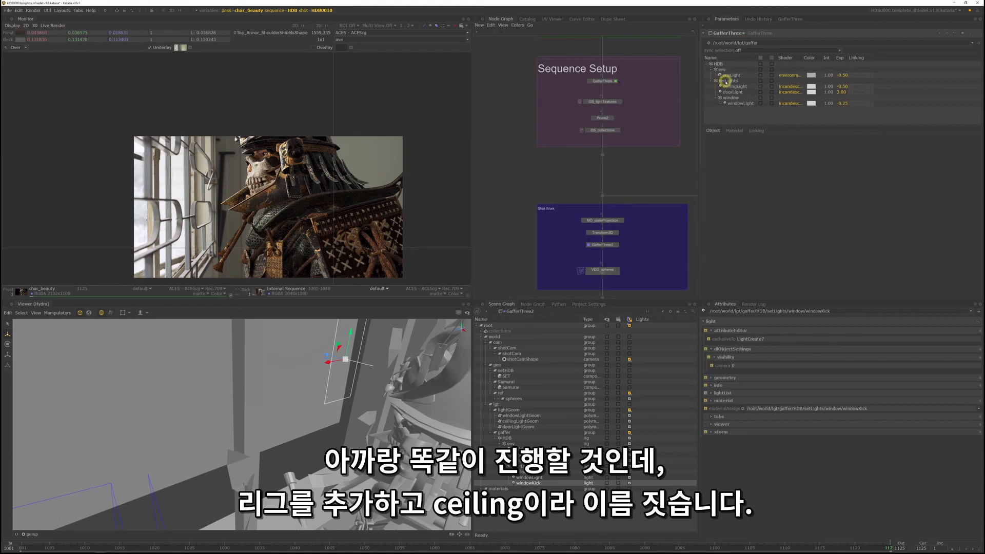
pyautogui.click(726, 81)
pyautogui.rightClick(726, 80)
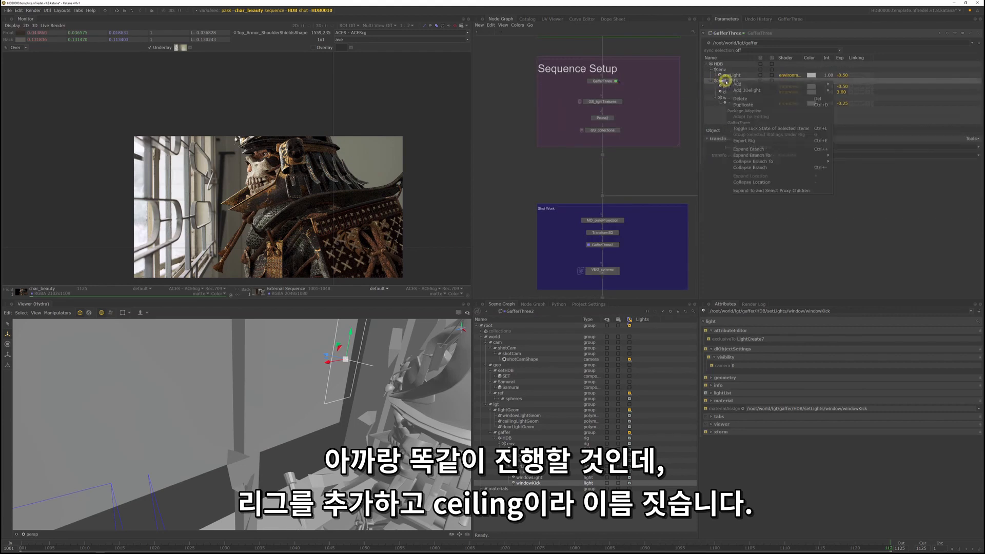
pyautogui.moveTo(827, 86)
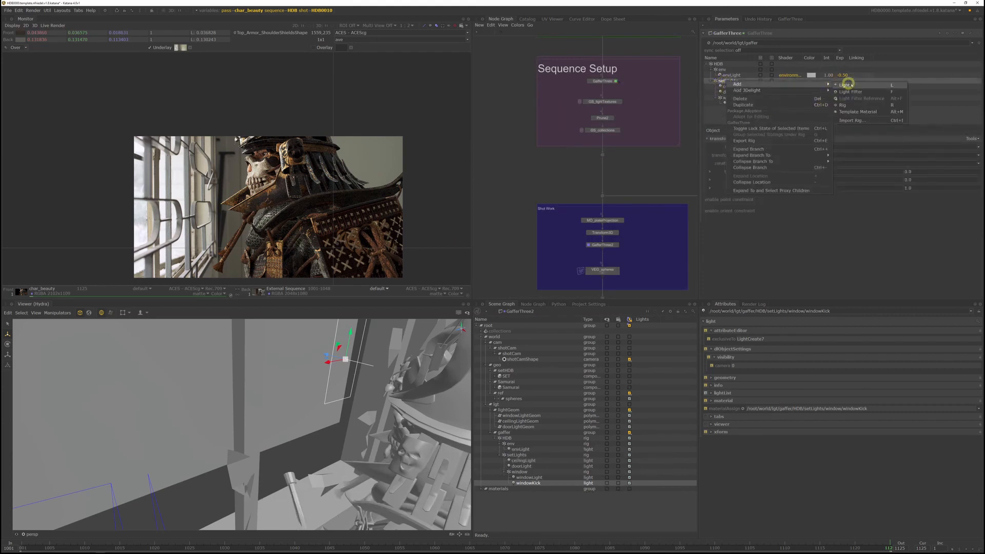
pyautogui.click(862, 105)
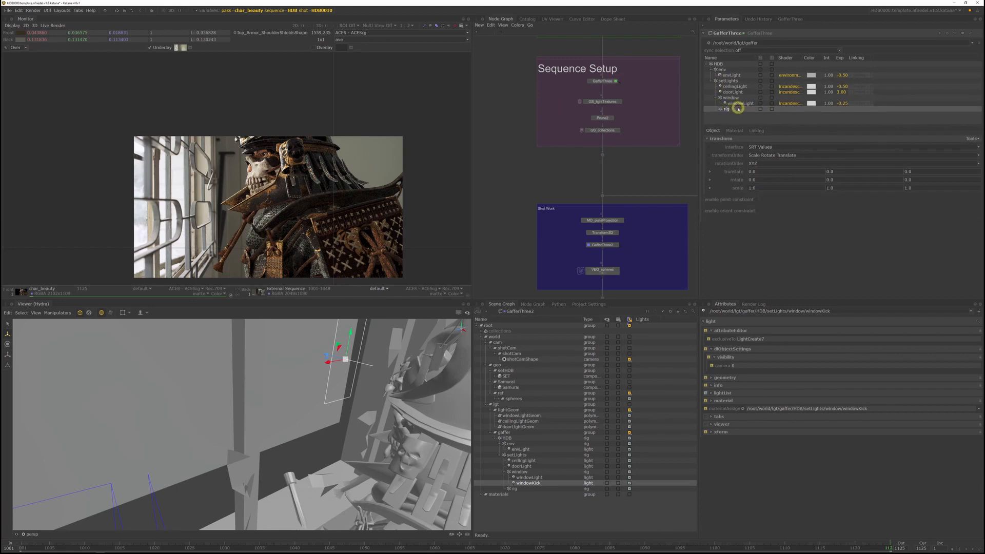
pyautogui.write('ceiling')
pyautogui.press('Return')
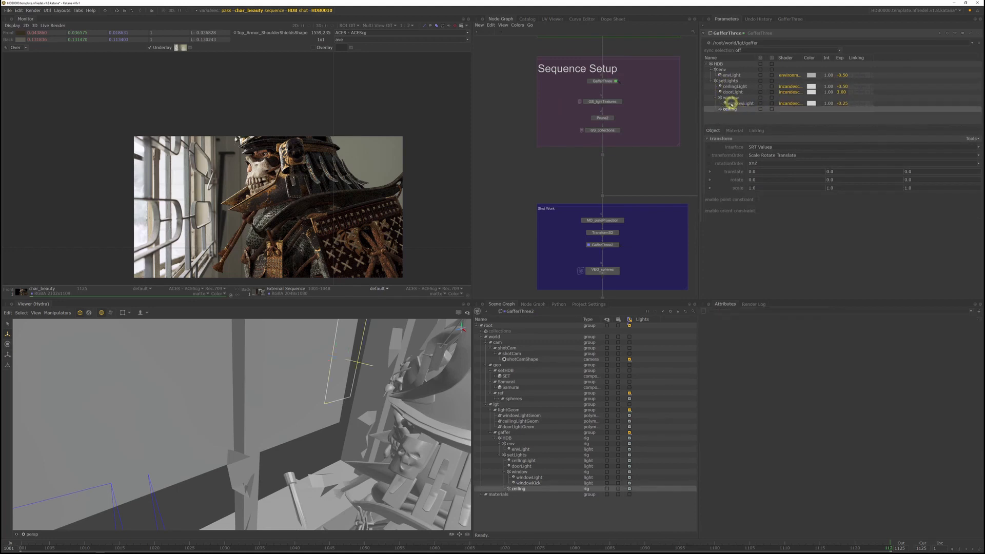
# Move ceilingLight into the ceiling rig
pyautogui.click(734, 86)
pyautogui.moveTo(733, 86); pyautogui.dragTo(741, 113)
pyautogui.click(731, 103)
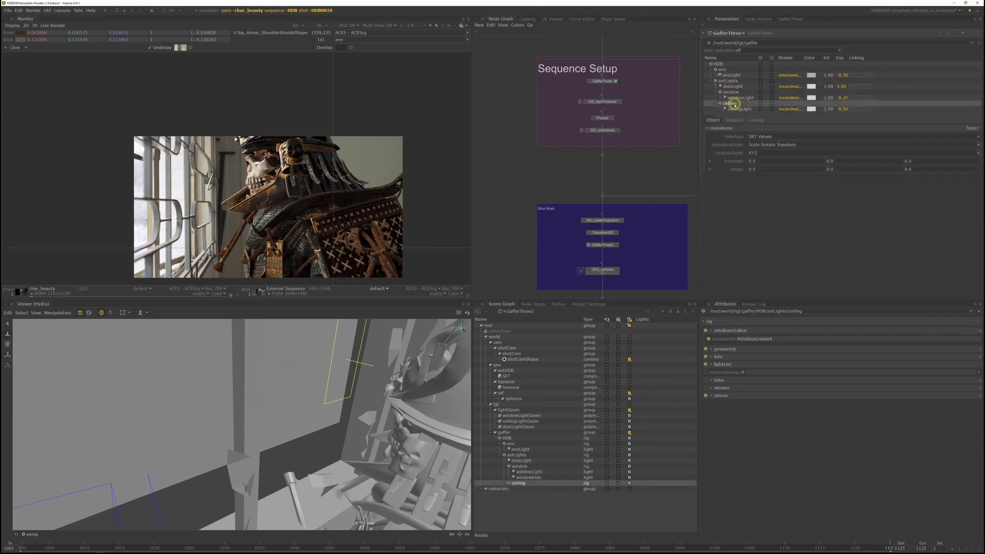
# Add an area light to the ceiling rig in the Shot Work gaffer, name it ceilingKick and select it in the scene graph
pyautogui.moveTo(638, 148); pyautogui.dragTo(620, 117, button='middle')
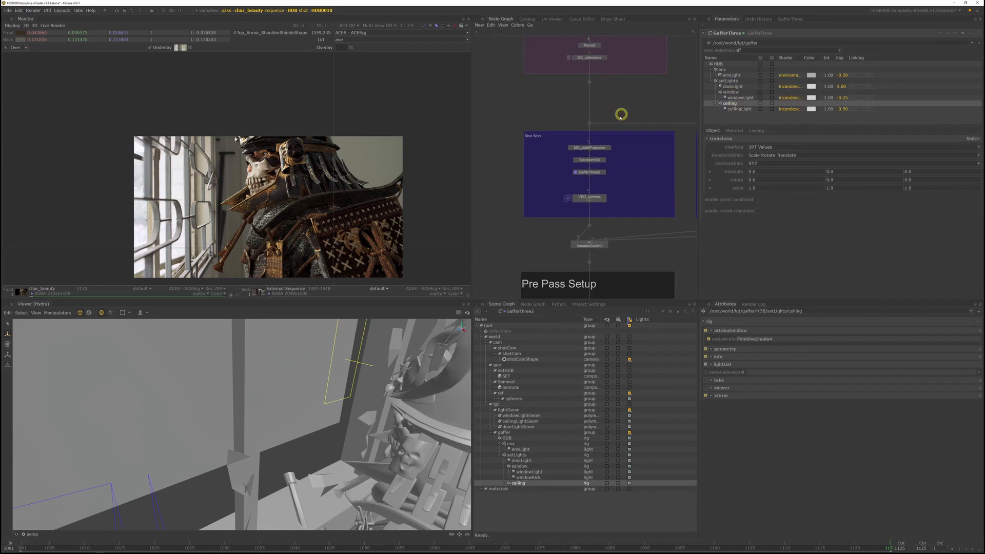
pyautogui.click(604, 171)
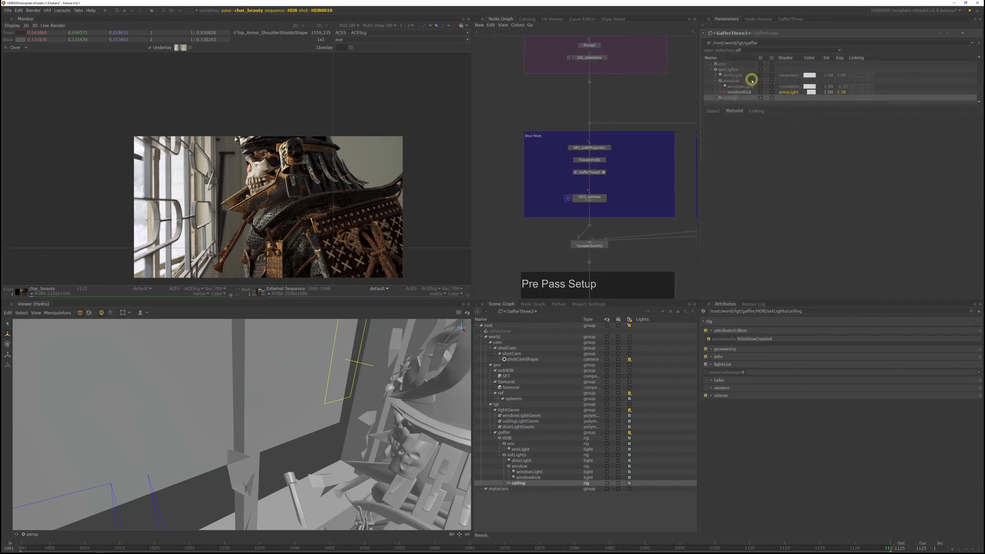
pyautogui.click(718, 98)
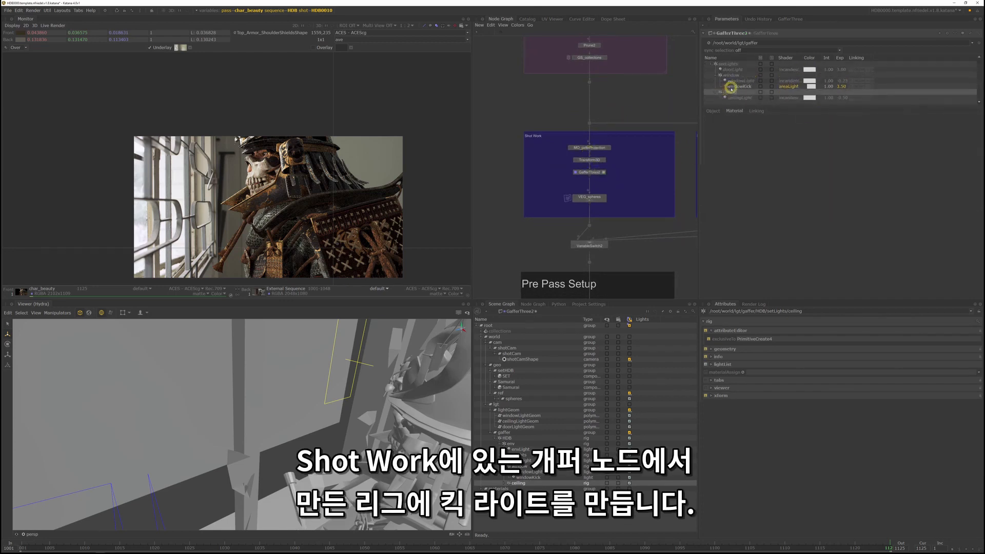
pyautogui.rightClick(732, 93)
pyautogui.moveTo(764, 99)
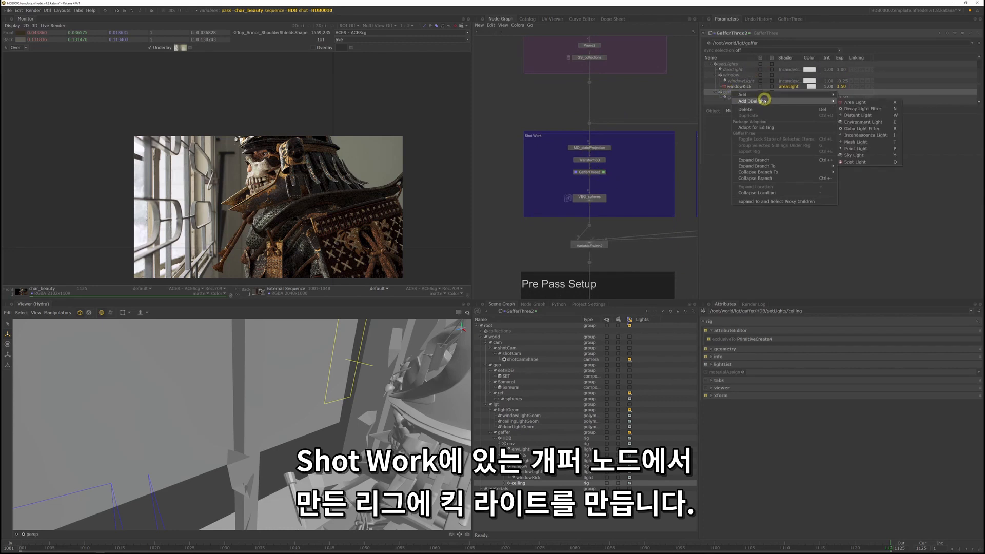
pyautogui.click(878, 108)
pyautogui.doubleClick(737, 98)
pyautogui.write('ceilingKick')
pyautogui.press('Return')
pyautogui.click(525, 494)
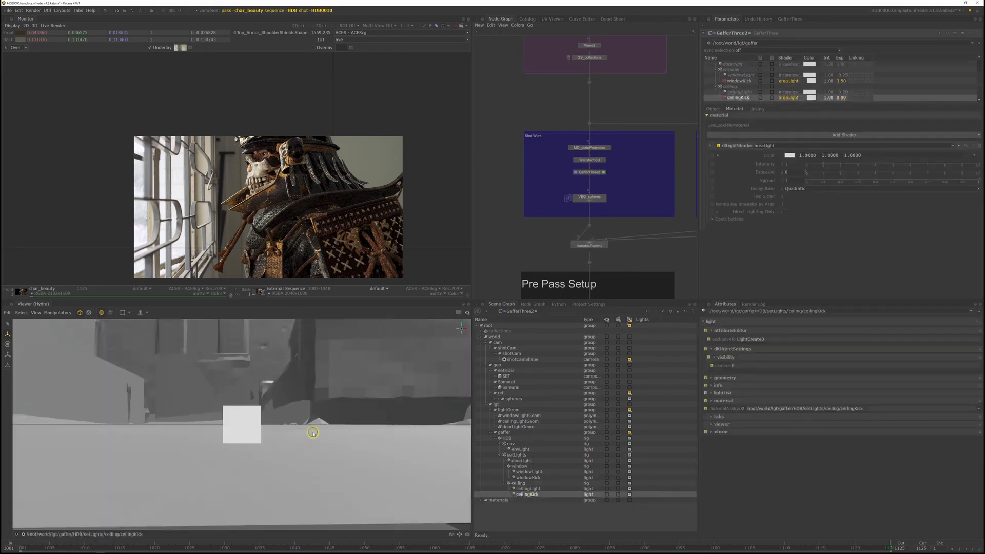
# Aim ceilingKick at the samurai from behind while looking through it, and set its exposure to 10
pyautogui.keyDown('alt'); pyautogui.moveTo(312, 431); pyautogui.dragTo(265, 359); pyautogui.keyUp('alt')
pyautogui.click(266, 359)
pyautogui.press('f')
pyautogui.click(522, 359)
pyautogui.press('f')
pyautogui.keyDown('alt'); pyautogui.moveTo(312, 438); pyautogui.dragTo(328, 436); pyautogui.keyUp('alt')
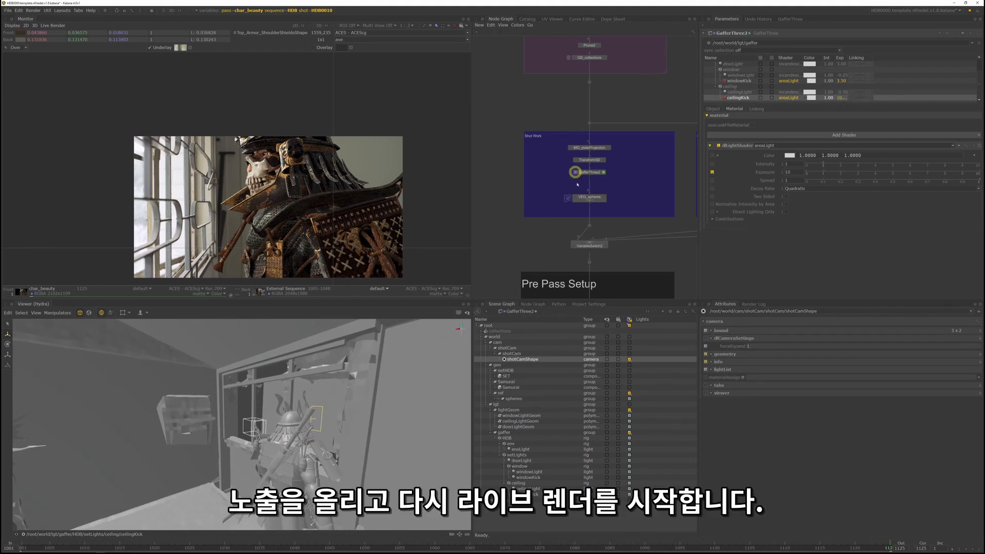
# Start a live render from the char_beauty render node
pyautogui.moveTo(596, 234); pyautogui.dragTo(594, 67, button='middle')
pyautogui.moveTo(556, 203)
pyautogui.mouseDown(button='middle')
pyautogui.moveTo(578, 39)
pyautogui.moveTo(550, 202)
pyautogui.moveTo(530, 212)
pyautogui.mouseUp(button='middle')
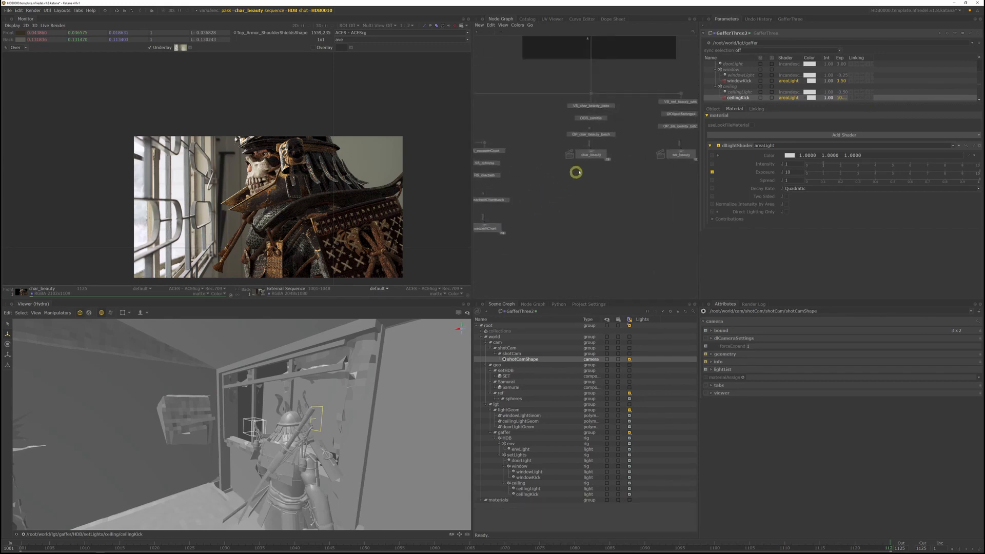
pyautogui.rightClick(594, 156)
pyautogui.click(604, 176)
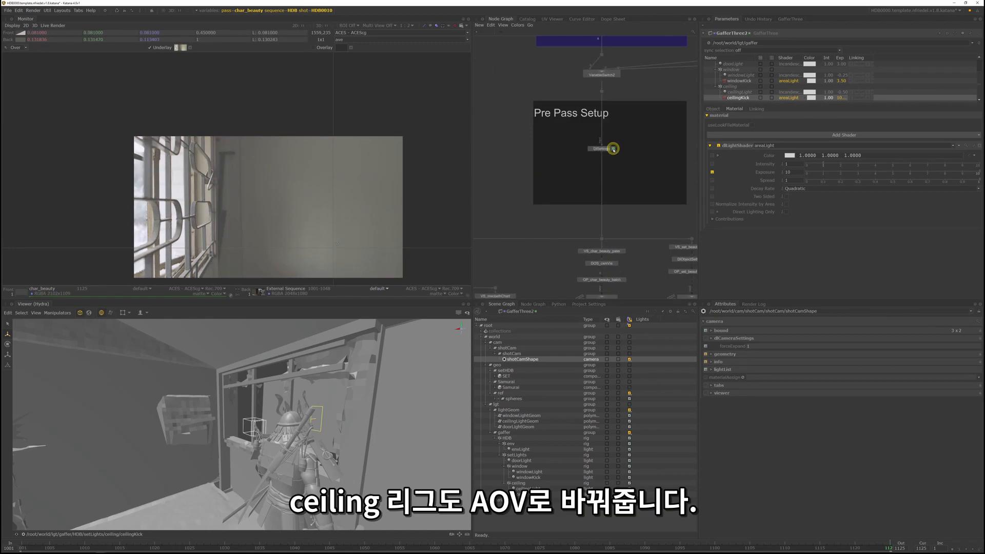
# Add the ceiling rig to the Multi Light outputs of the DlSettings node in Pre Pass Setup so it renders as an AOV
pyautogui.click(614, 148)
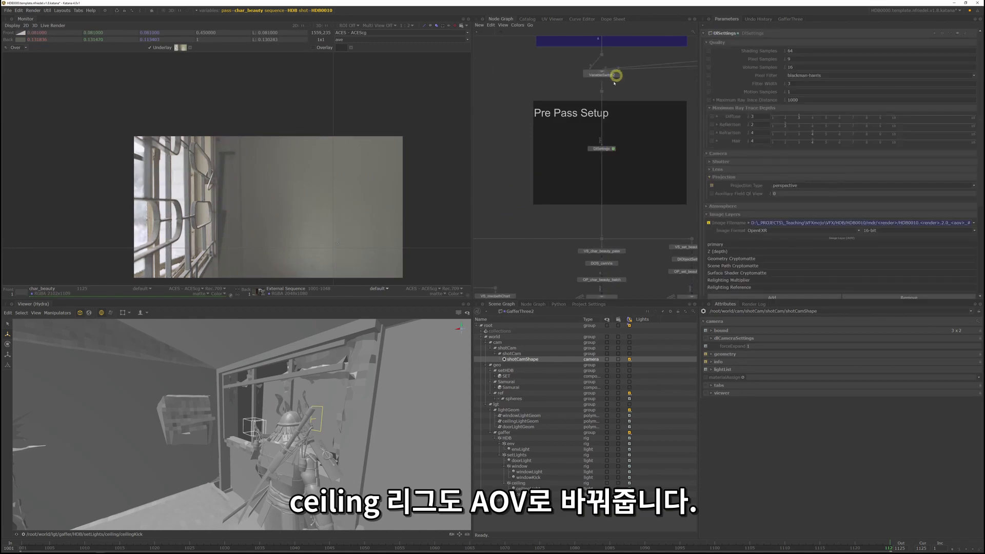
pyautogui.scroll(-5, 710, 179)
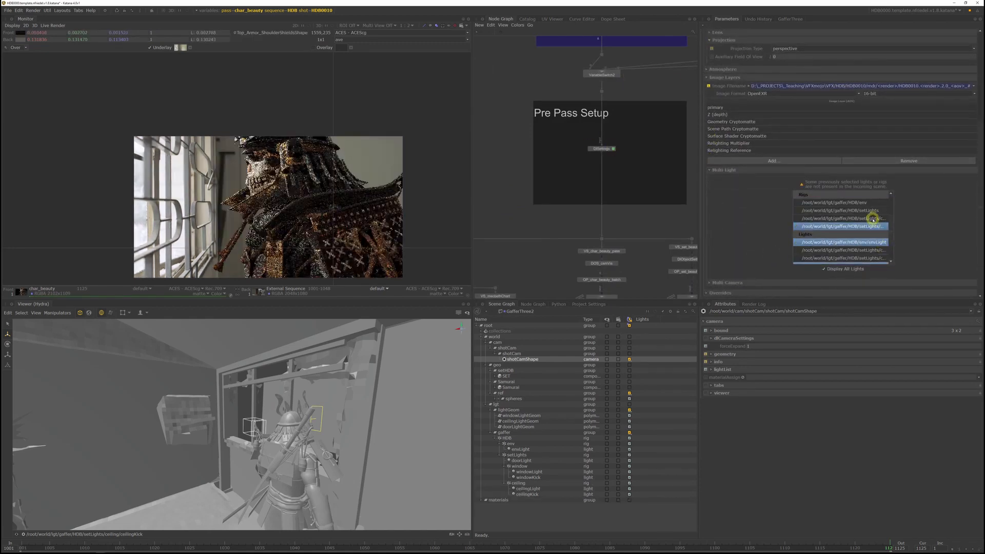
pyautogui.keyDown('ctrl'); pyautogui.click(873, 219); pyautogui.keyUp('ctrl')
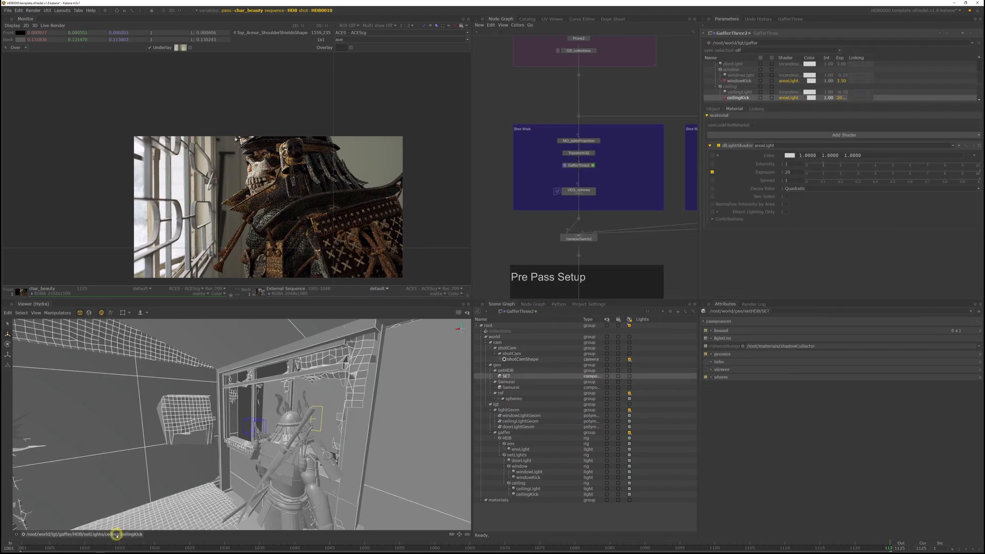
# Switch the viewer to the persp camera, select ceilingKick and scale it up
pyautogui.click(116, 534)
pyautogui.click(37, 511)
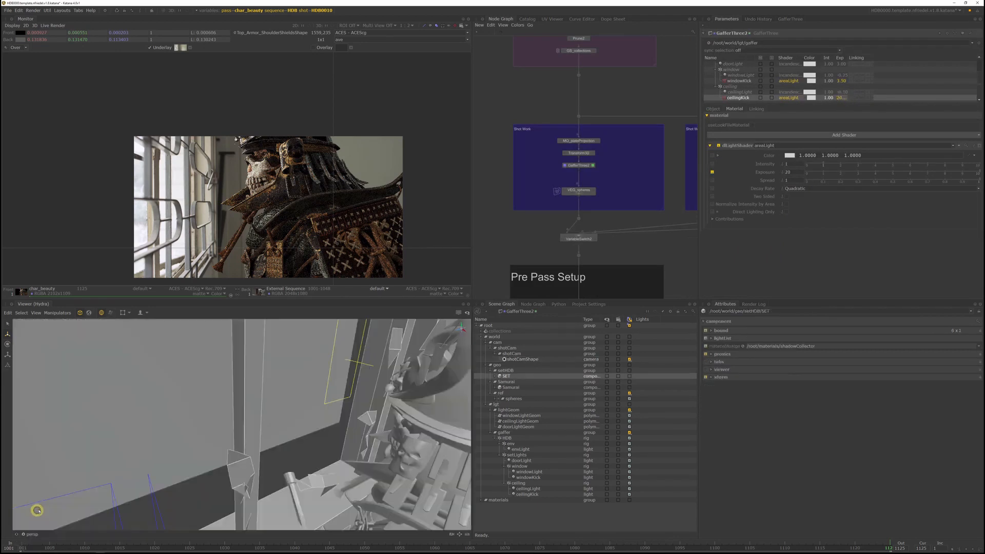
pyautogui.keyDown('alt'); pyautogui.moveTo(366, 442); pyautogui.dragTo(109, 474); pyautogui.keyUp('alt')
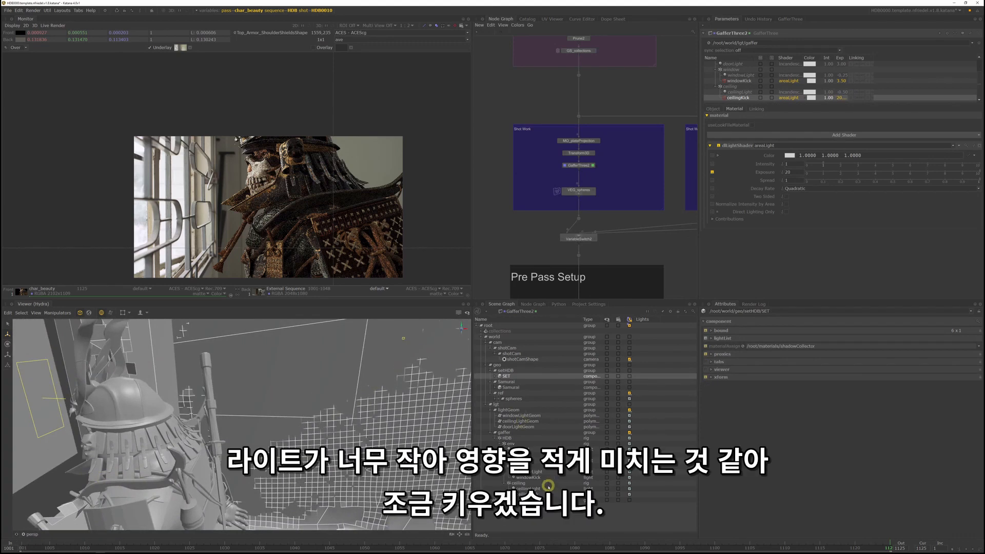
pyautogui.click(403, 338)
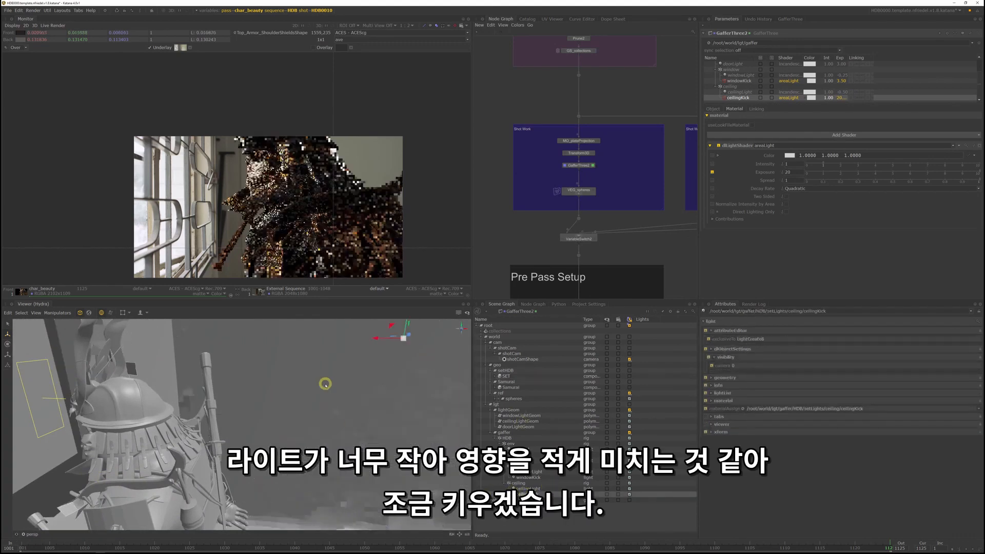
pyautogui.moveTo(404, 339); pyautogui.dragTo(458, 335)
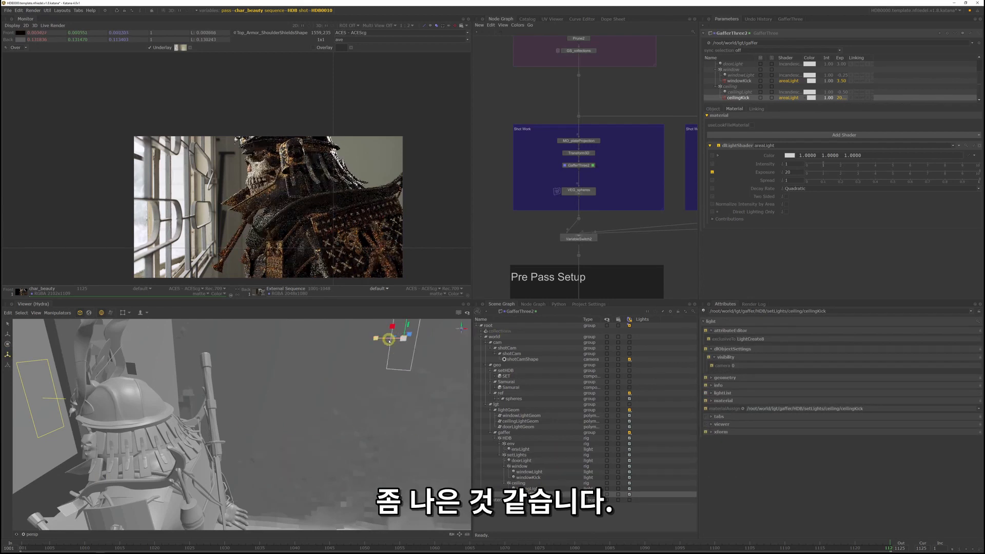
# Rotate ceilingKick slightly to adjust its aim toward the samurai's back
pyautogui.keyDown('alt'); pyautogui.moveTo(389, 339); pyautogui.dragTo(242, 391); pyautogui.keyUp('alt')
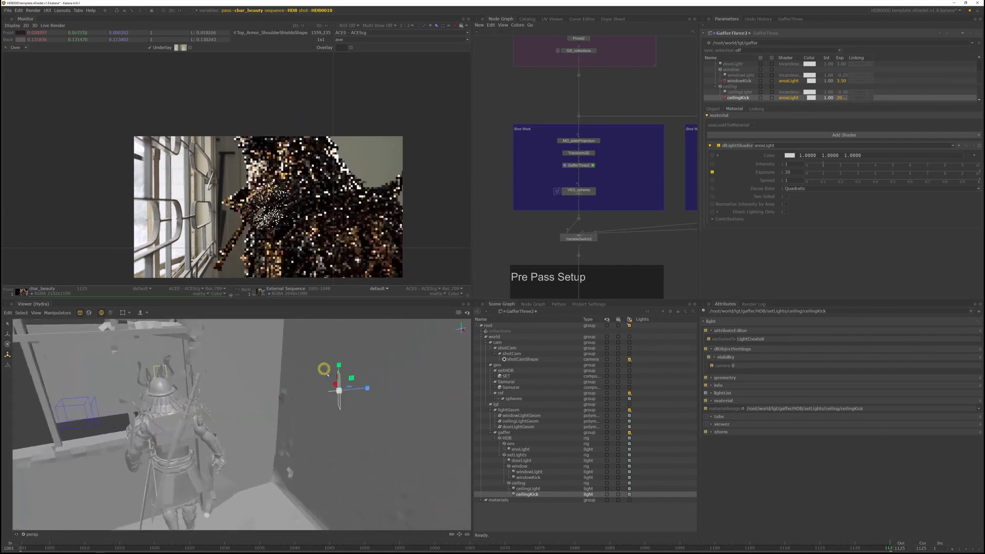
pyautogui.press('e')
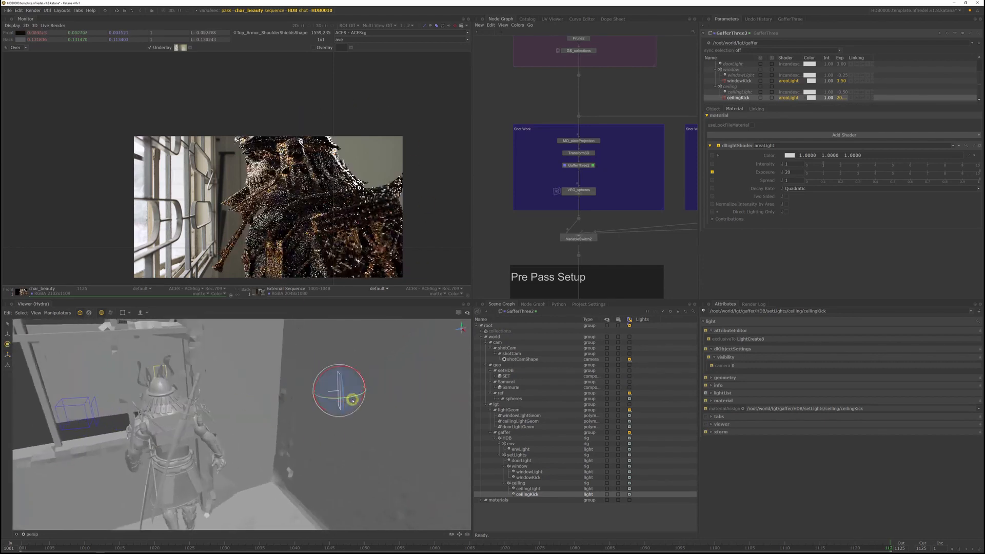
pyautogui.moveTo(349, 399); pyautogui.dragTo(345, 399)
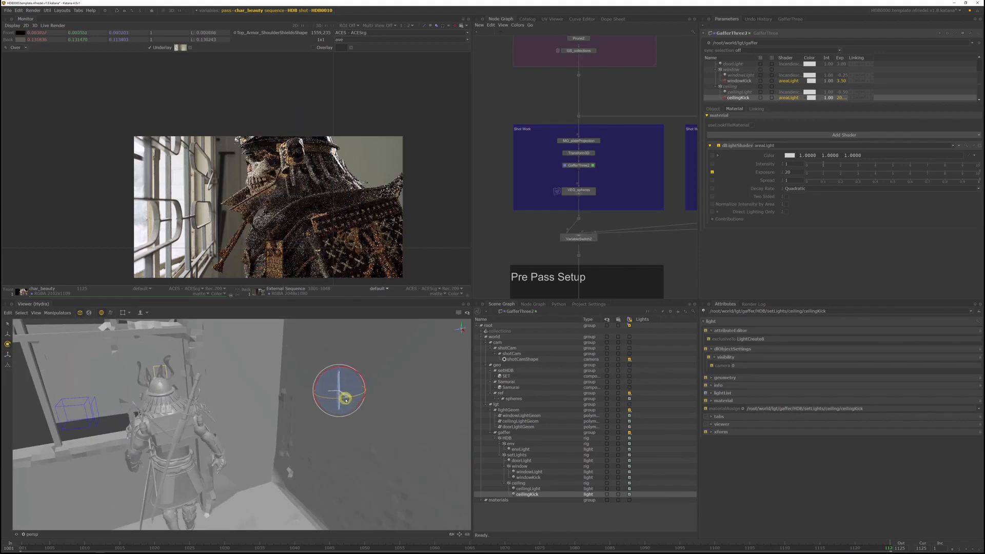
# Set ceilingKick's exposure to 6 and display the ceiling rig's light pass in the render
pyautogui.doubleClick(845, 99)
pyautogui.write('5')
pyautogui.press('Return')
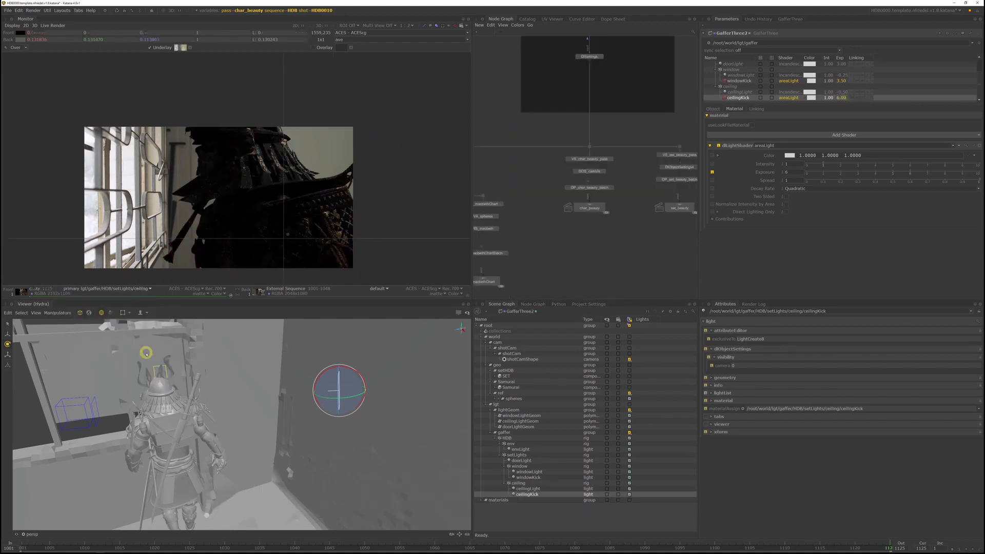
# Examine the ceiling light pass around the back edge of the helmet and compare it with the other render outputs
pyautogui.scroll(2, 277, 166)
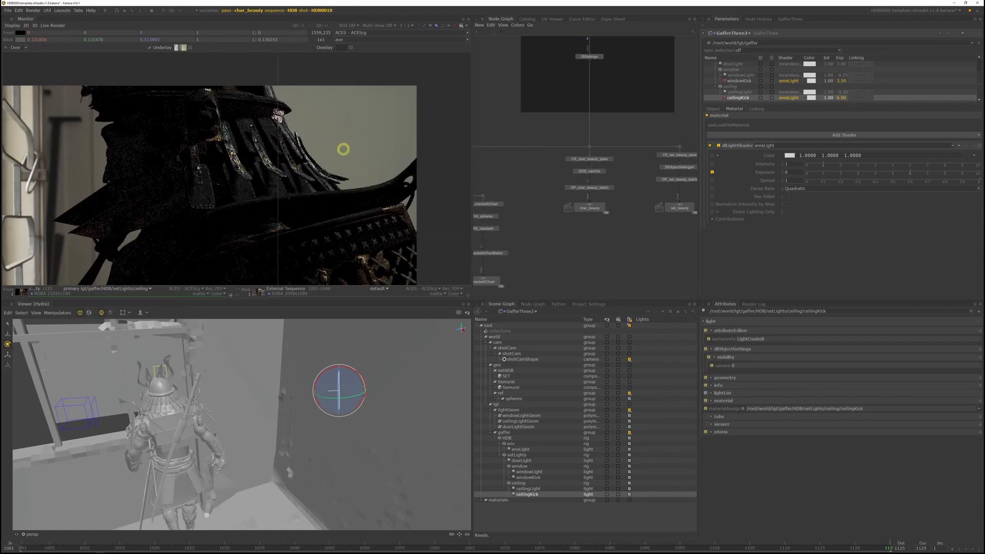
pyautogui.scroll(-4, 335, 211)
pyautogui.scroll(2, 336, 212)
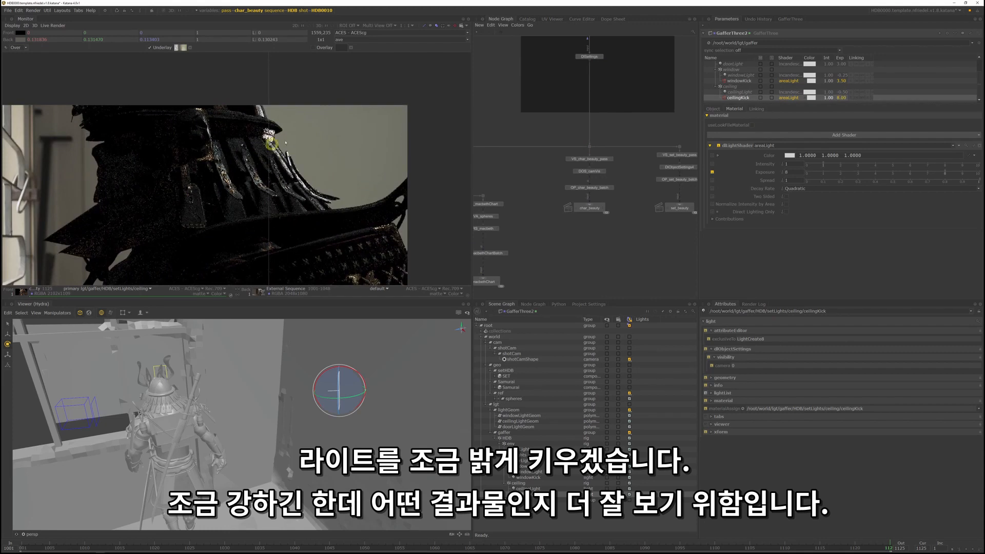
pyautogui.press('pageup')
pyautogui.press('pageup')
pyautogui.press('pagedown')
pyautogui.press('pagedown')
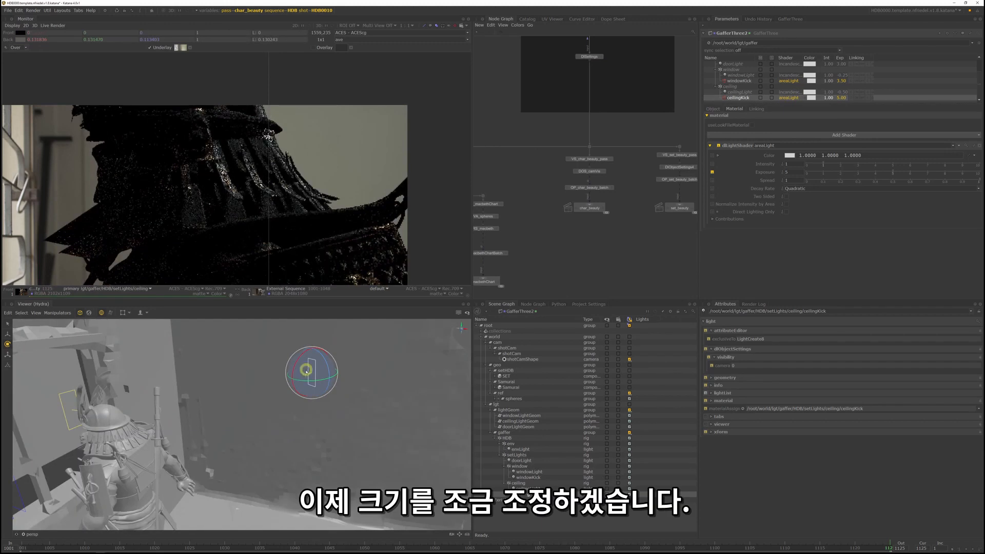
# Scale ceilingKick up further so its light wraps more, and set its exposure to 4
pyautogui.press('r')
pyautogui.moveTo(296, 369); pyautogui.dragTo(311, 326)
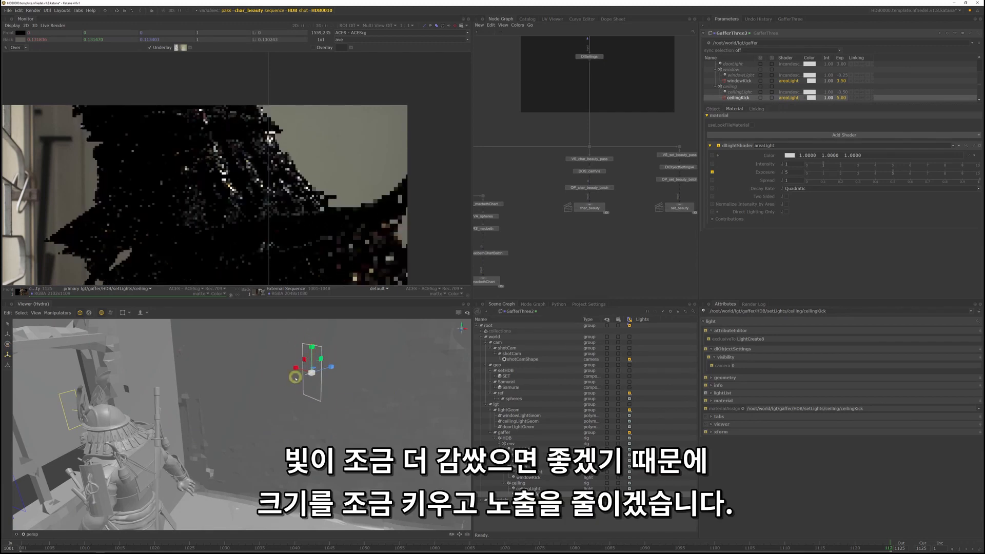
pyautogui.scroll(-2, 297, 181)
pyautogui.scroll(1, 356, 209)
pyautogui.doubleClick(840, 97)
pyautogui.write('4')
pyautogui.press('Return')
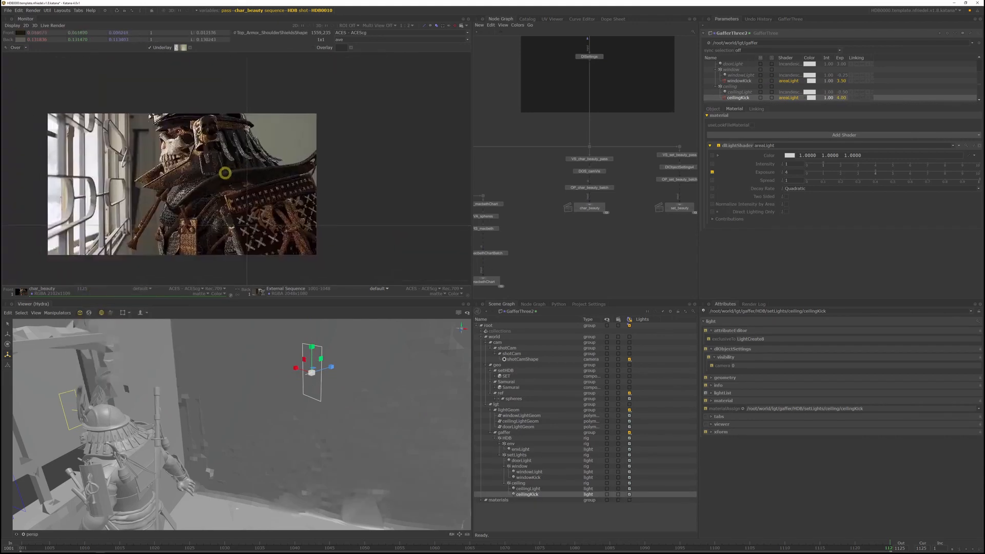
# Examine the beauty render up close, checking the specular highlights on the helmet and the samurai's face
pyautogui.scroll(2, 315, 106)
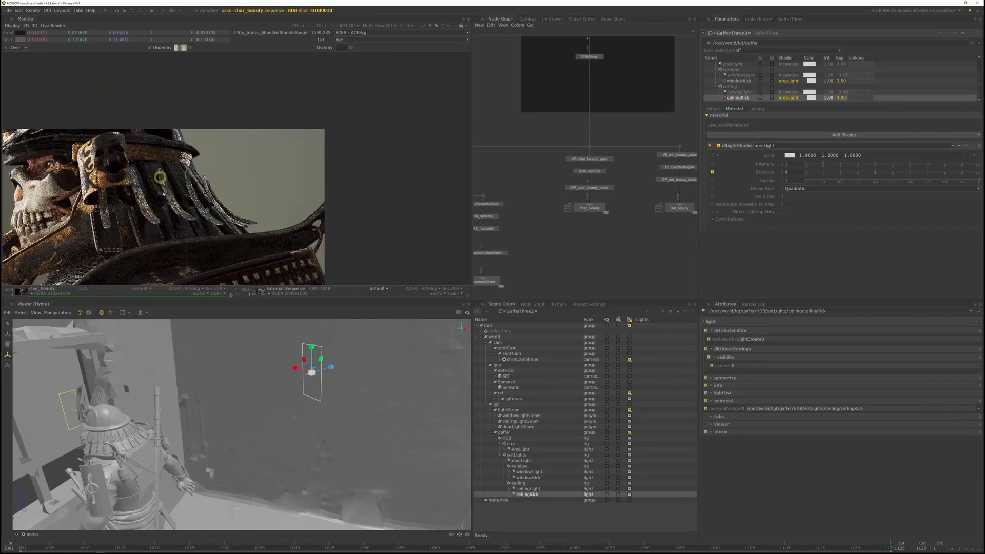
pyautogui.scroll(-1, 194, 210)
pyautogui.moveTo(193, 210); pyautogui.dragTo(294, 163, button='middle')
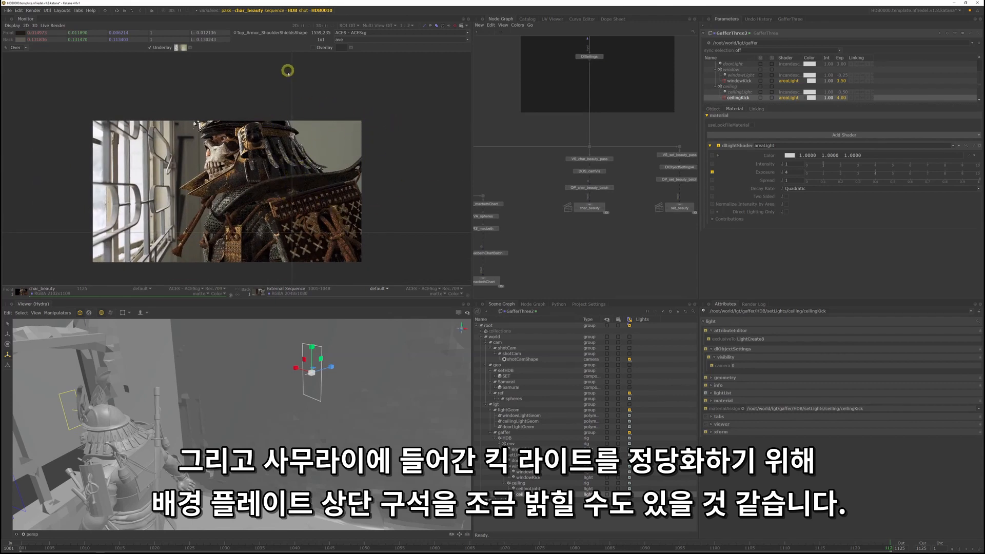
pyautogui.scroll(2, 264, 113)
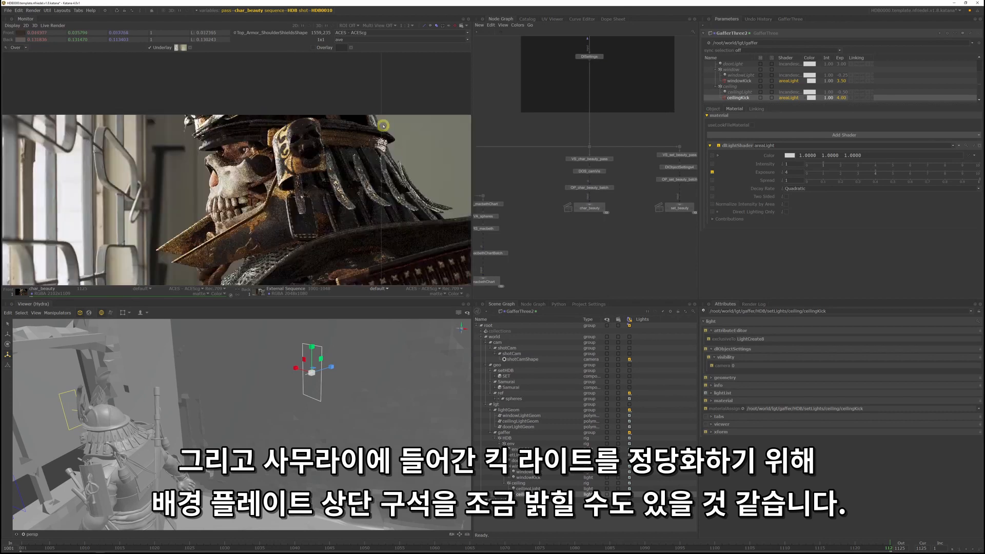
pyautogui.moveTo(252, 145); pyautogui.dragTo(272, 168, button='middle')
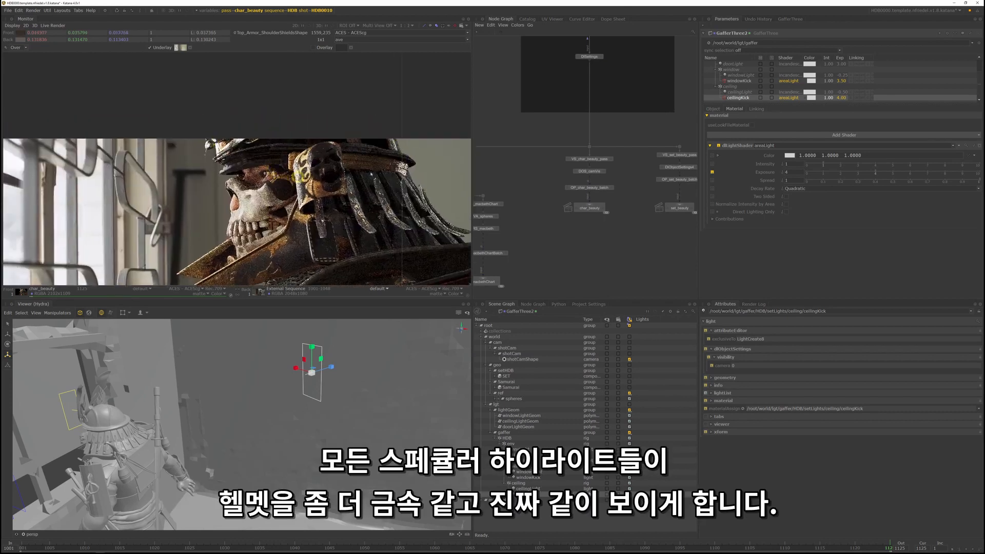
pyautogui.scroll(2, 345, 168)
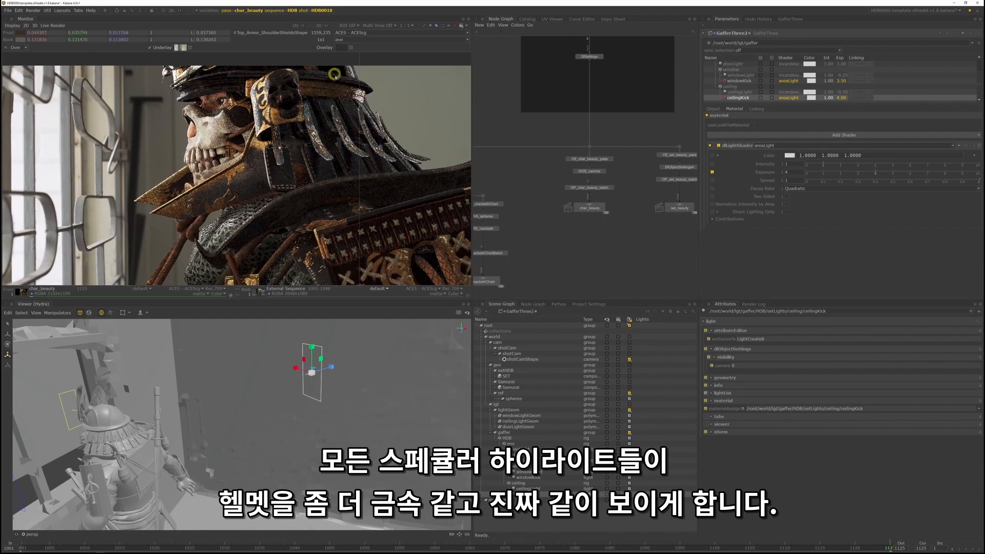
pyautogui.scroll(-2, 346, 170)
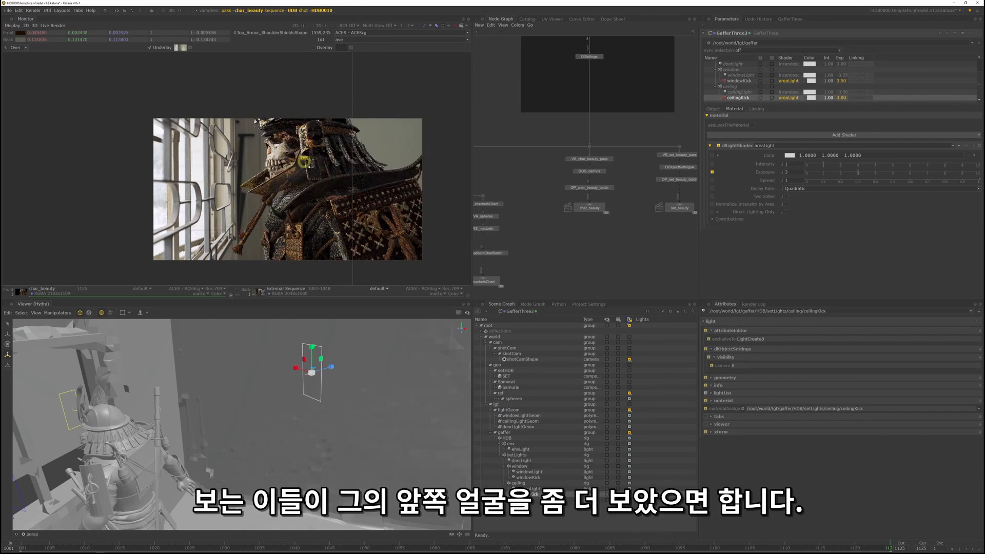
pyautogui.moveTo(281, 165); pyautogui.dragTo(225, 139, button='middle')
pyautogui.moveTo(575, 235); pyautogui.dragTo(482, 229, button='middle')
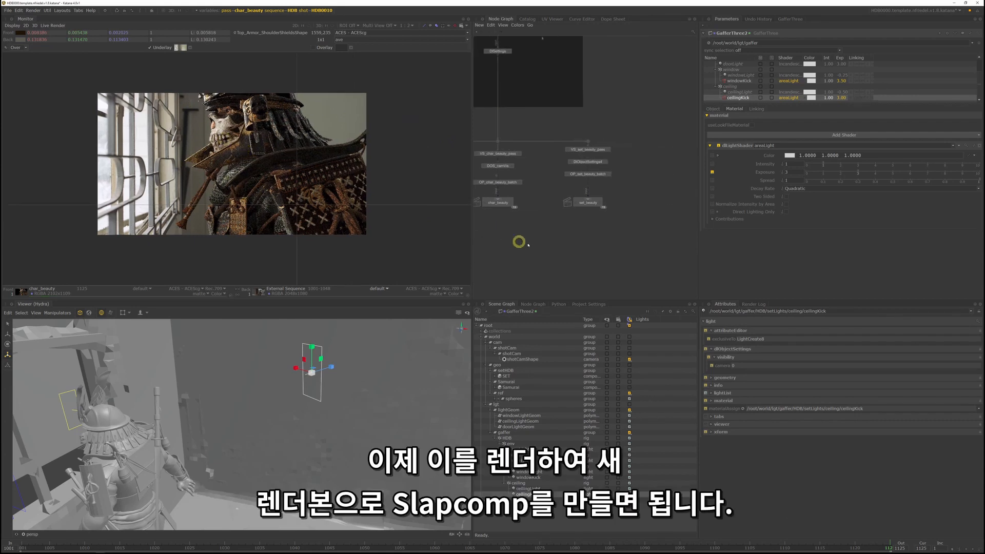
pyautogui.moveTo(535, 248); pyautogui.dragTo(572, 238, button='middle')
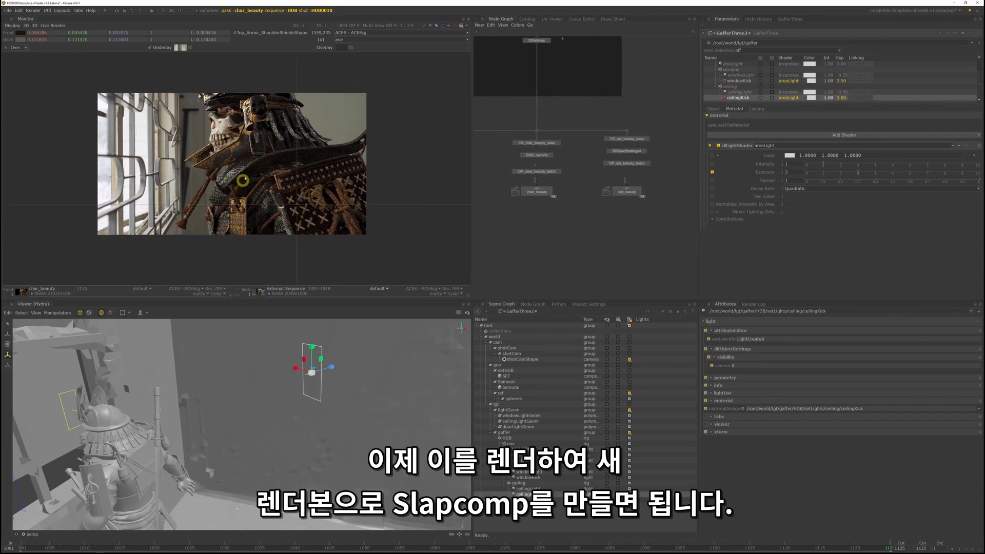
pyautogui.moveTo(245, 175); pyautogui.dragTo(265, 198, button='middle')
pyautogui.moveTo(615, 233); pyautogui.dragTo(664, 219, button='middle')
pyautogui.moveTo(312, 181); pyautogui.dragTo(323, 175, button='middle')
pyautogui.moveTo(633, 191); pyautogui.dragTo(670, 176, button='middle')
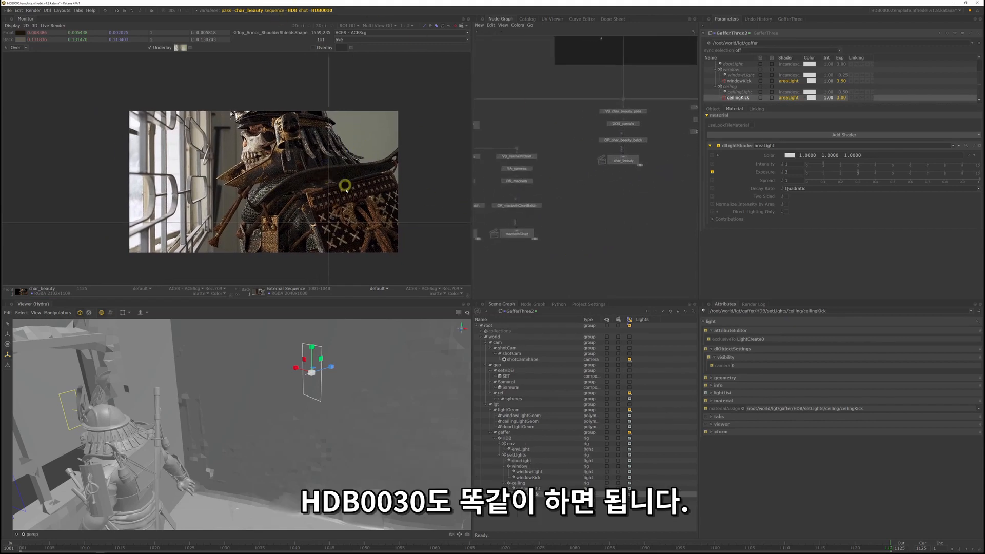